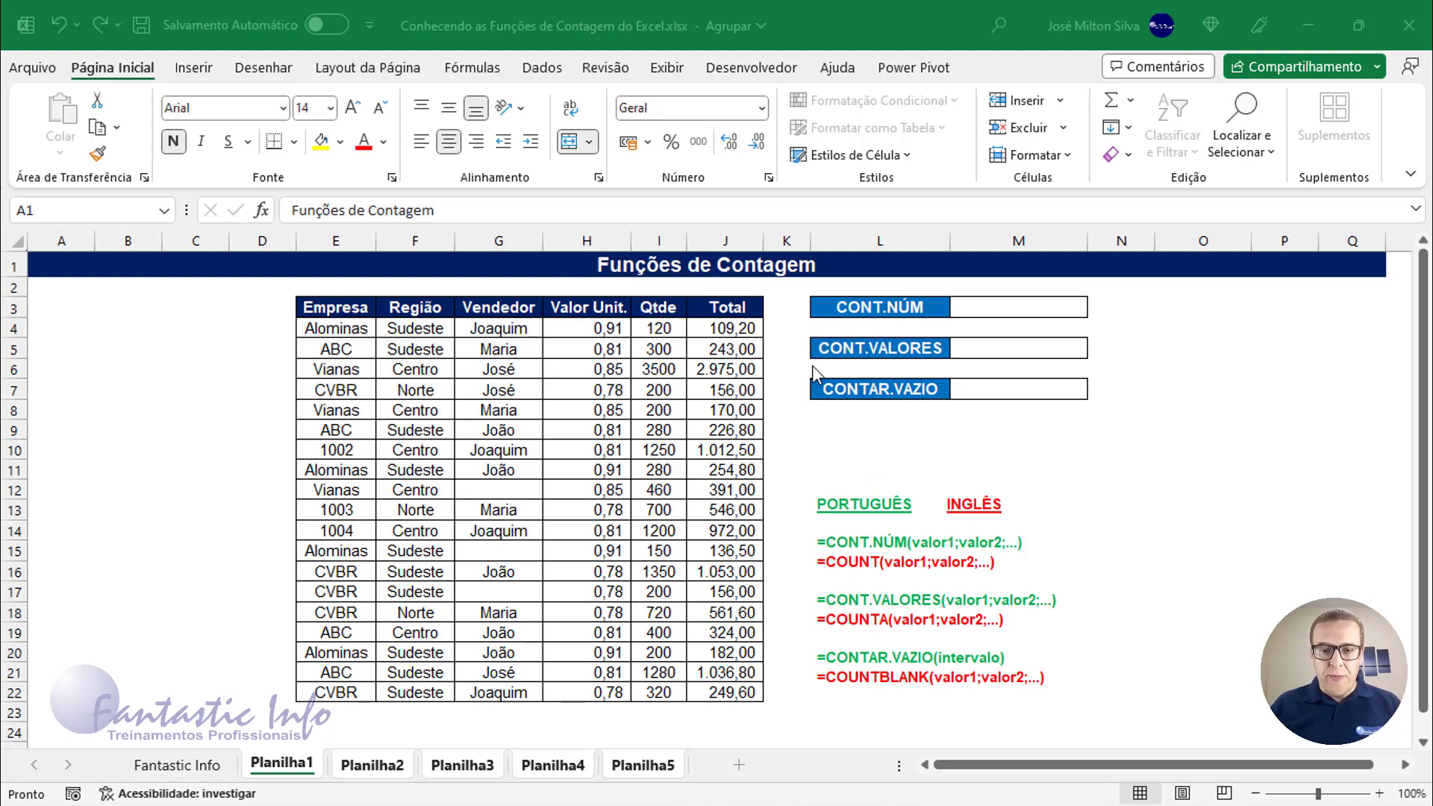
Step: Count the numeric entries in the Empresa column in cell M3 with =CONT.NÚM(E4:E22)
key("alt+Tab")
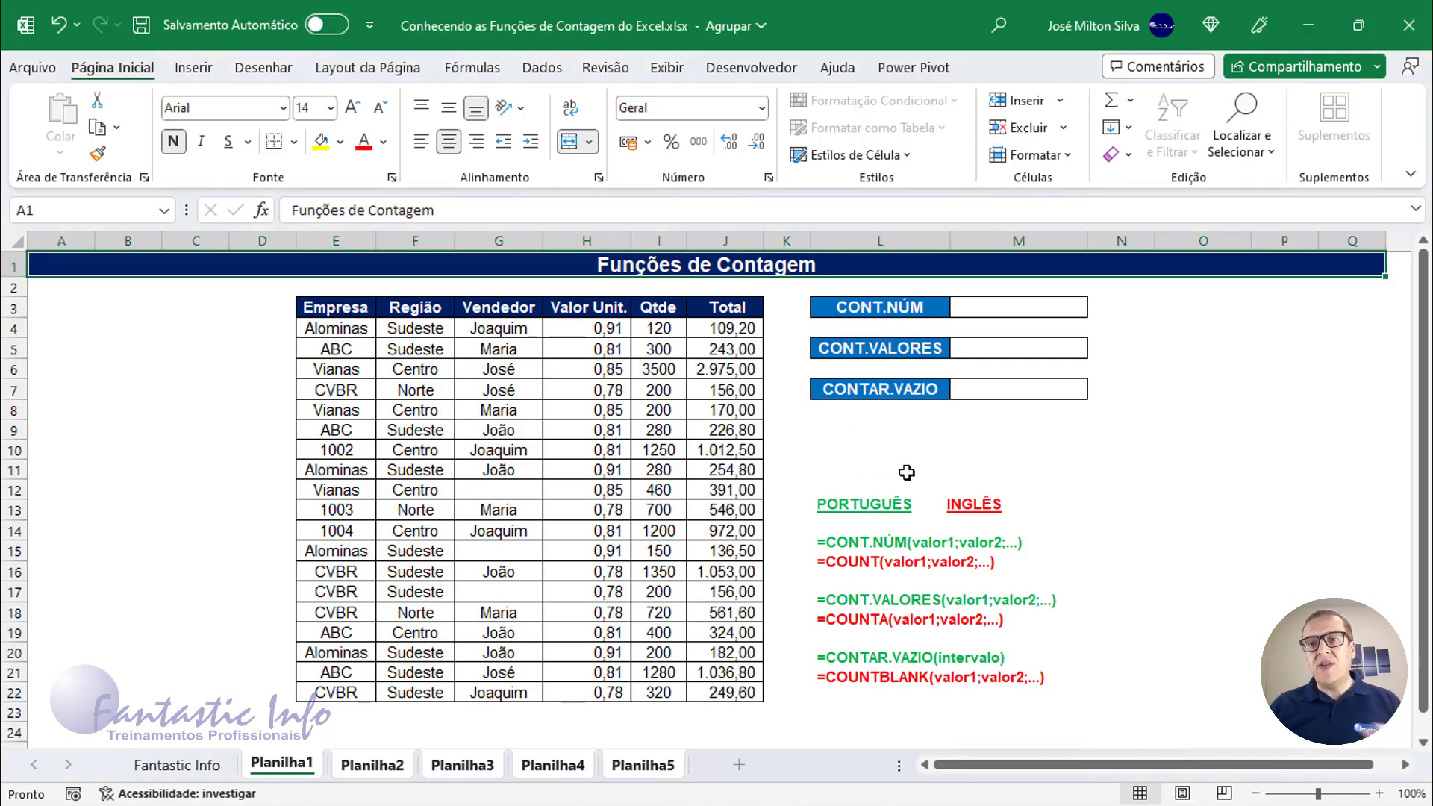
left_click(881, 304)
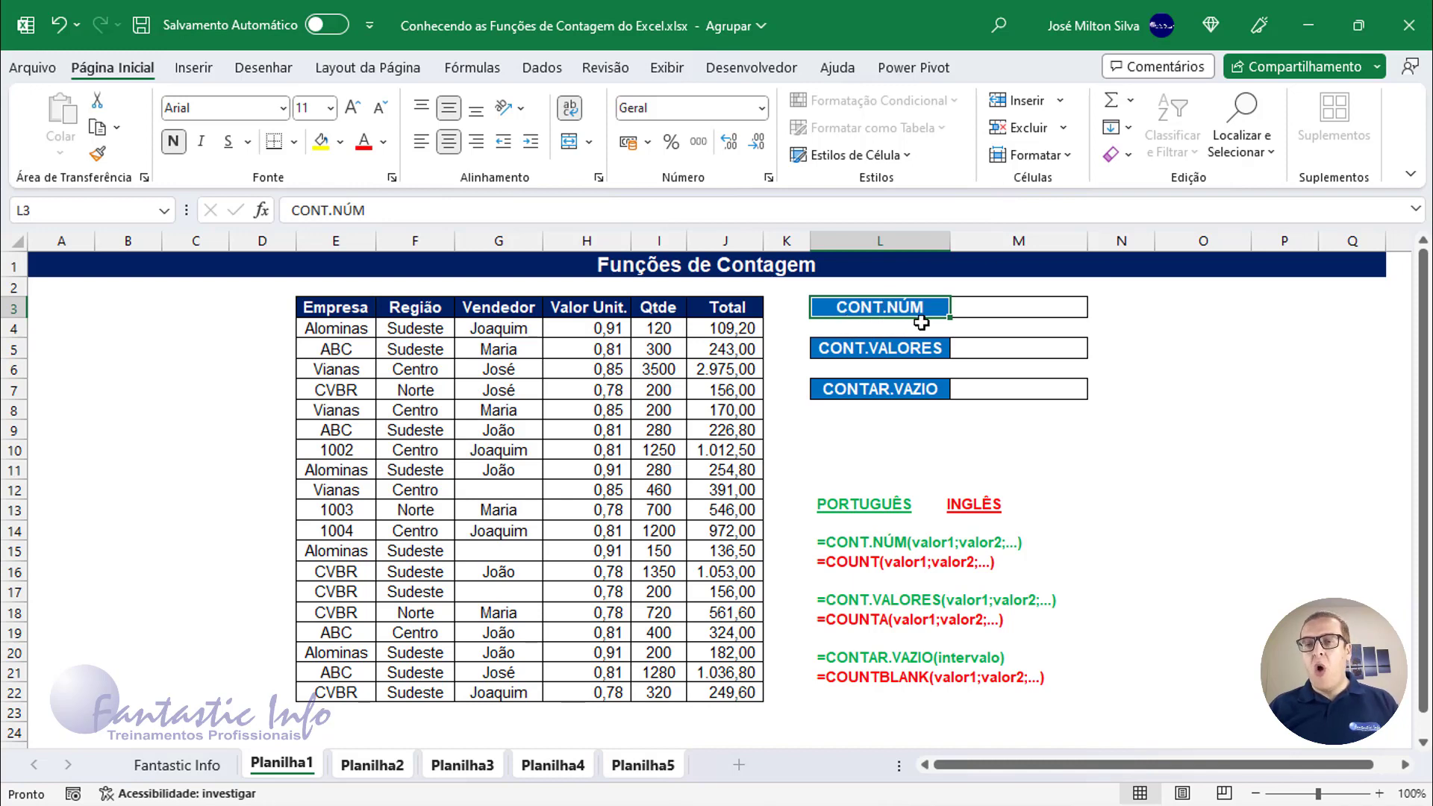
left_click(1003, 308)
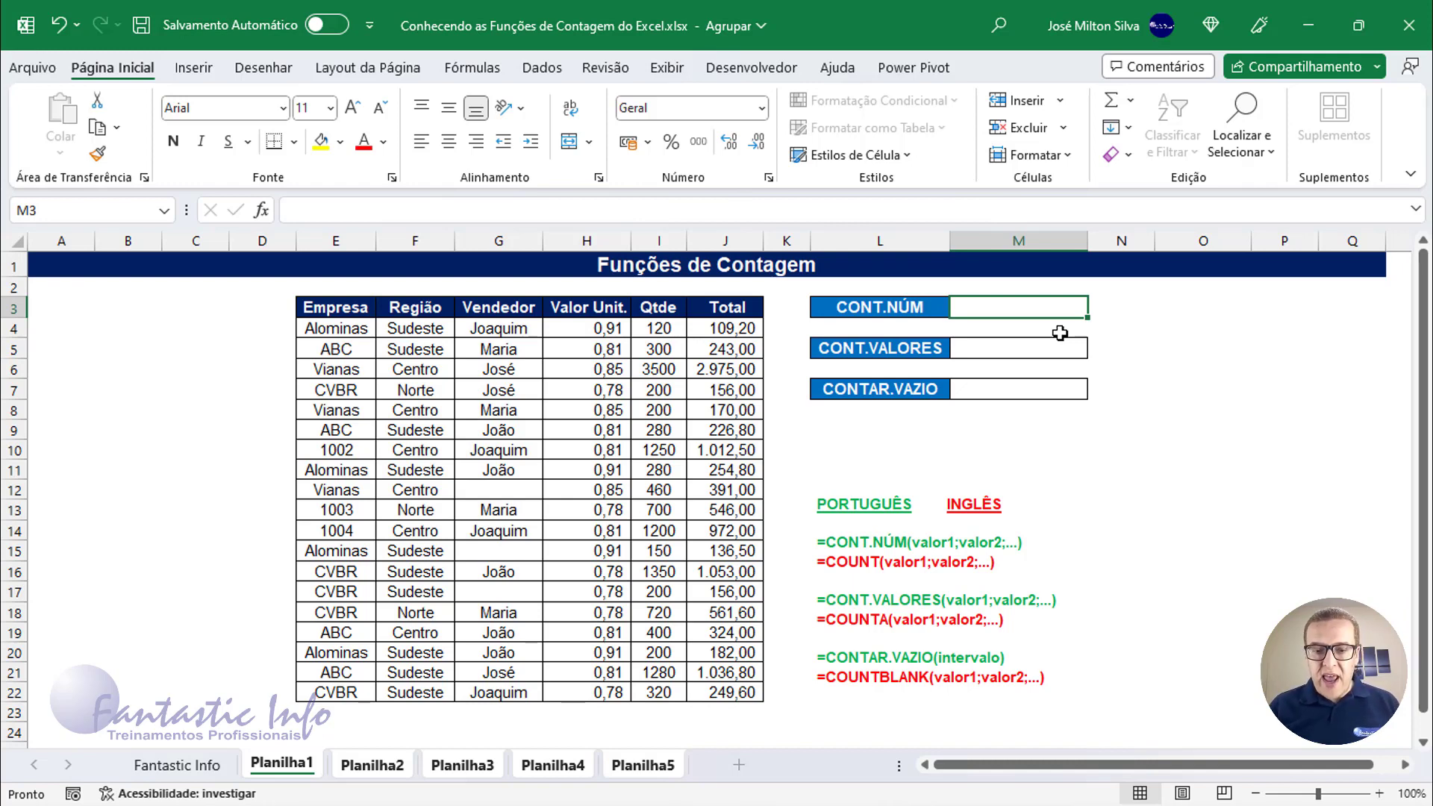
type("=")
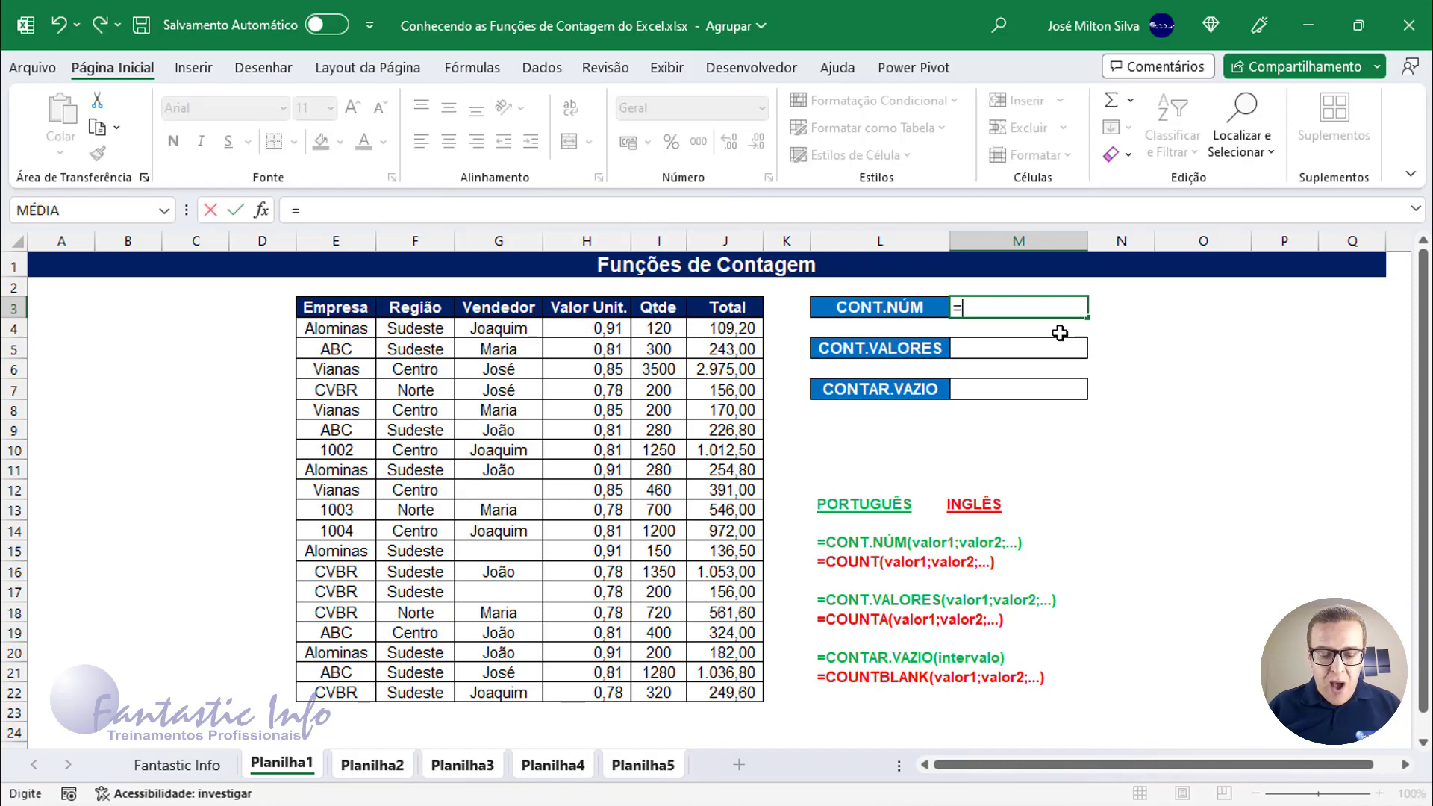
type("con")
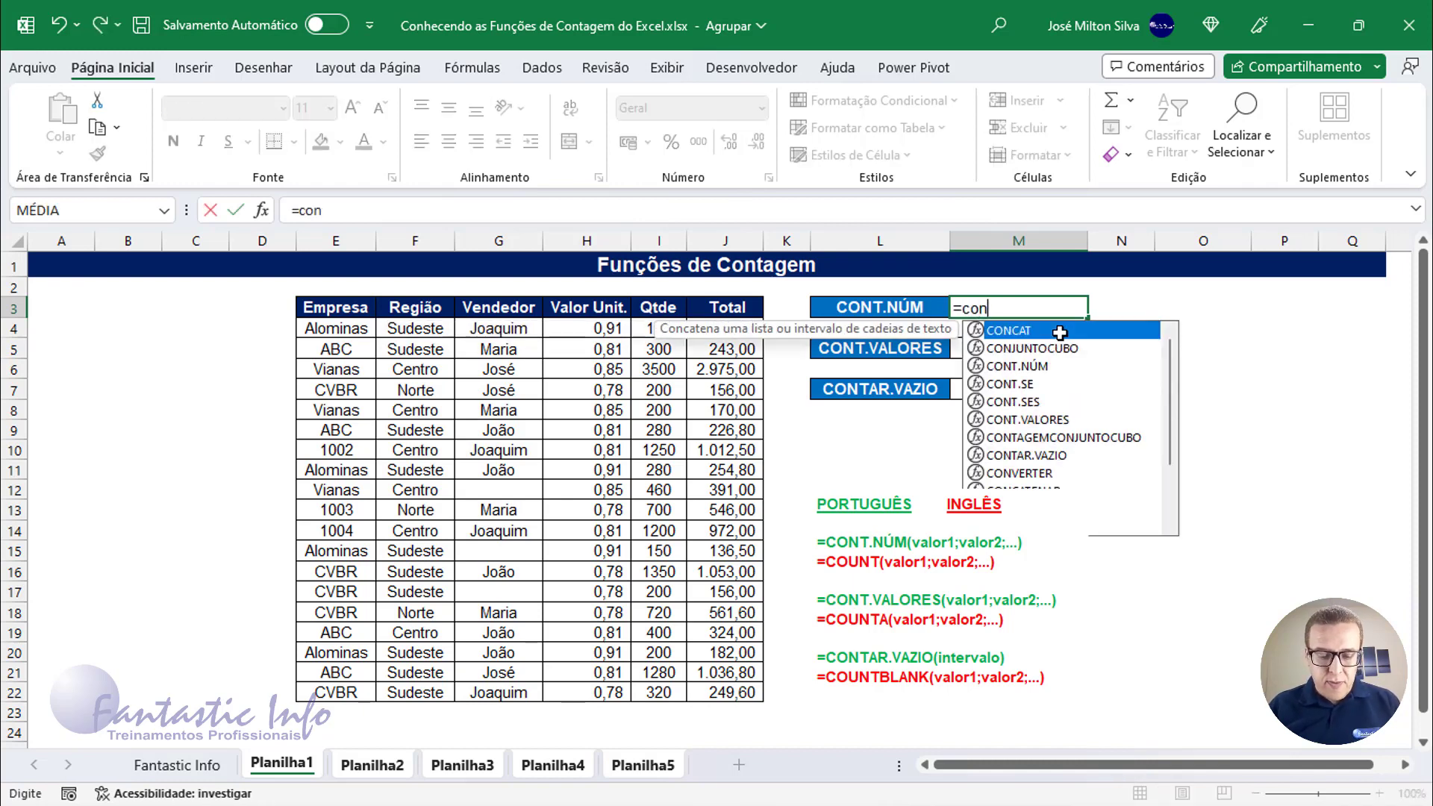
type("t.núm")
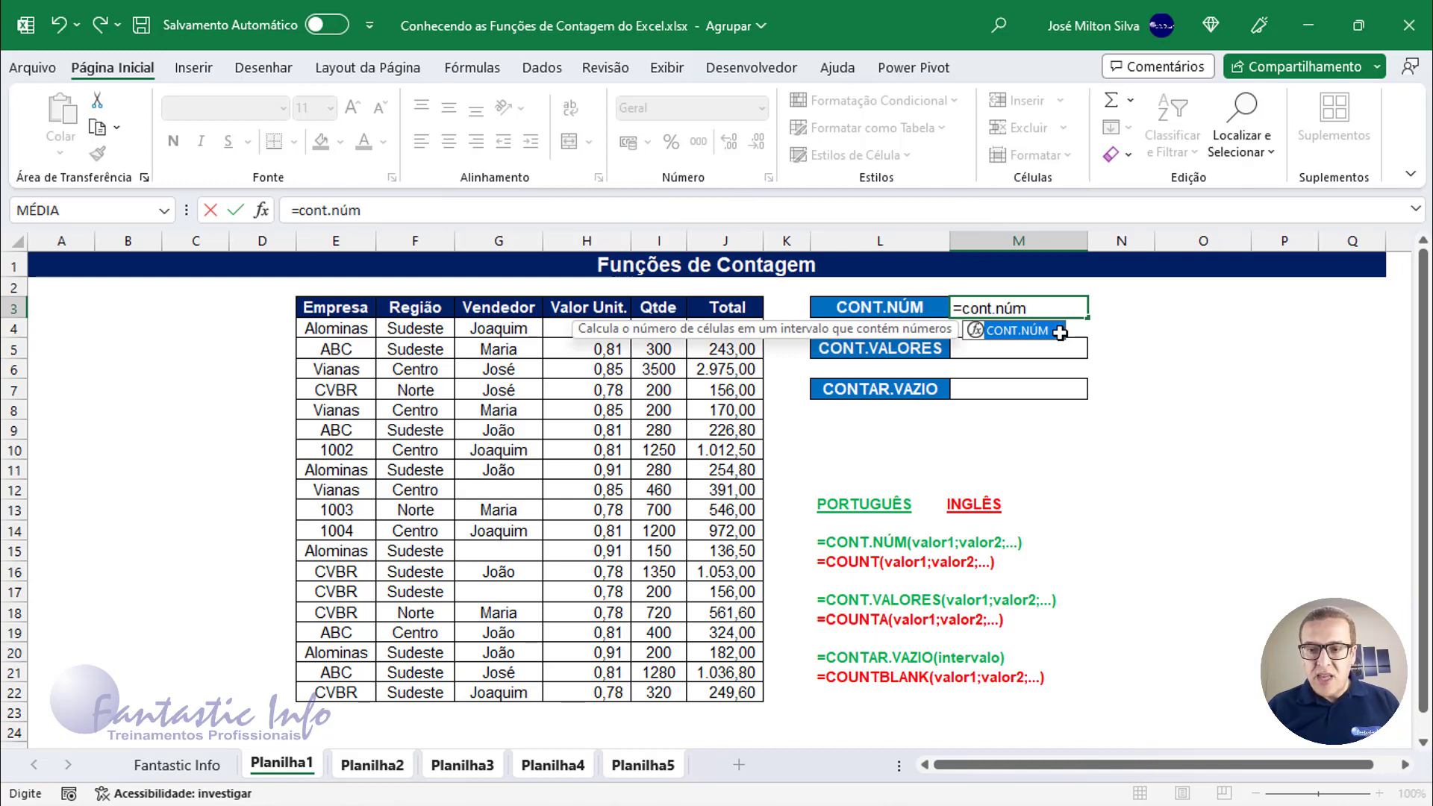
double_click(1059, 333)
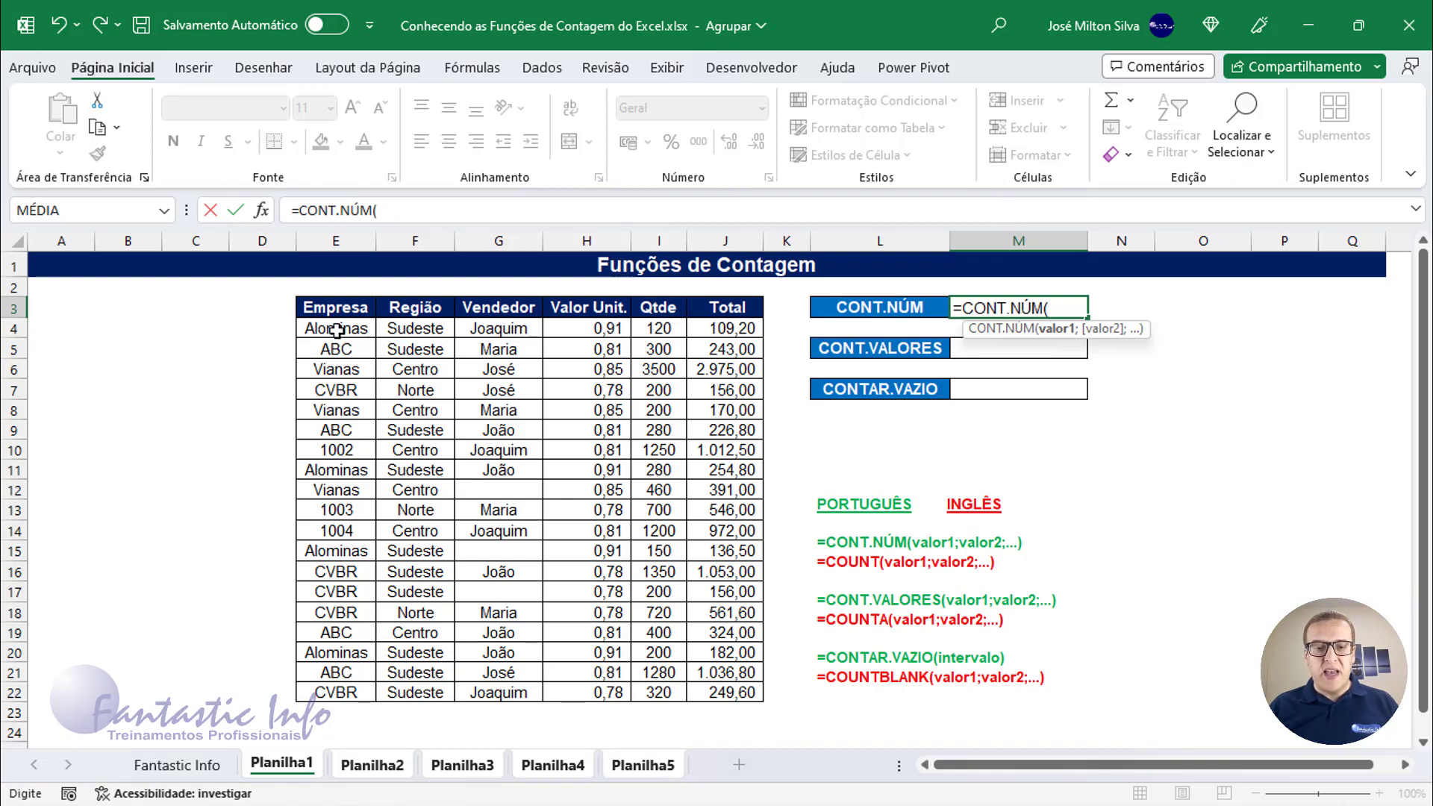
left_click_drag(339, 325, 339, 690)
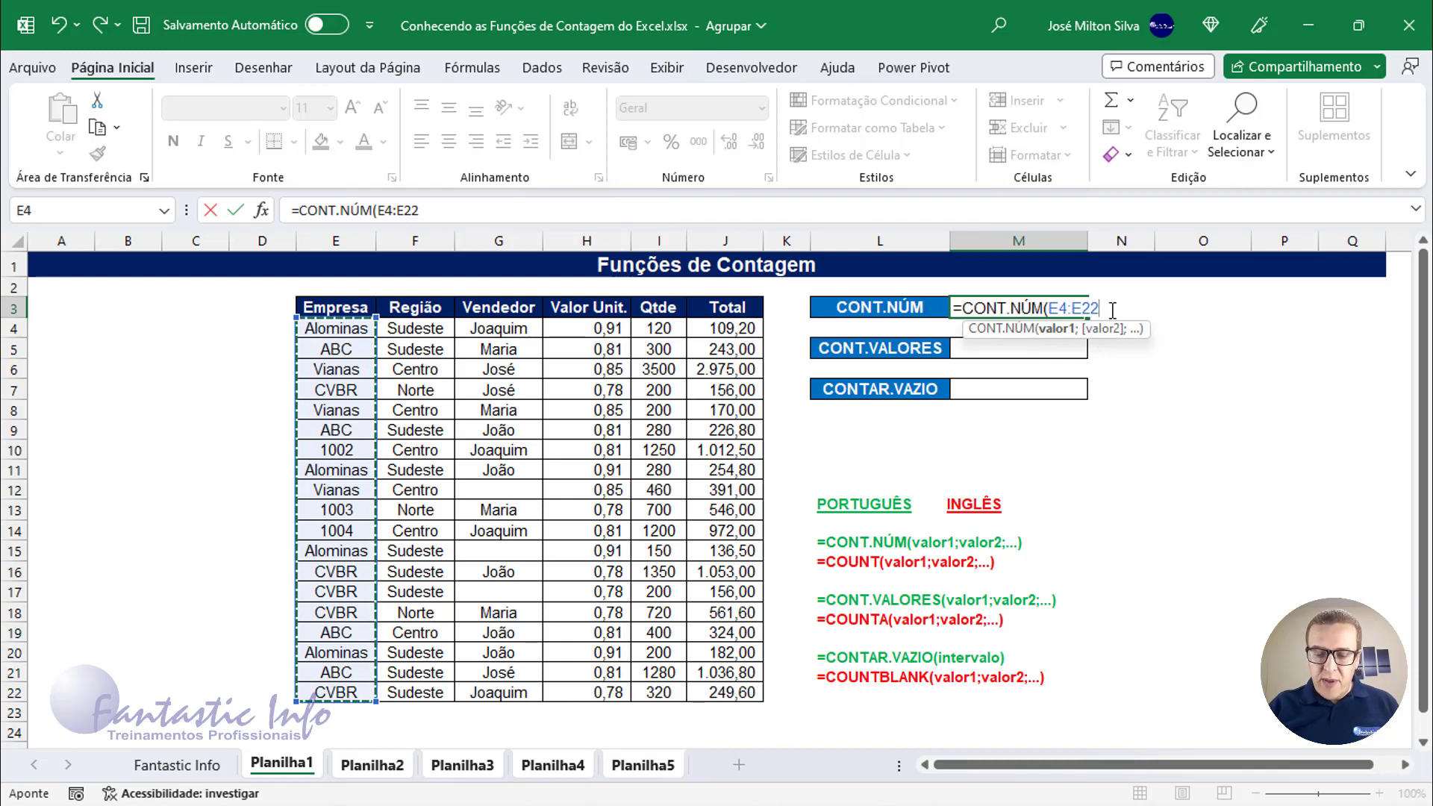
type(")")
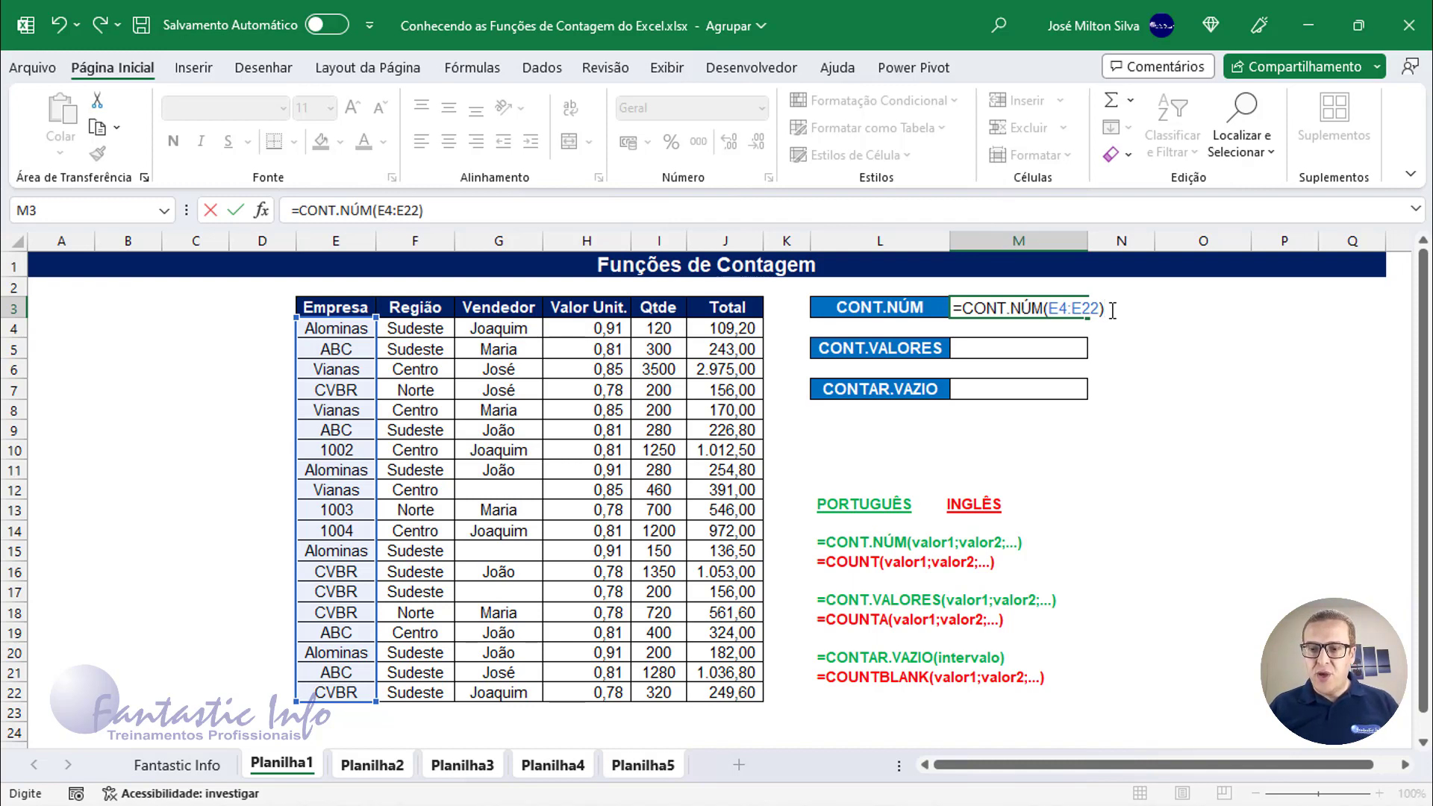
key("Return")
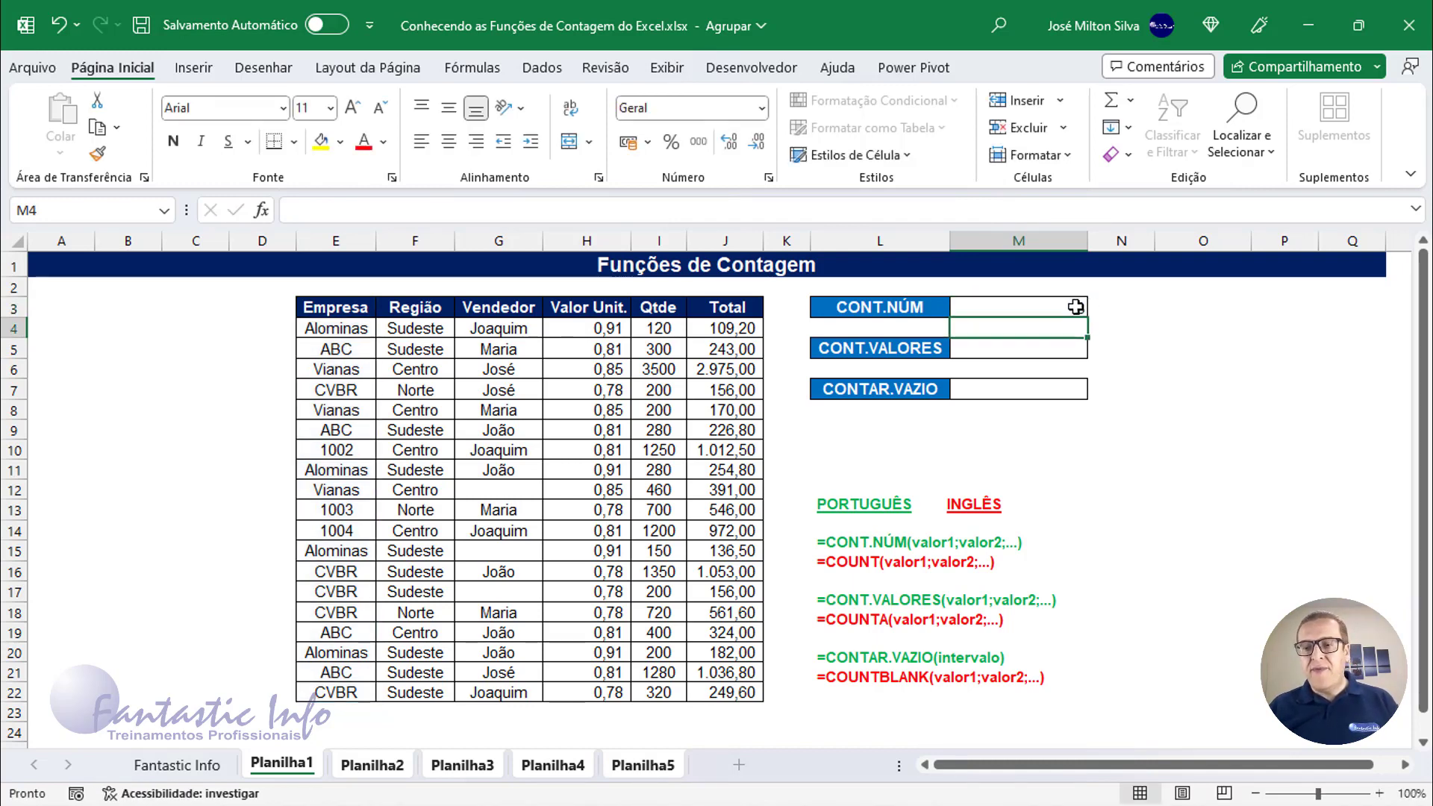
left_click(1074, 307)
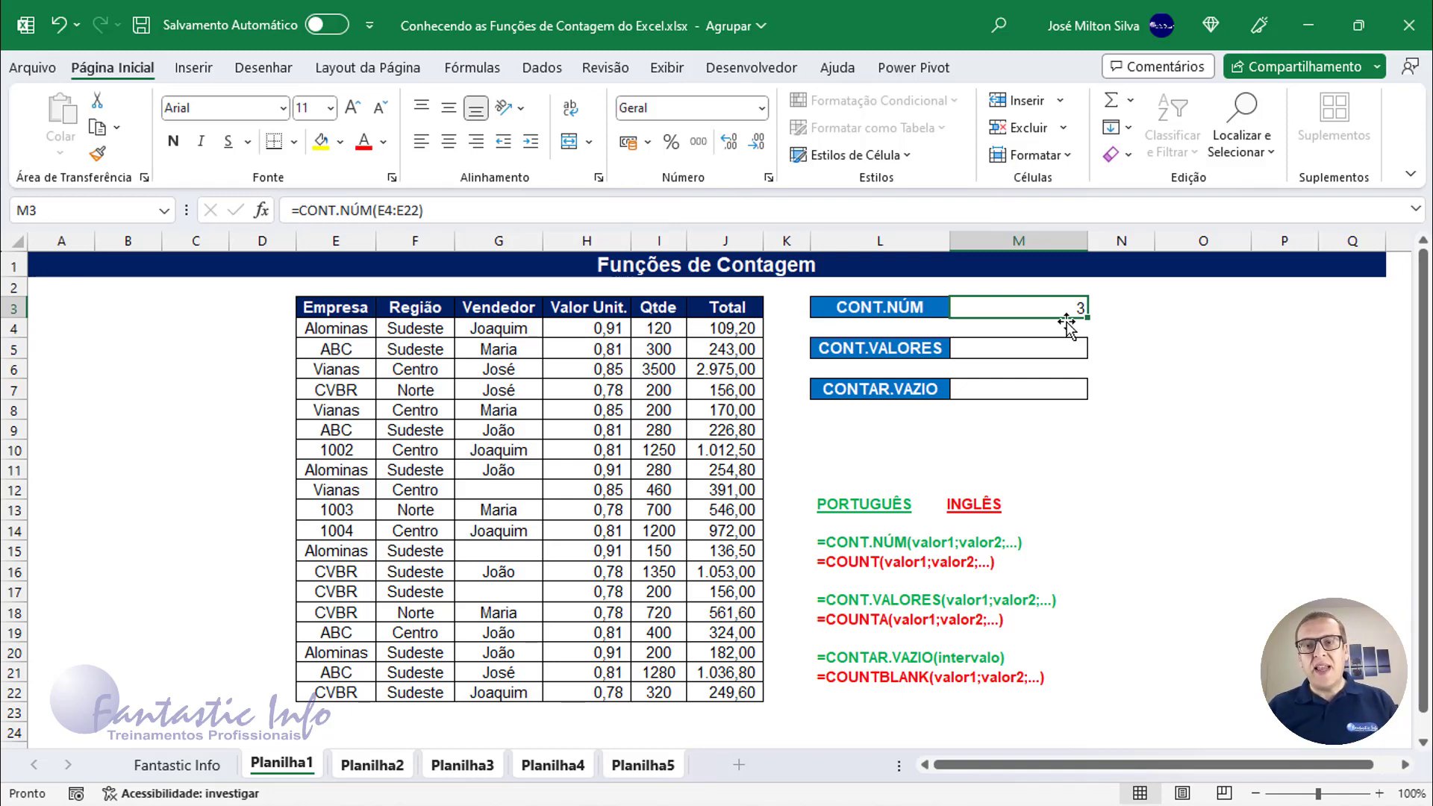
Step: Count all non-empty entries in the Empresa column in cell M5 with =CONT.VALORES(E4:E22)
left_click(1048, 352)
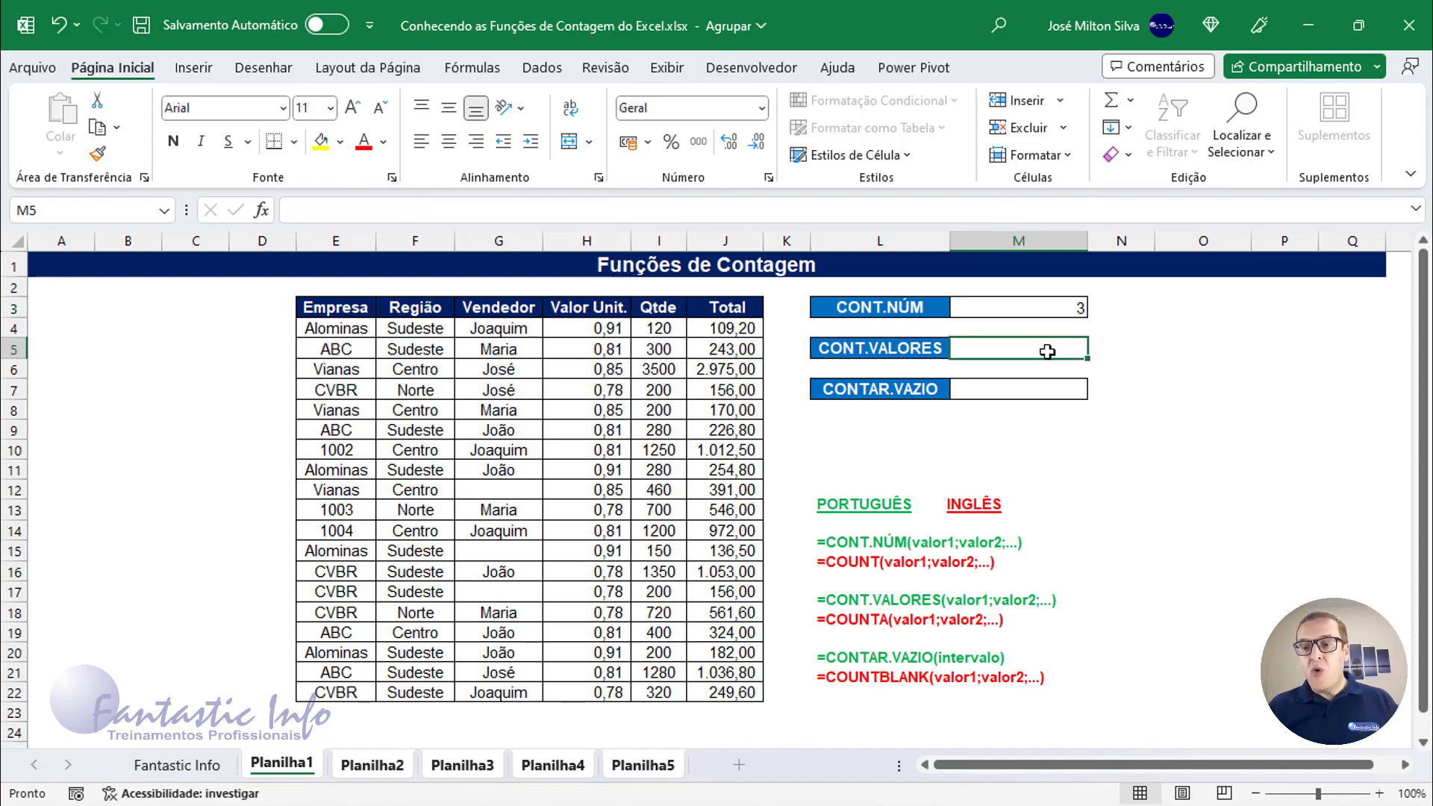
type("=cont.")
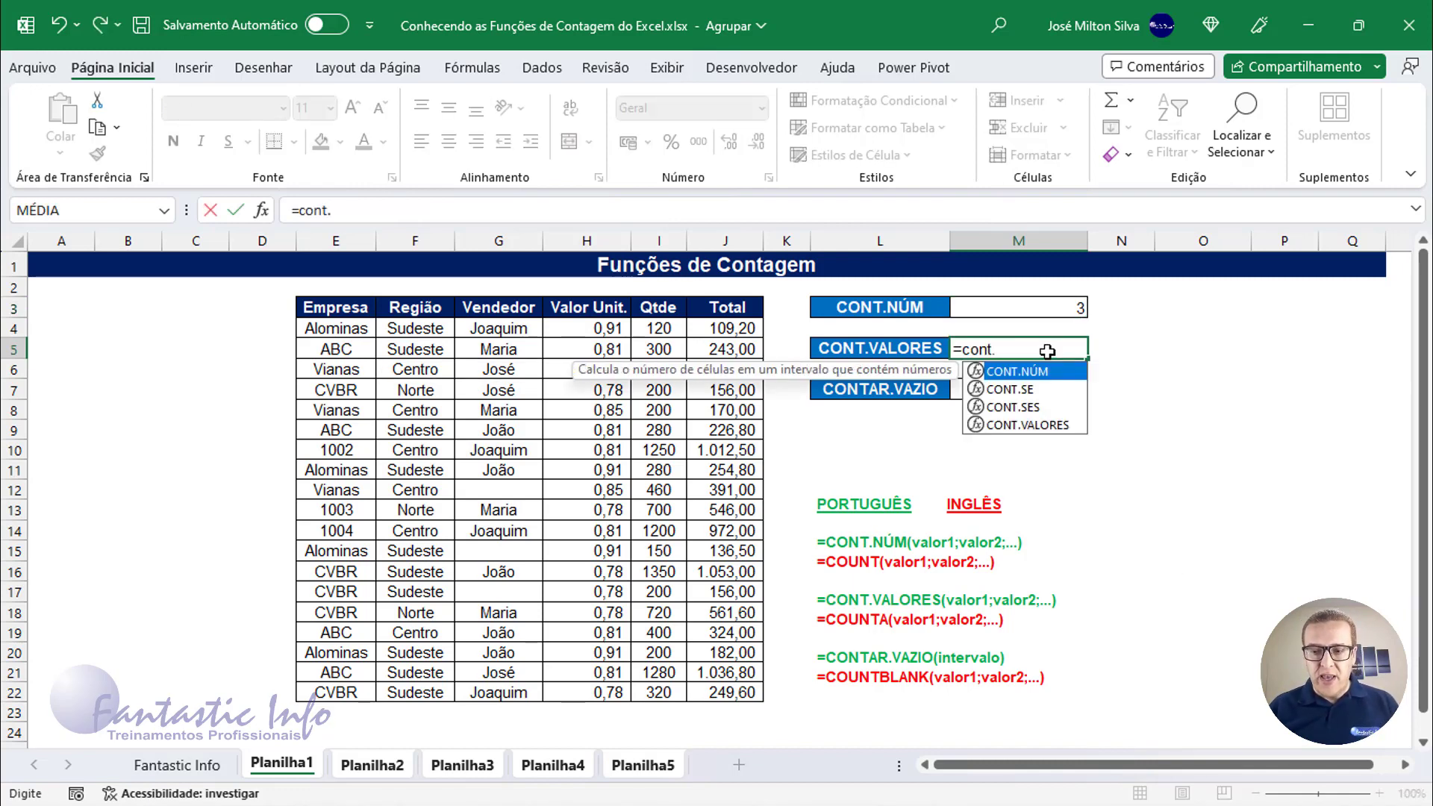
double_click(1037, 424)
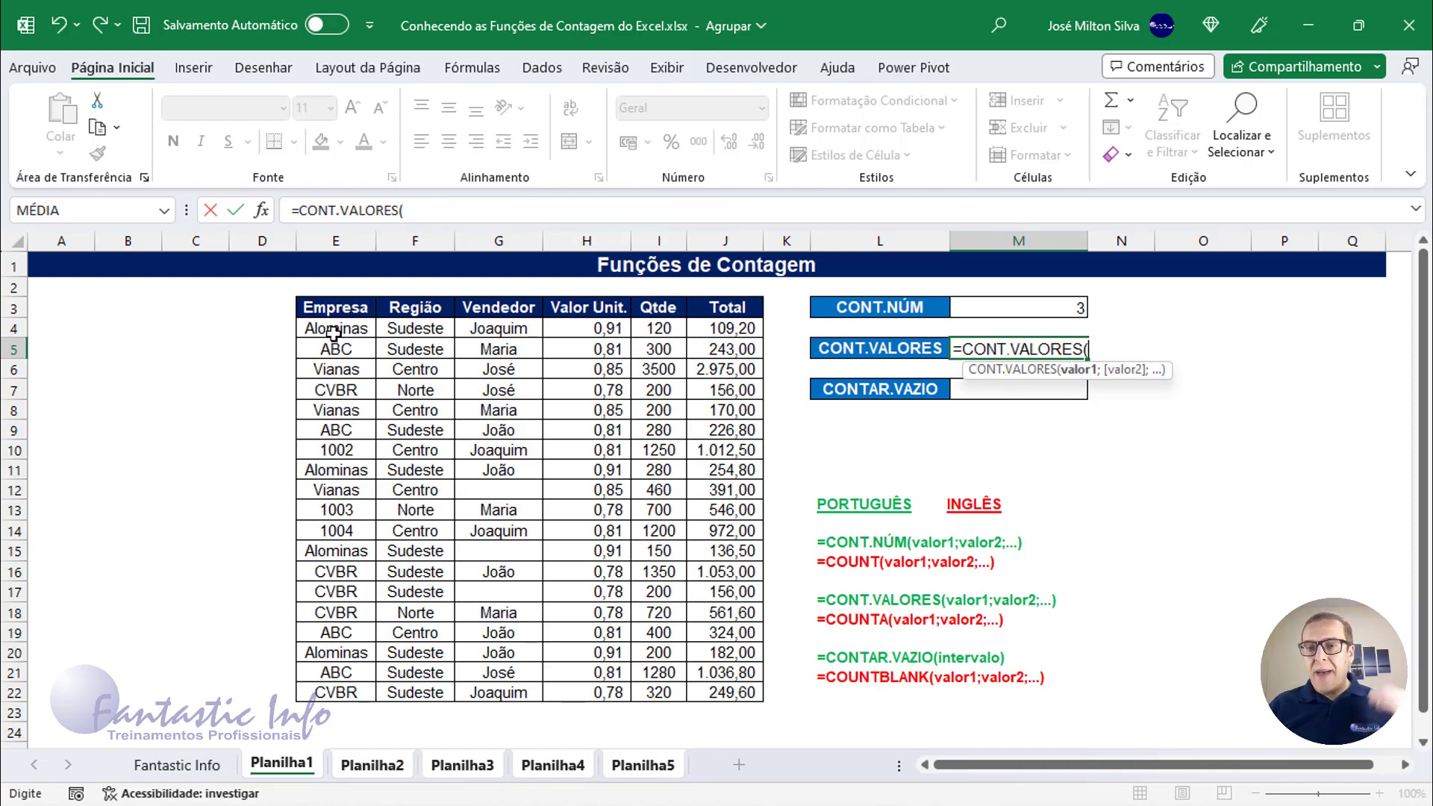
left_click_drag(333, 330, 336, 691)
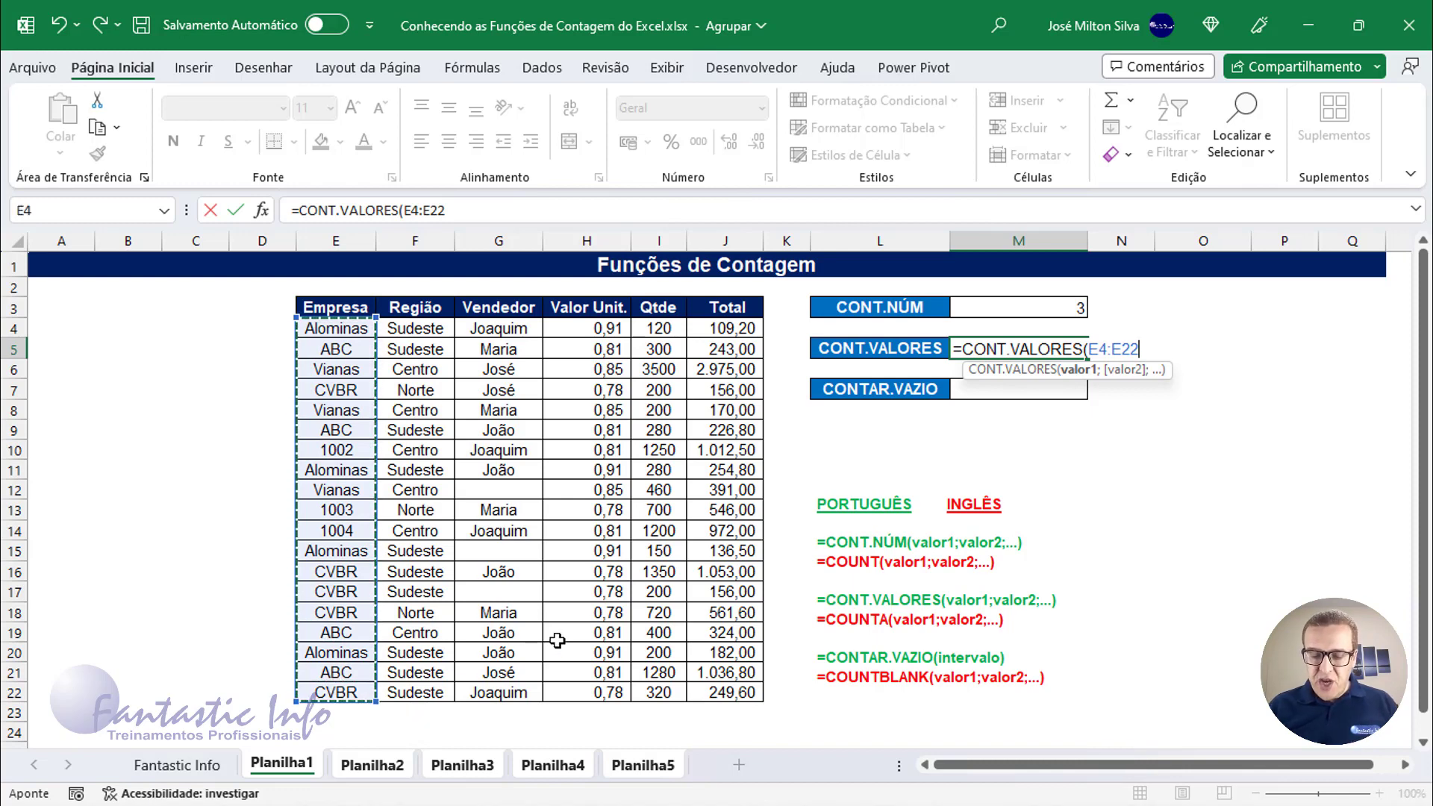
type(")")
key("Return")
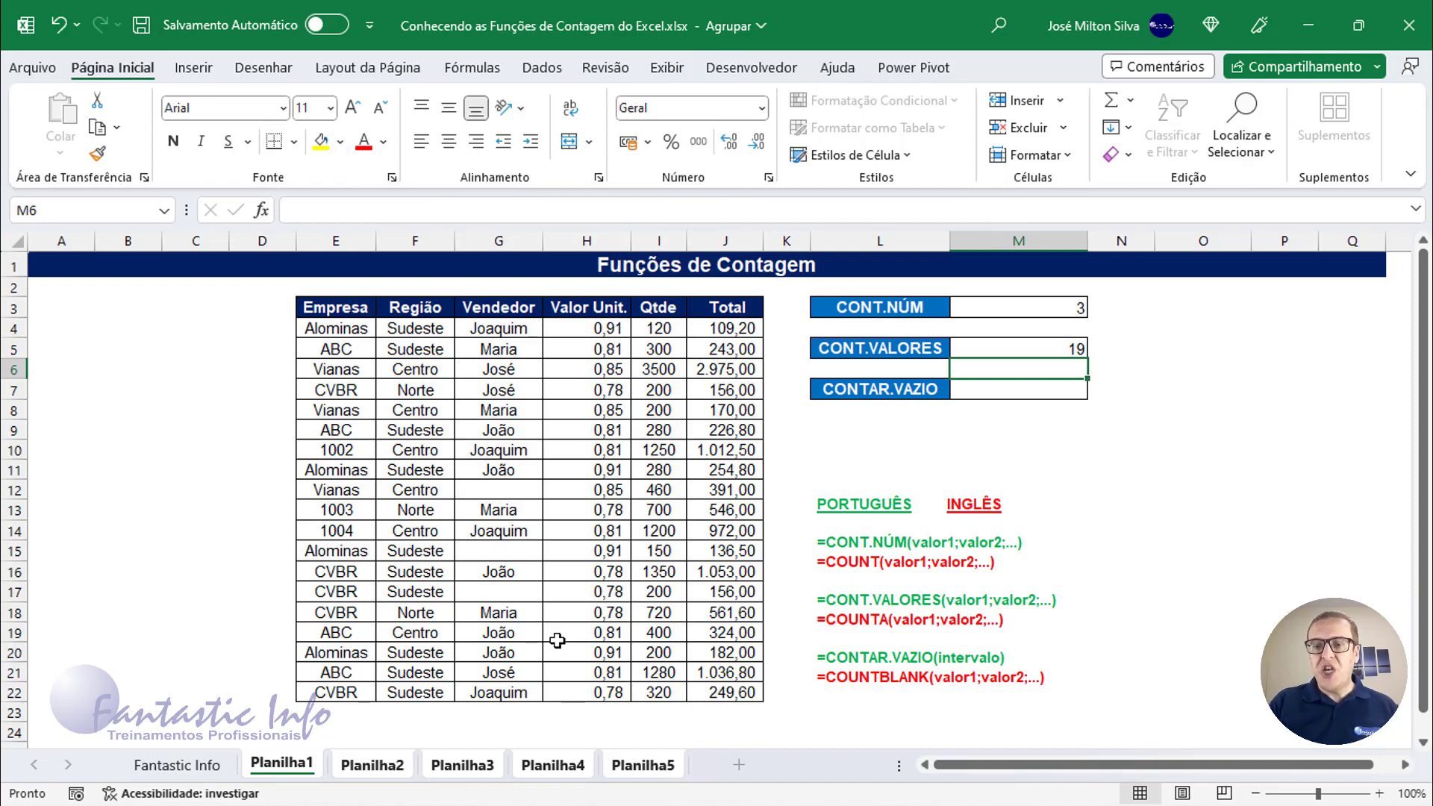
left_click(1054, 350)
Step: Clear company cell E7 to test the CONT.VALORES count, and re-enter CVBR in it
left_click(1051, 389)
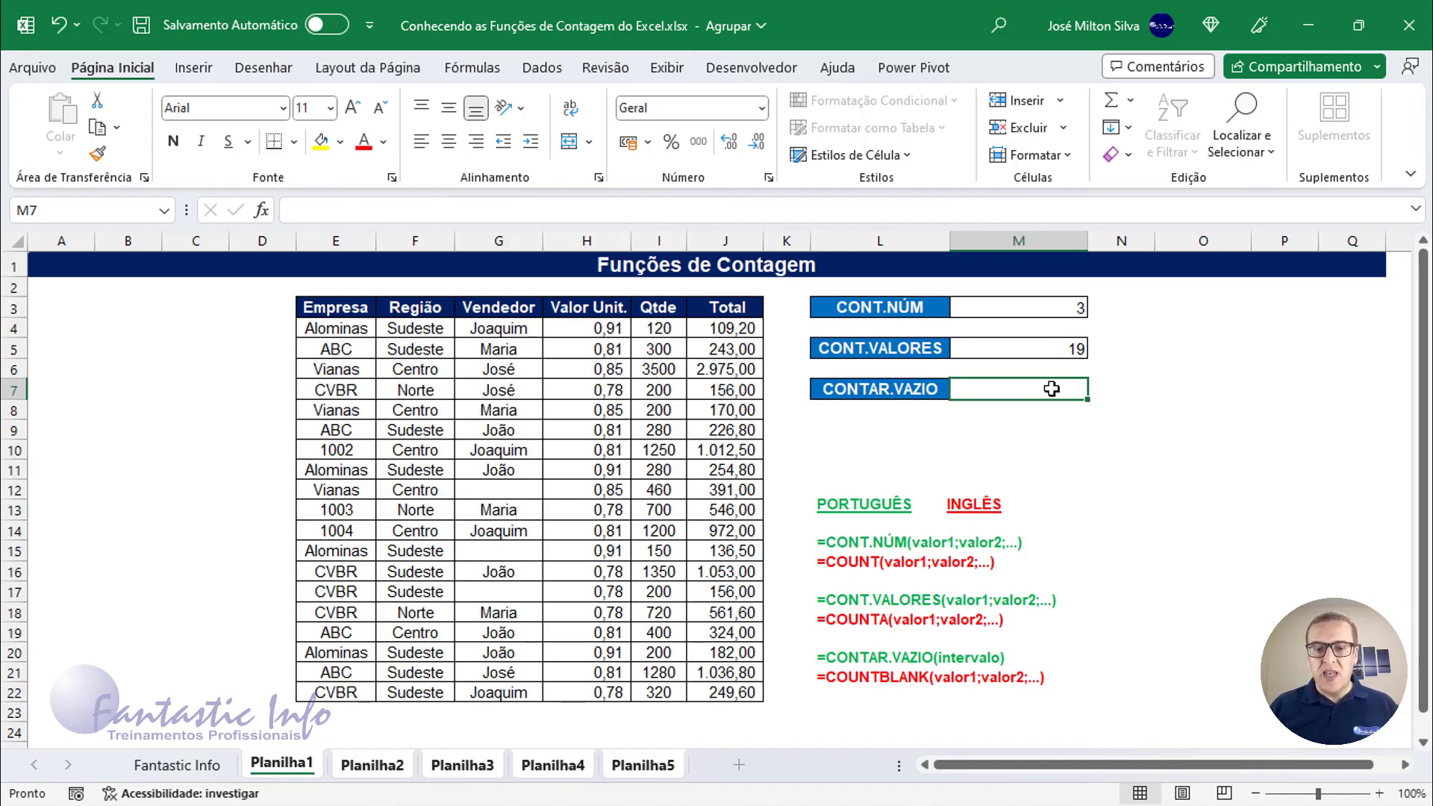
left_click(347, 396)
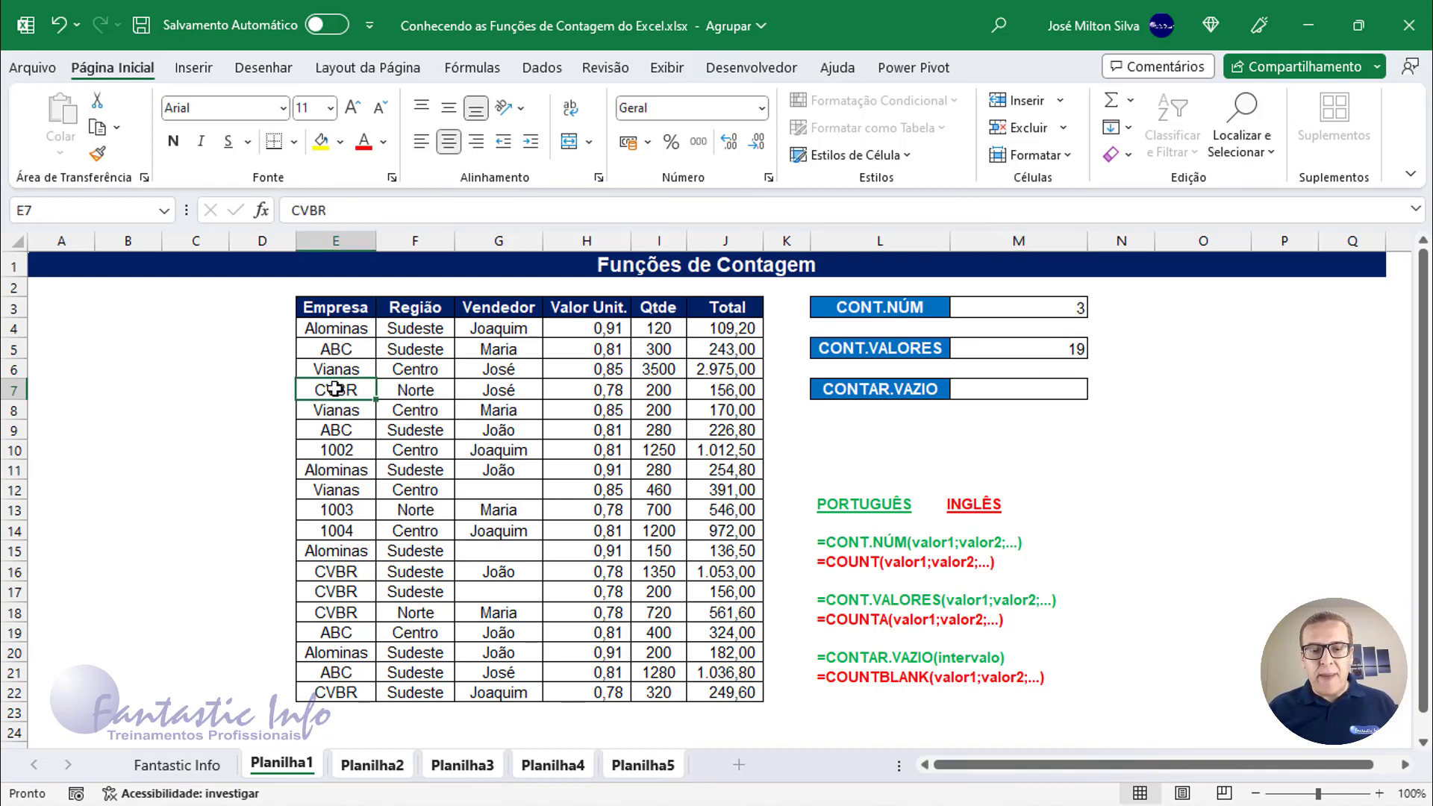
key("Delete")
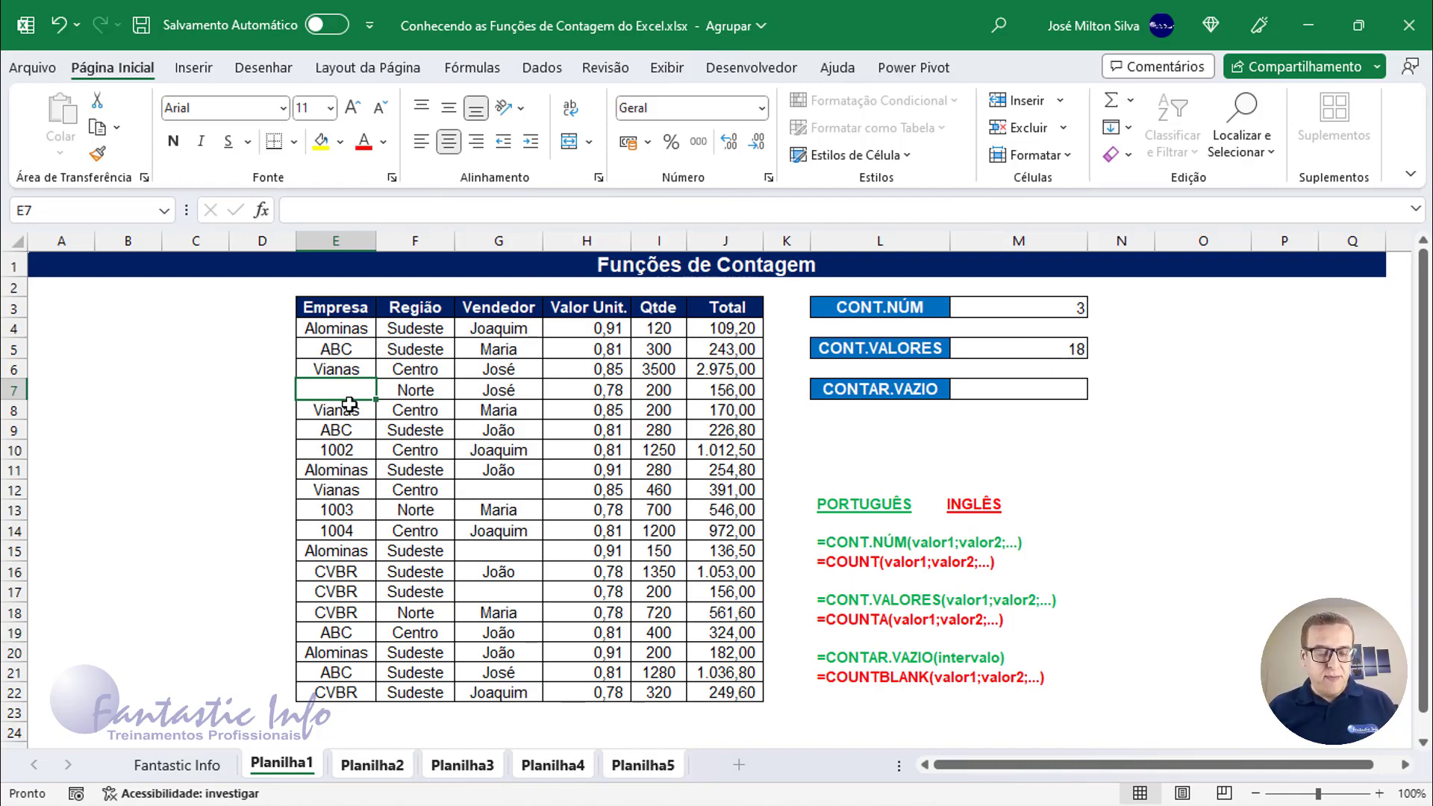
type("CVBR")
key("ctrl+Return")
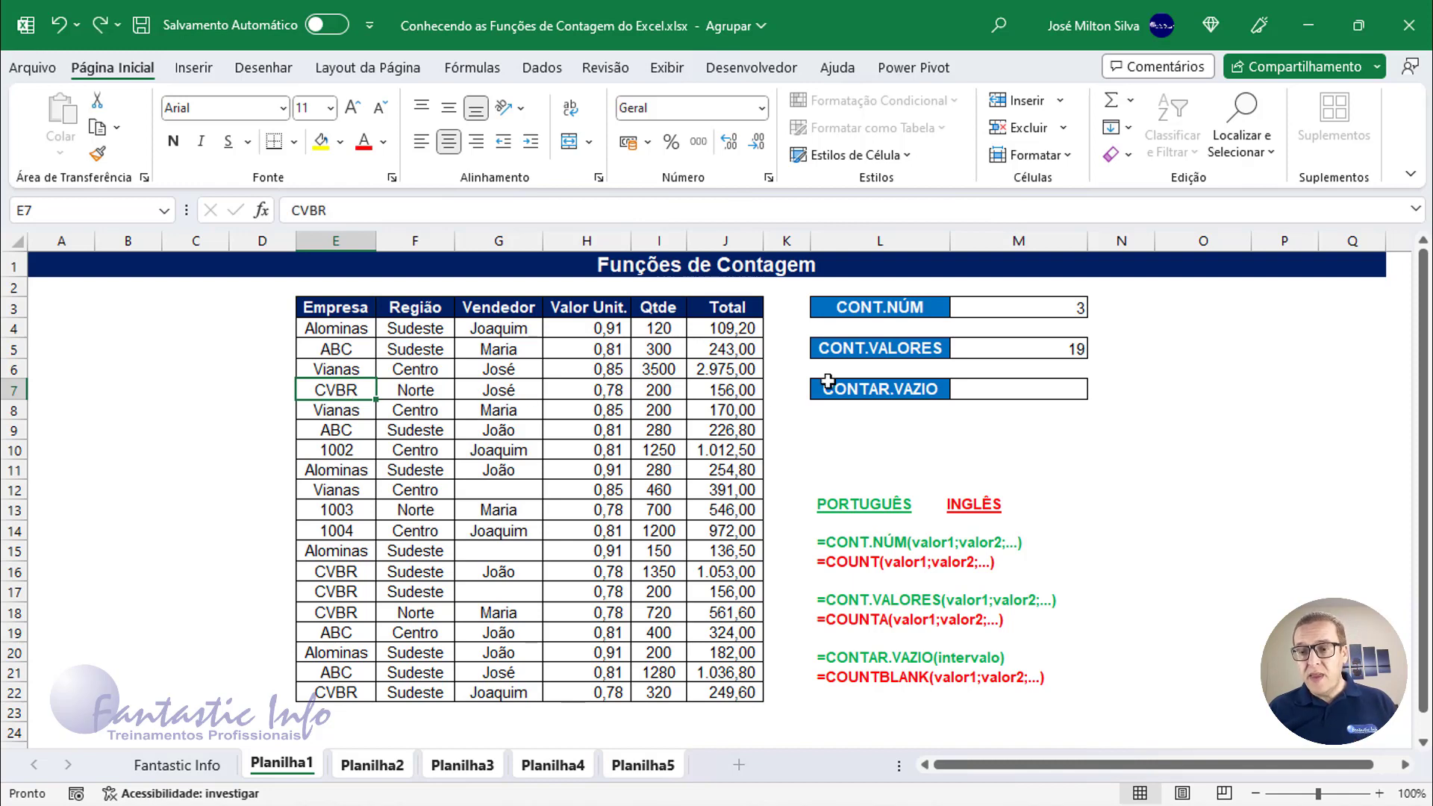
Step: Count the blank Vendedor cells in M7 with =CONTAR.VAZIO(G4:G22) and check the empty cells in that column
left_click(1039, 388)
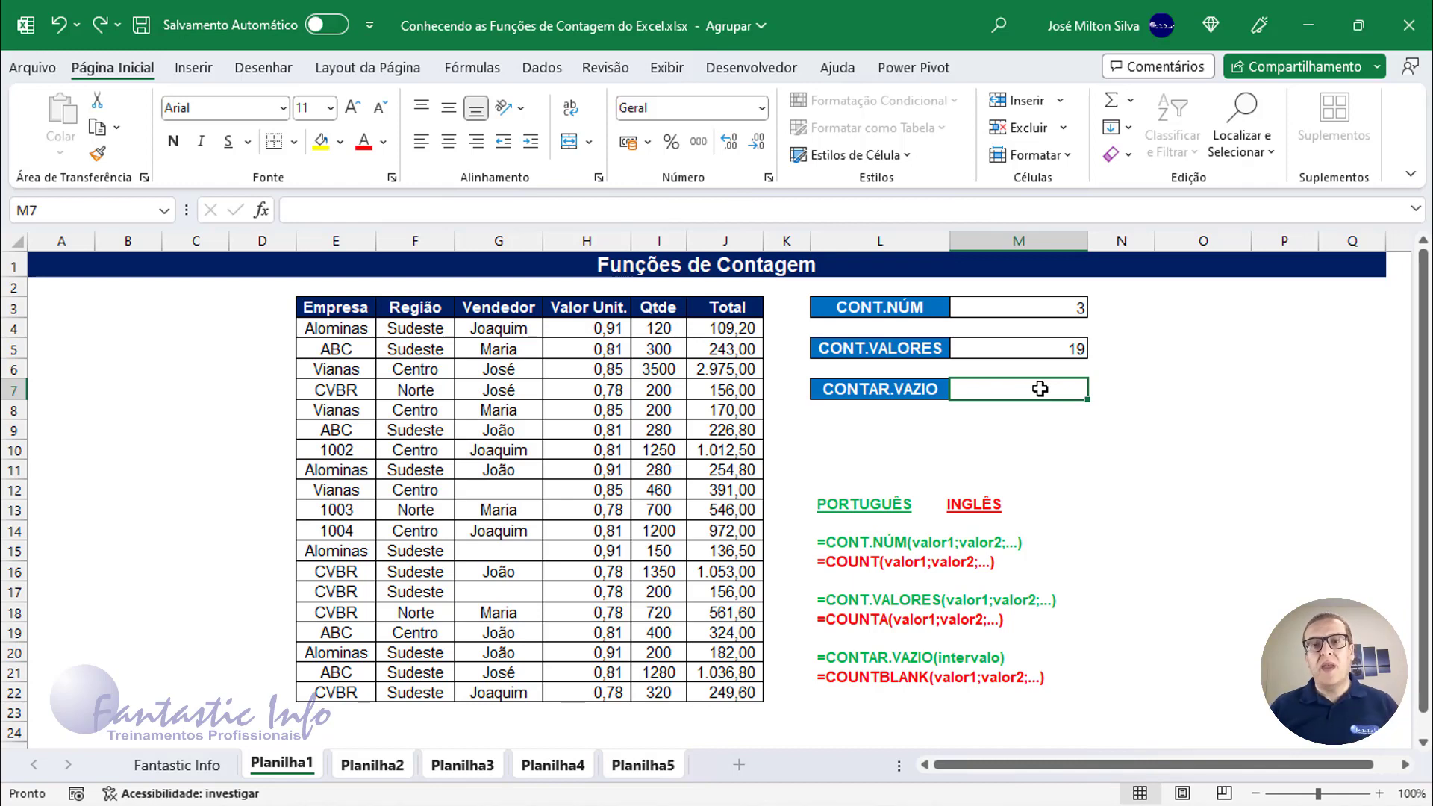
type("=")
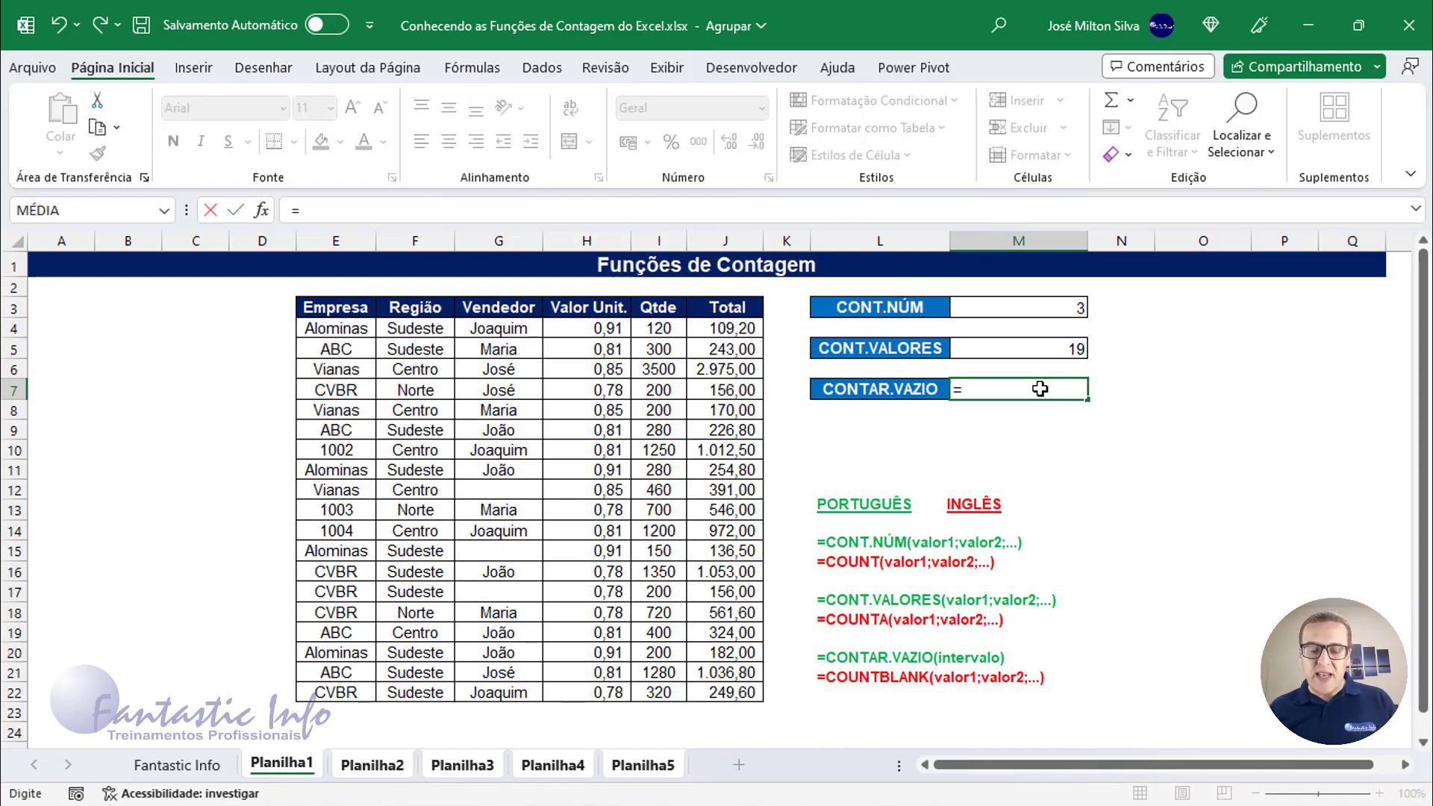
type("contar")
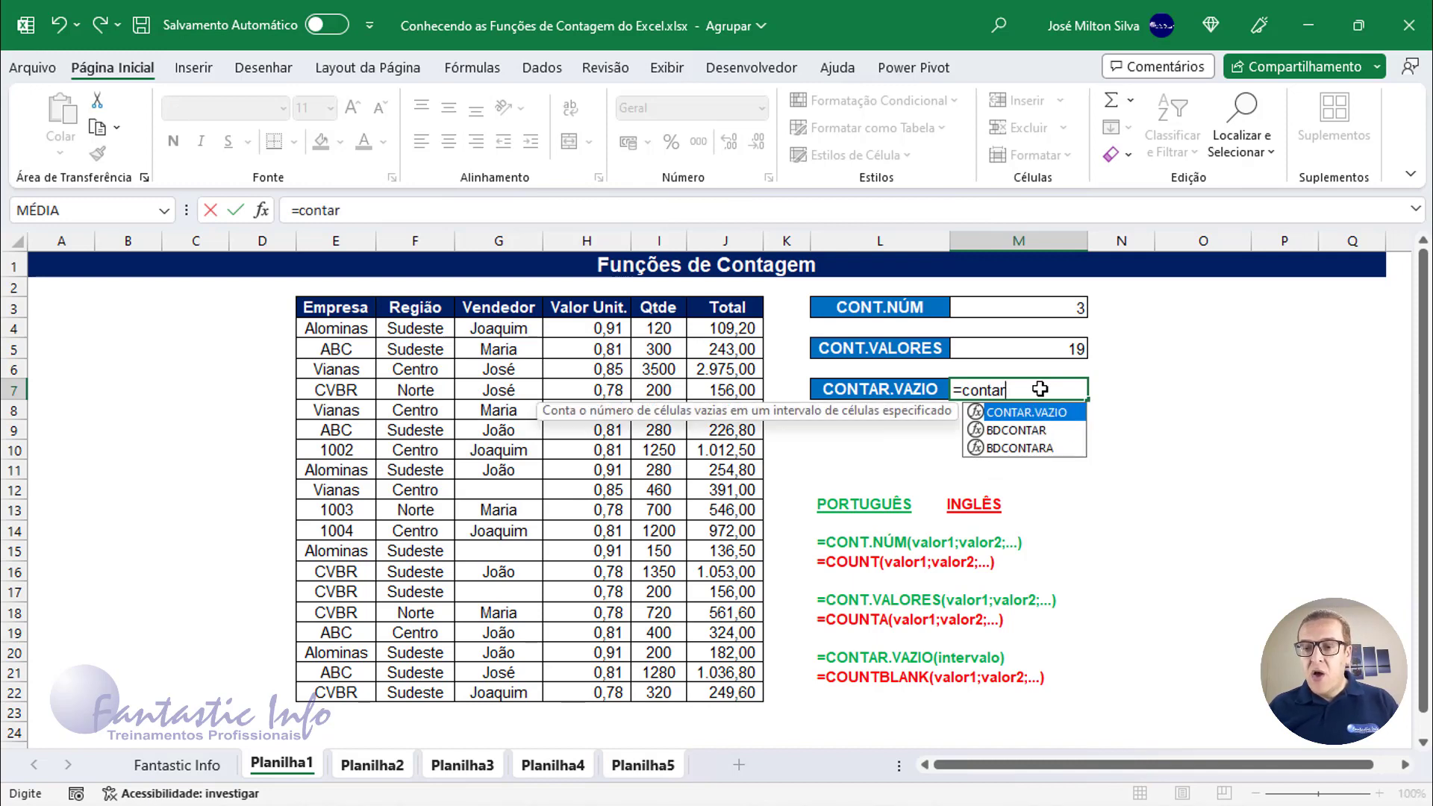
key("Tab")
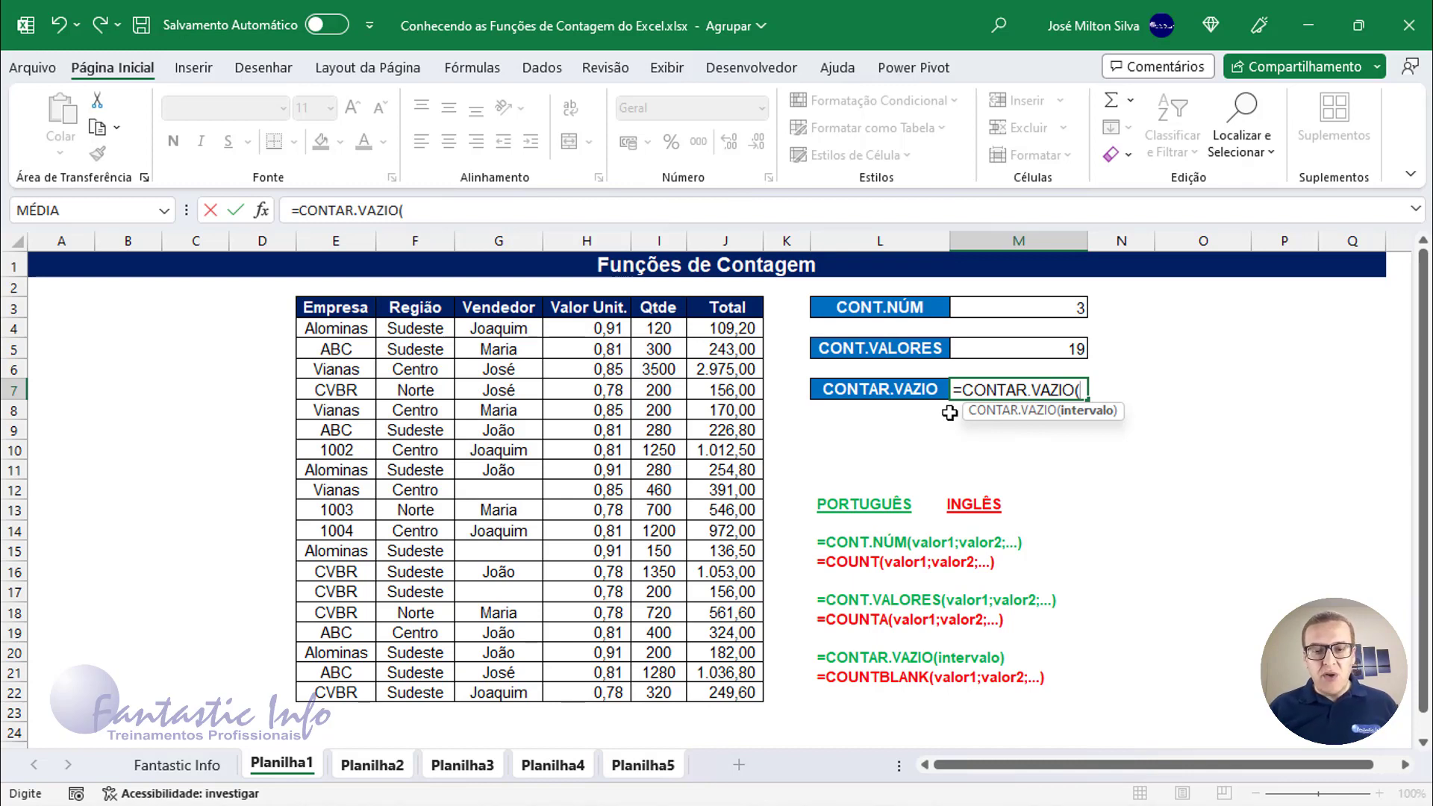
left_click_drag(494, 332, 501, 690)
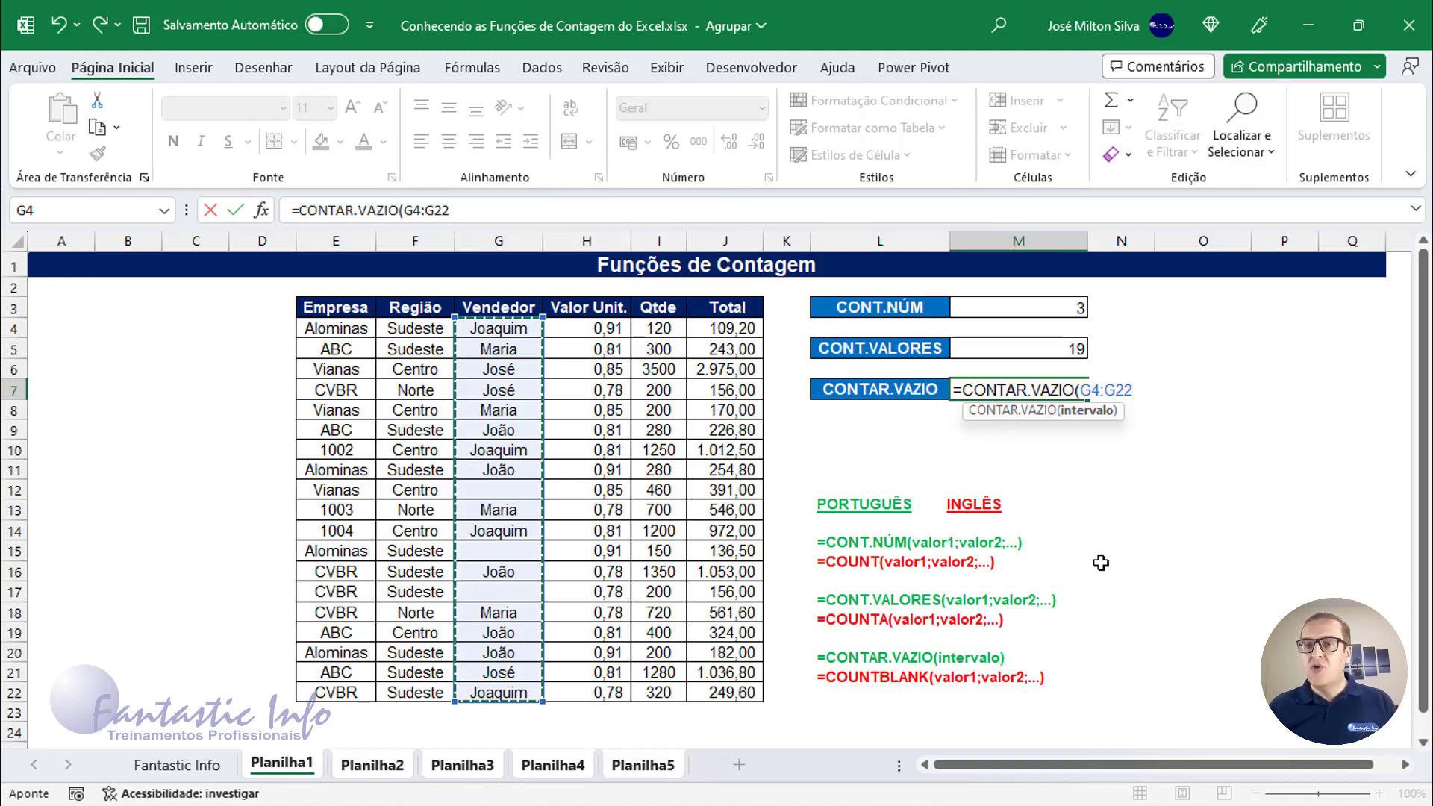
type(")")
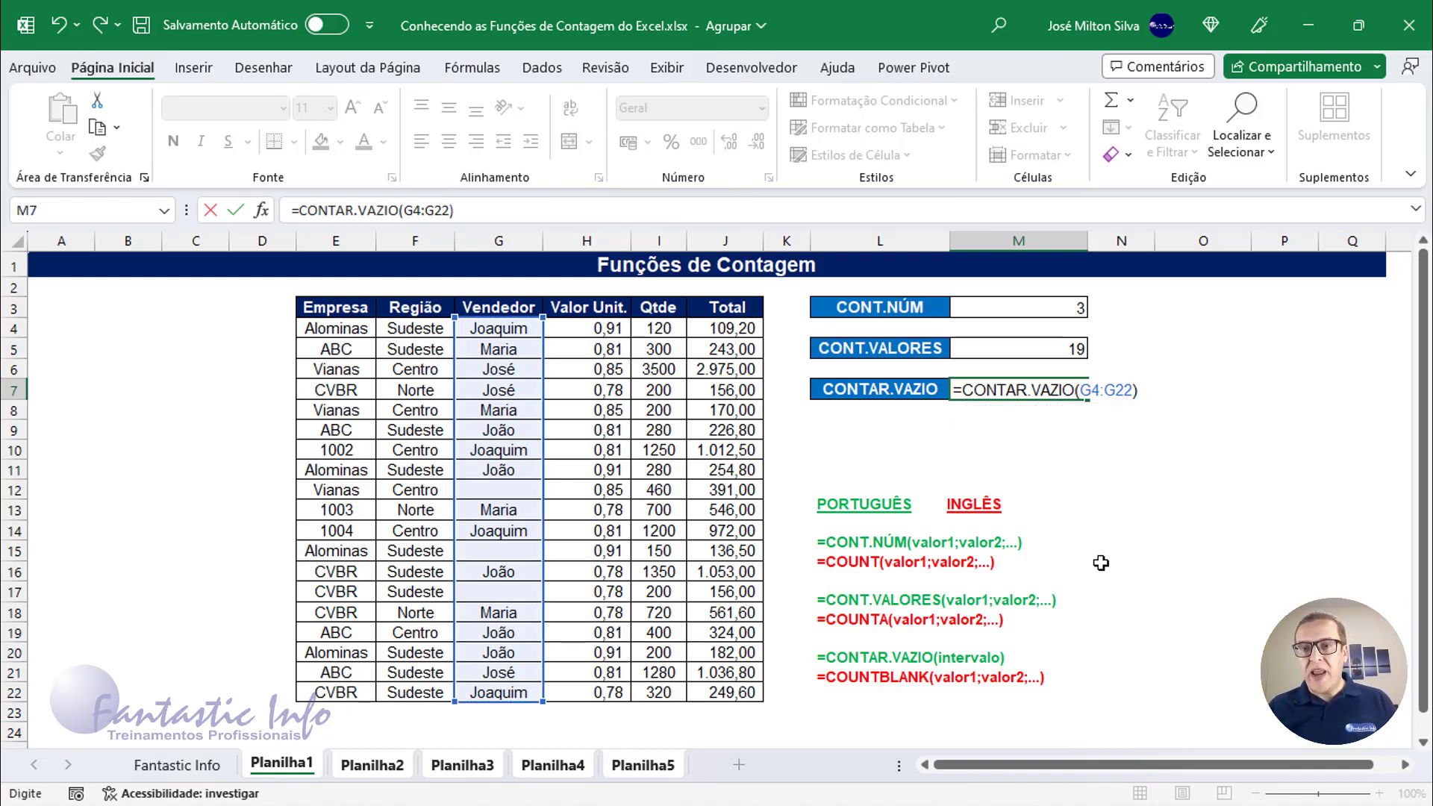
key("Return")
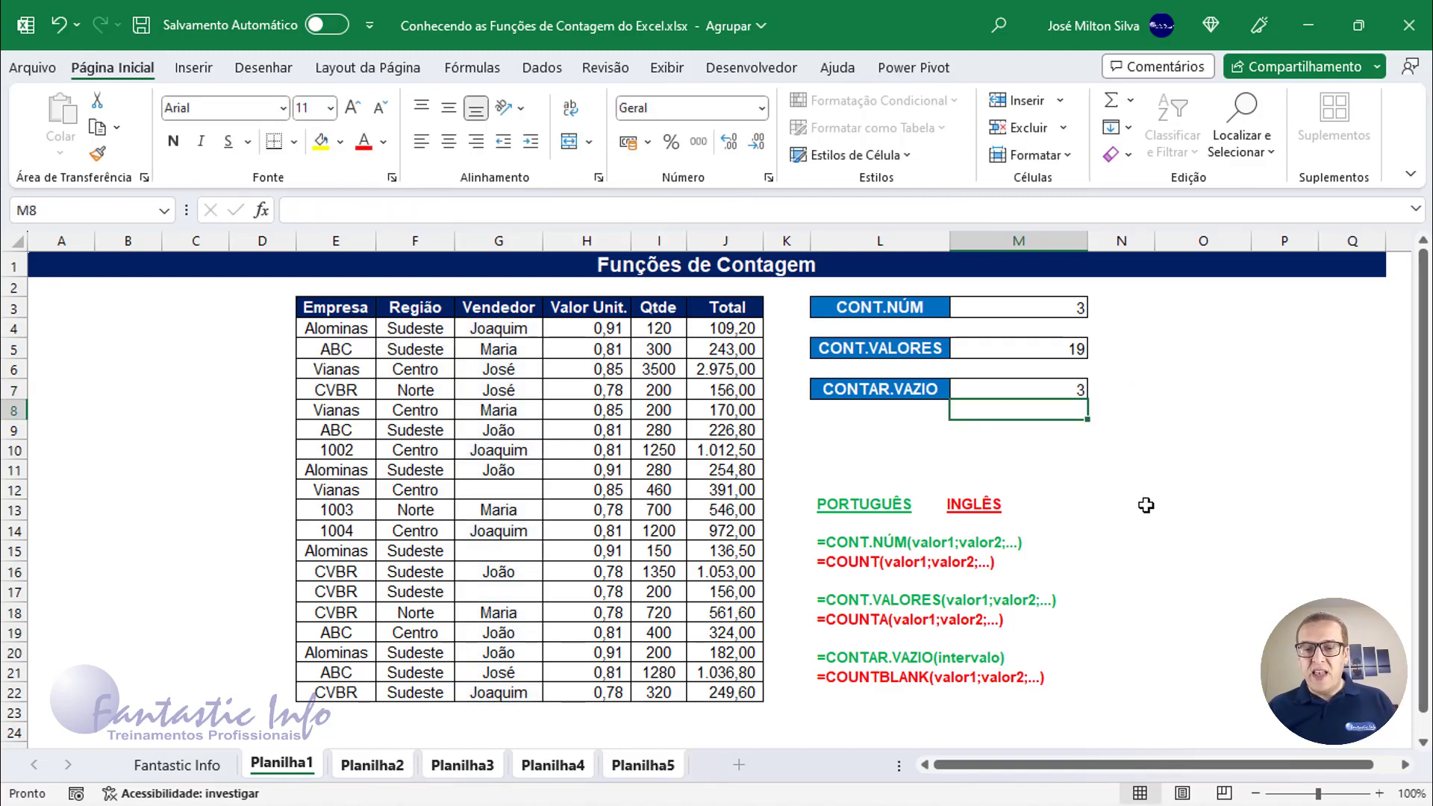
left_click(491, 492)
left_click(507, 552)
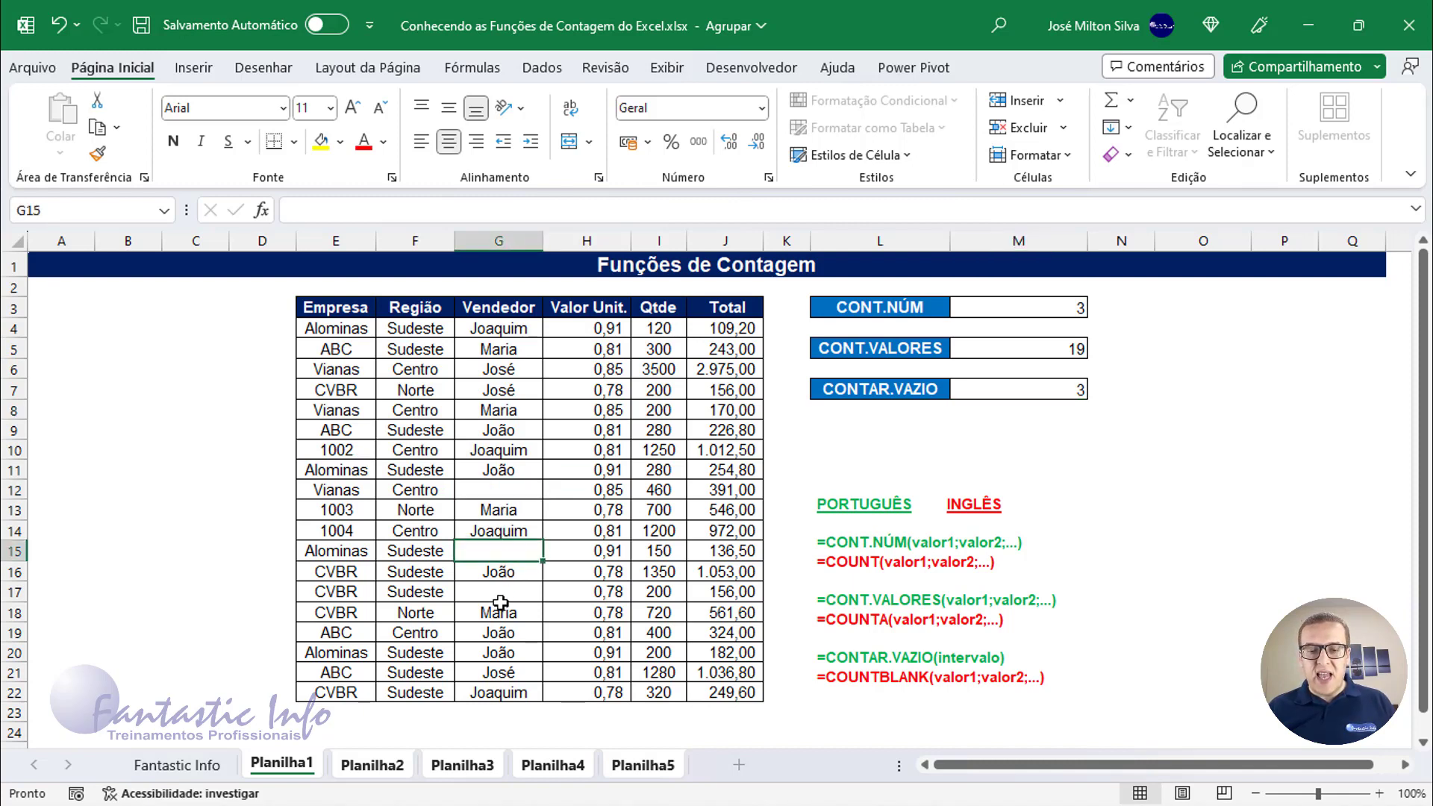
left_click(497, 593)
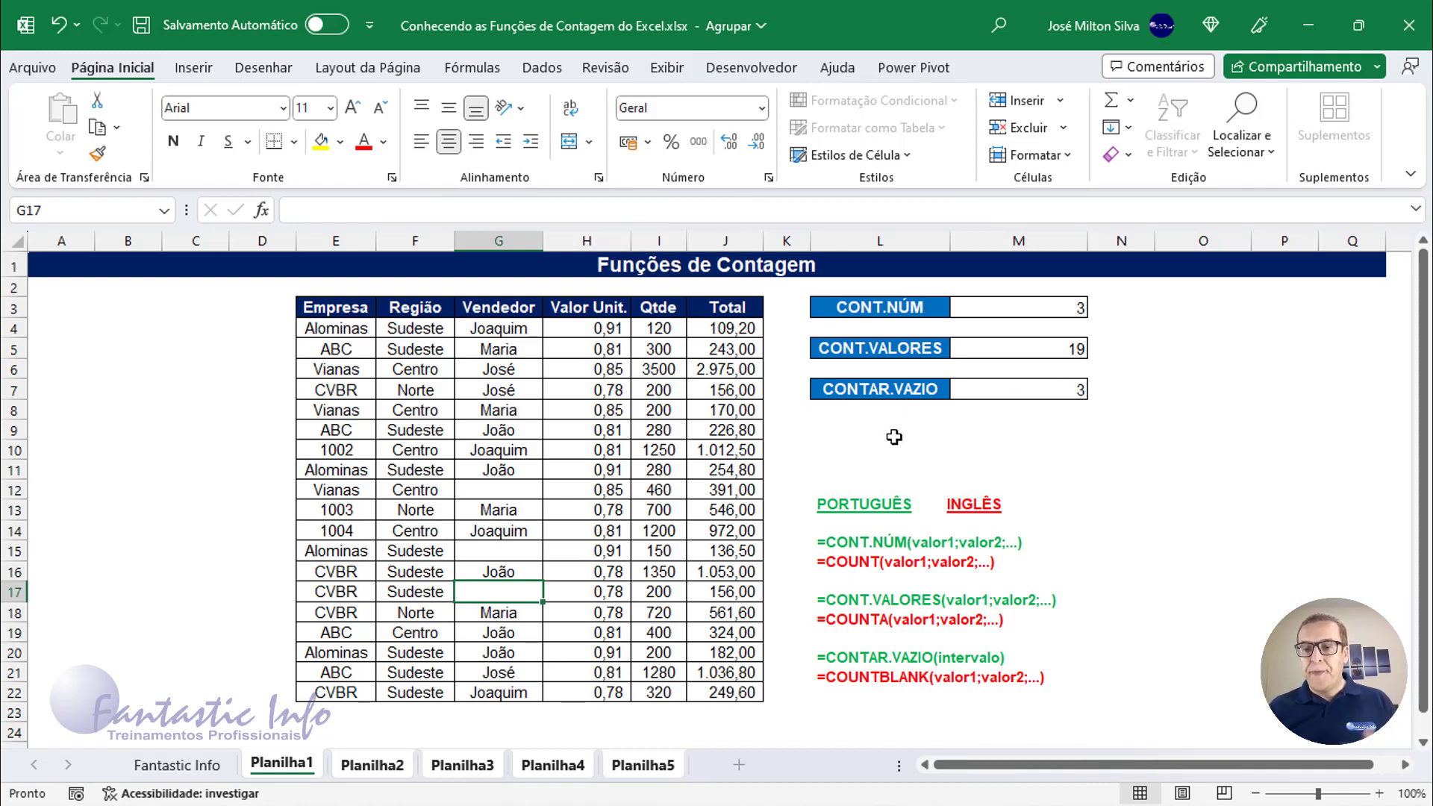
left_click(938, 309)
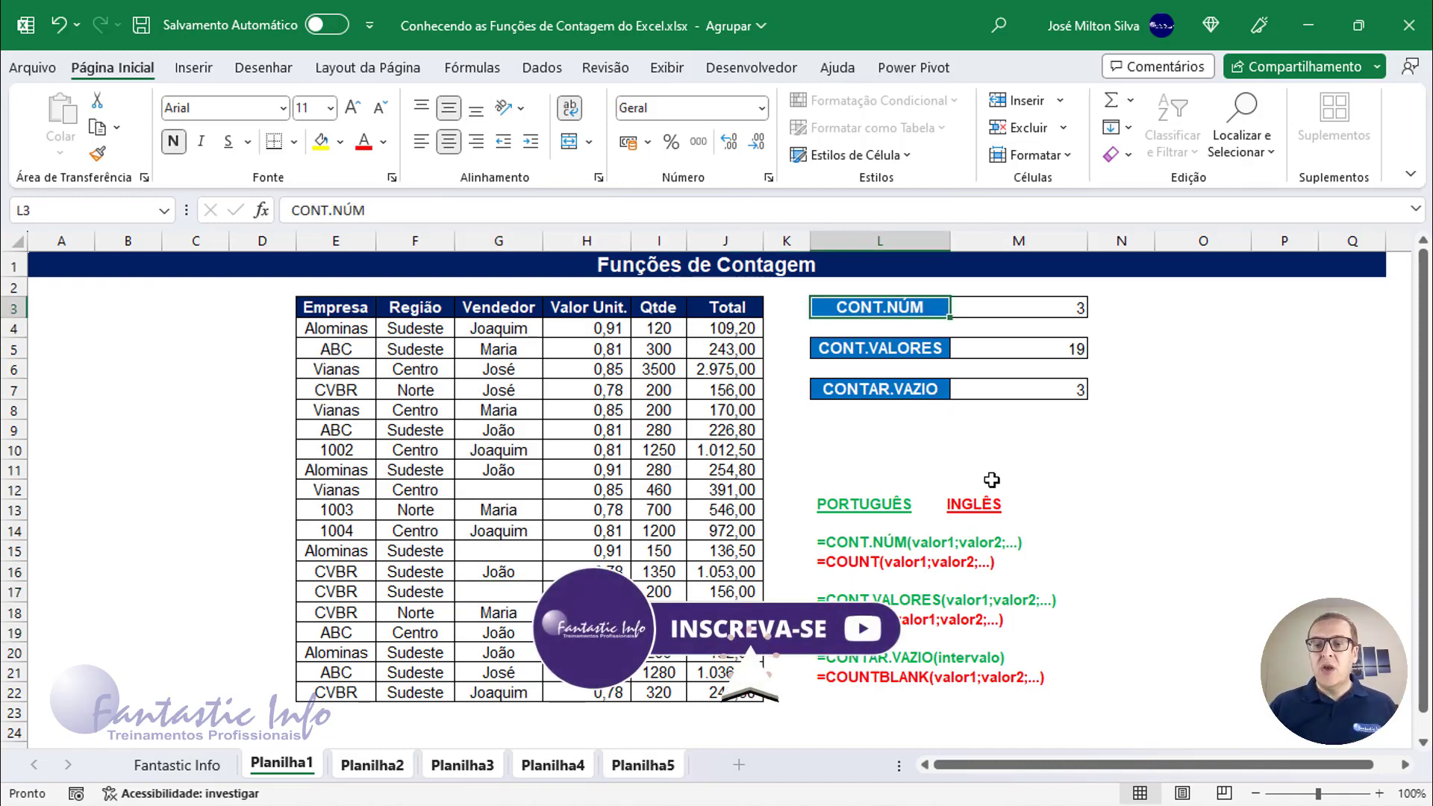
left_click(869, 351)
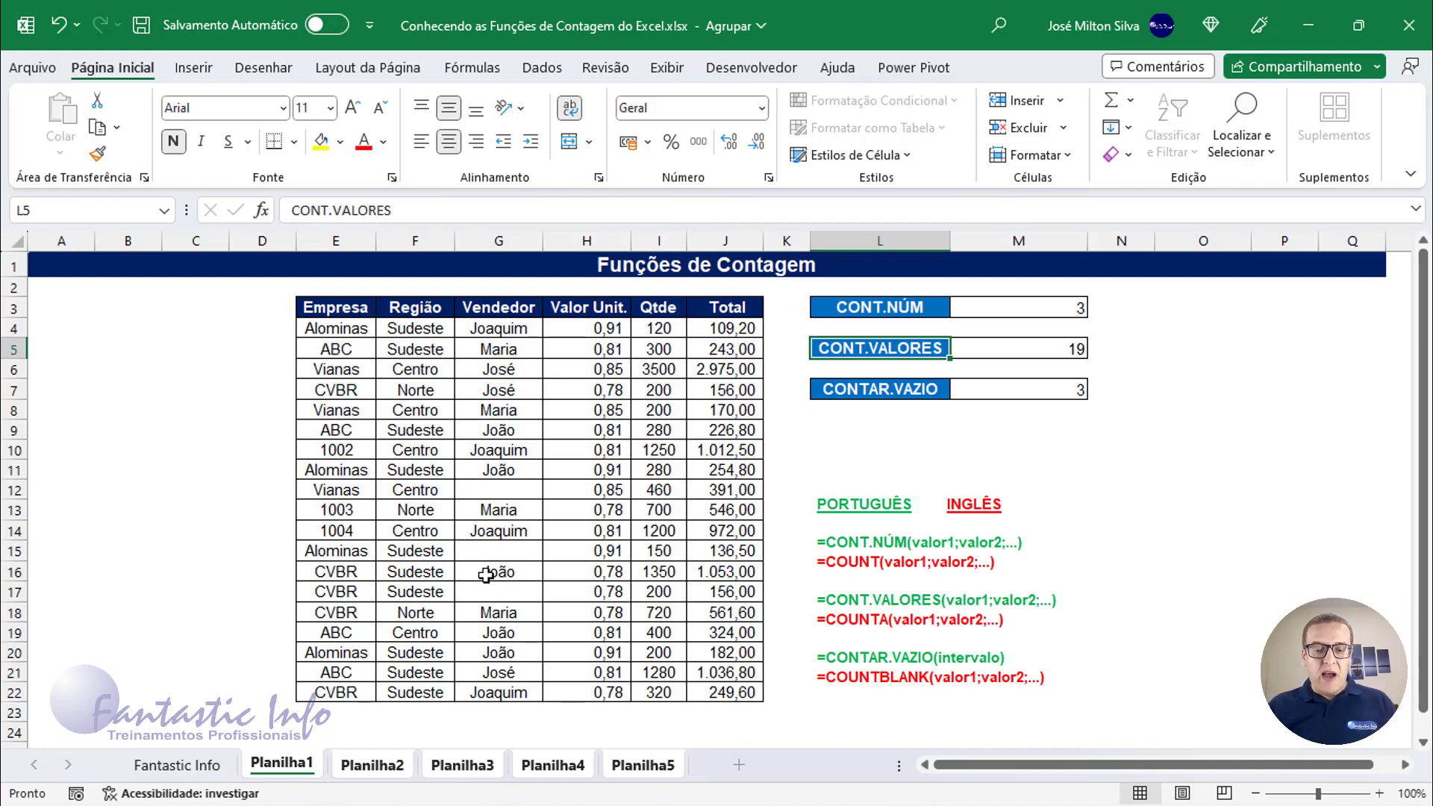
Step: On Planilha2, count the Sudeste orders in cell M4 with =CONT.SE(F4:F22;L4)
left_click(377, 765)
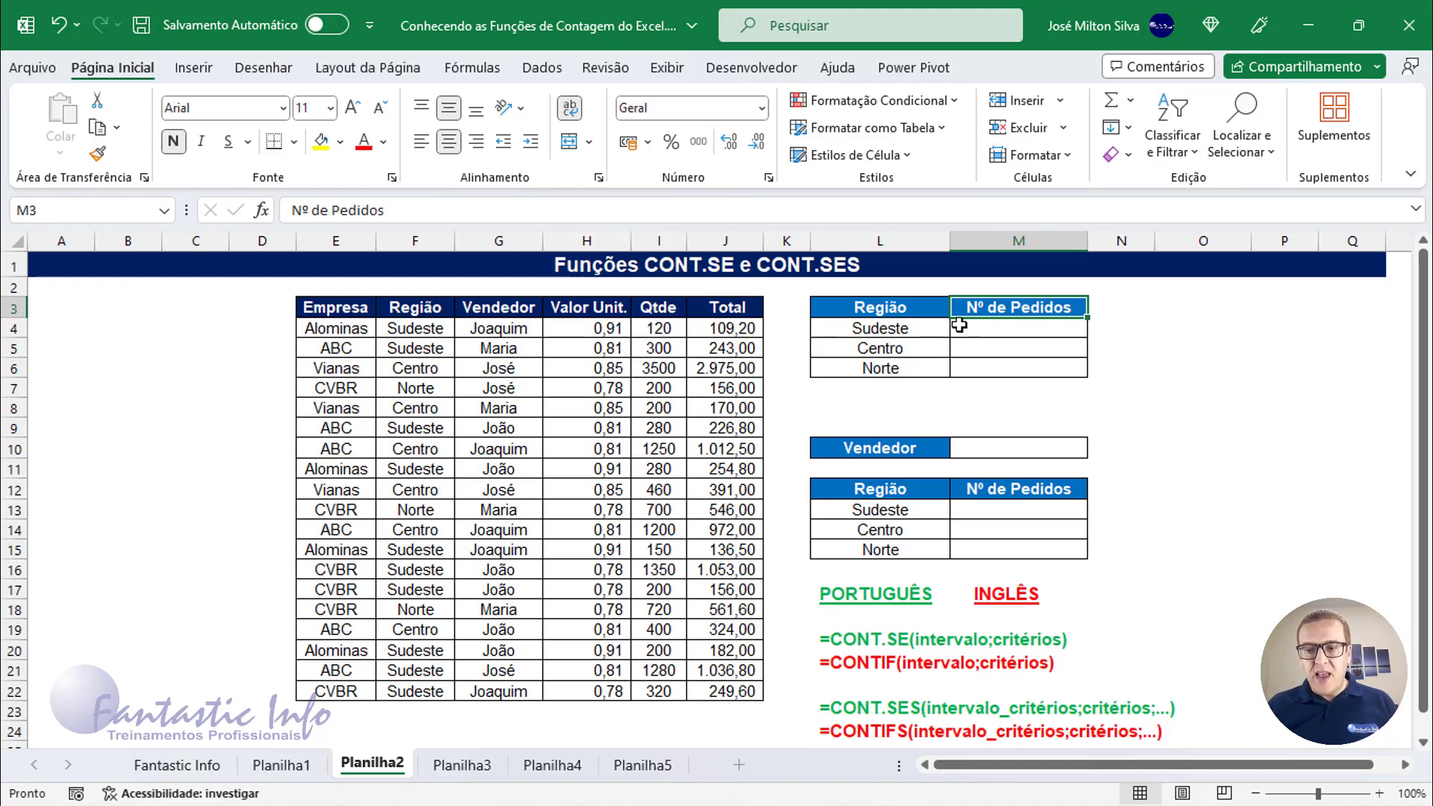
left_click(1011, 328)
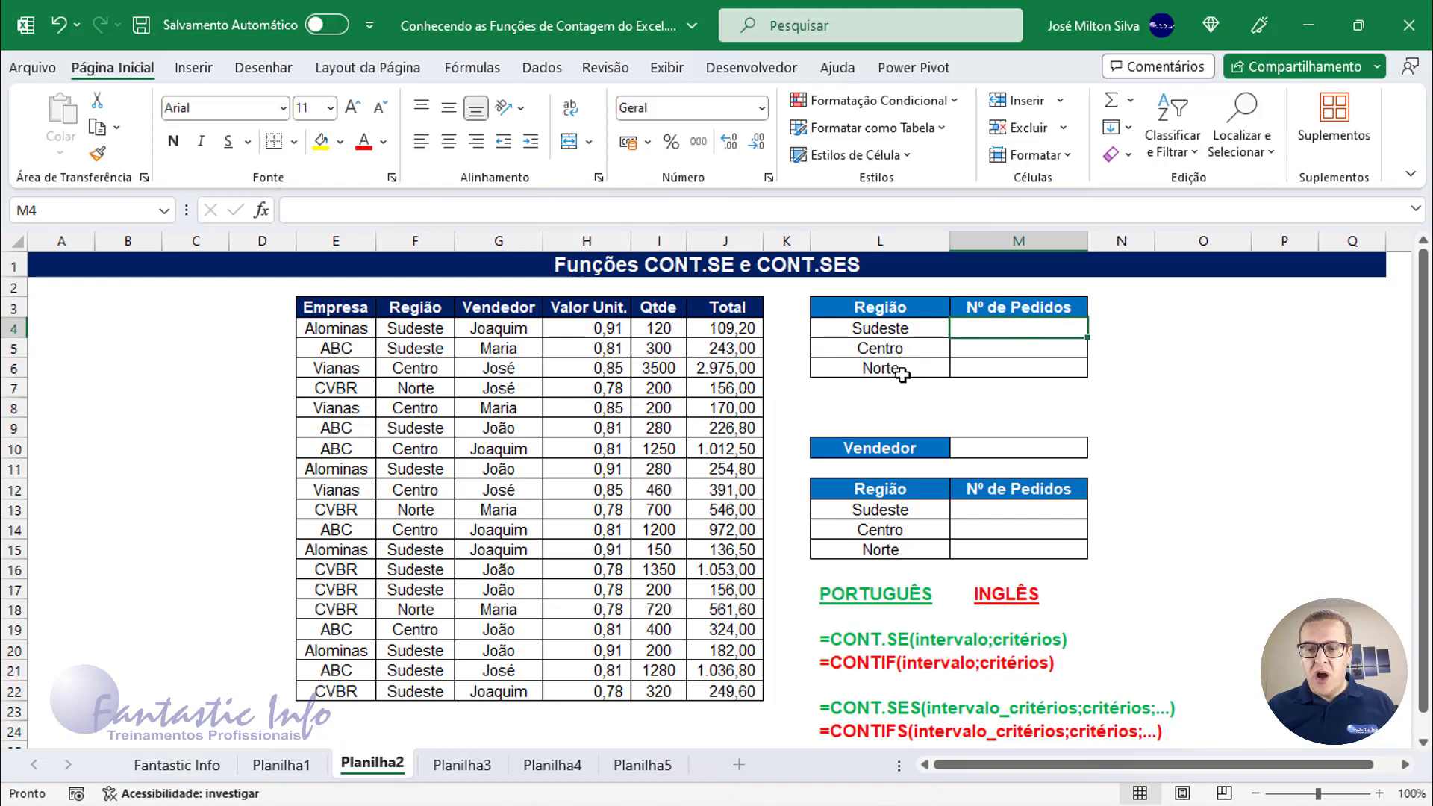
left_click_drag(1025, 331, 1030, 367)
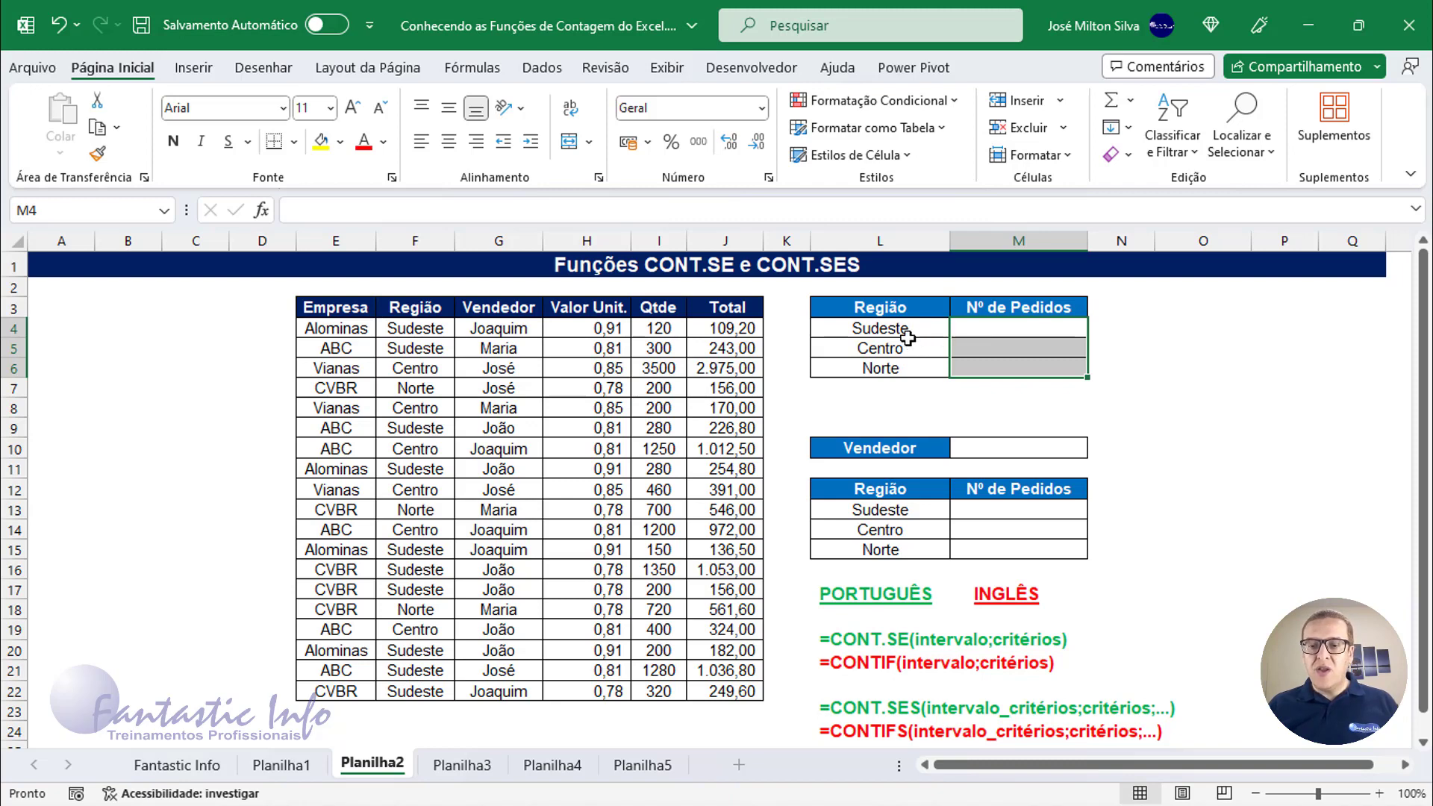
left_click(1029, 330)
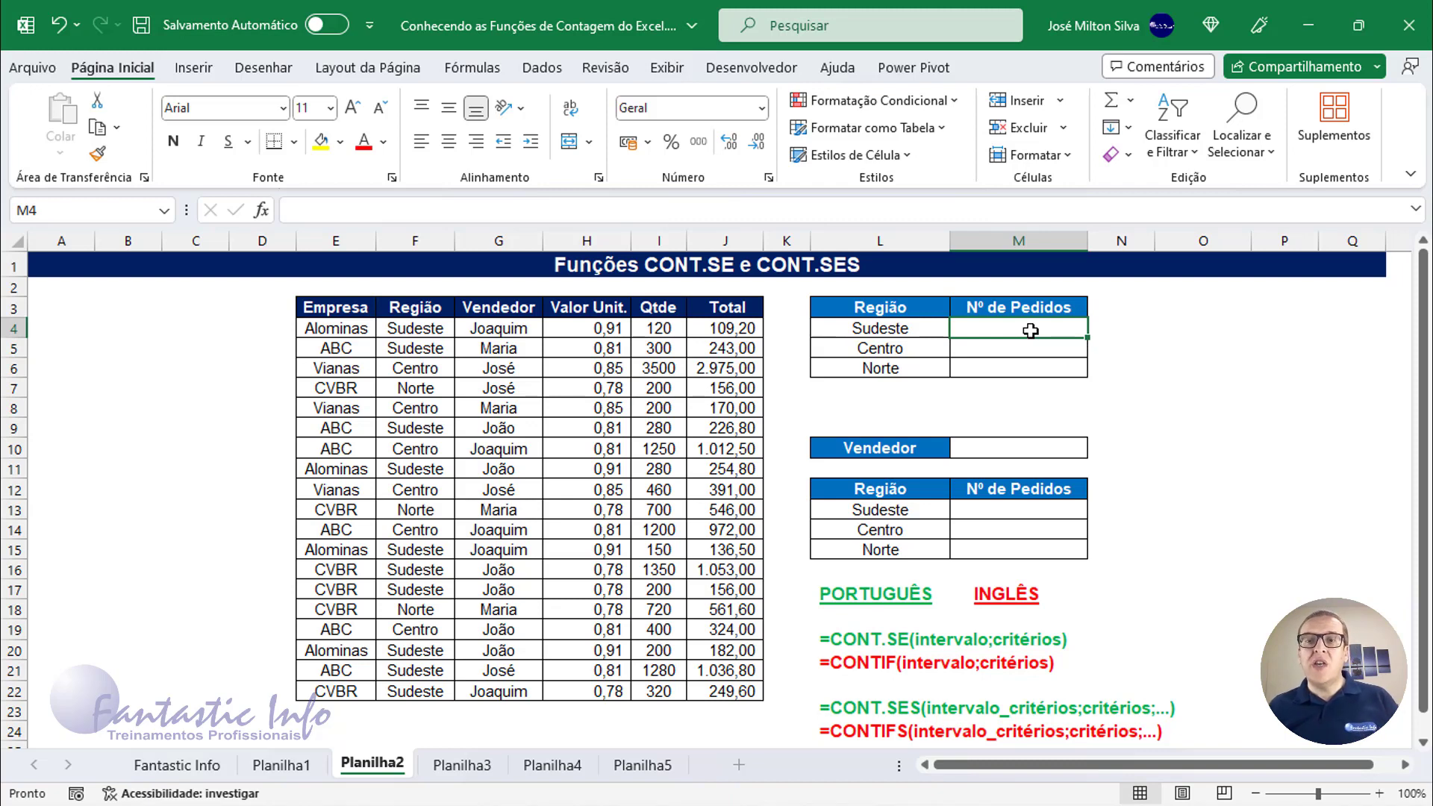
type("=")
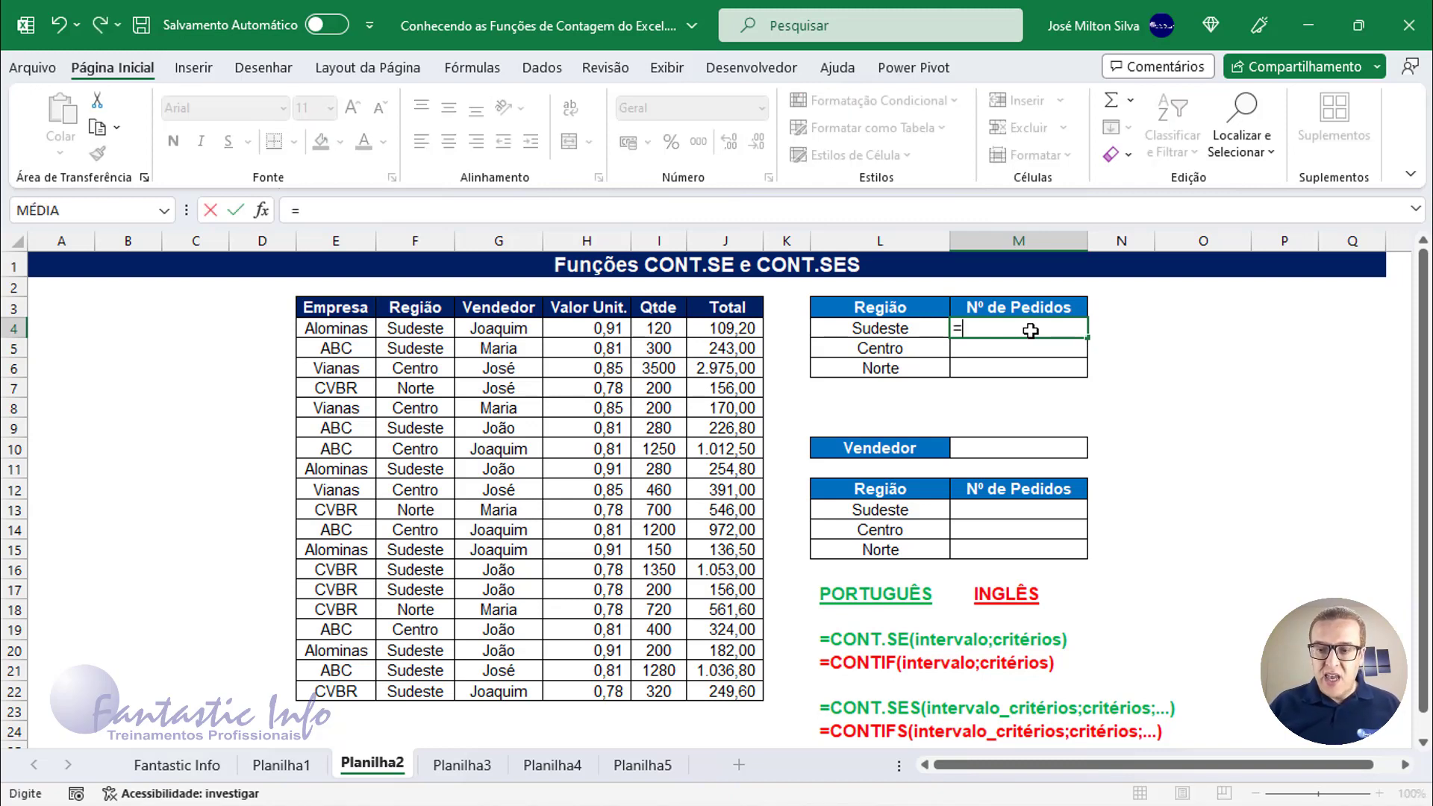
type("cont.se")
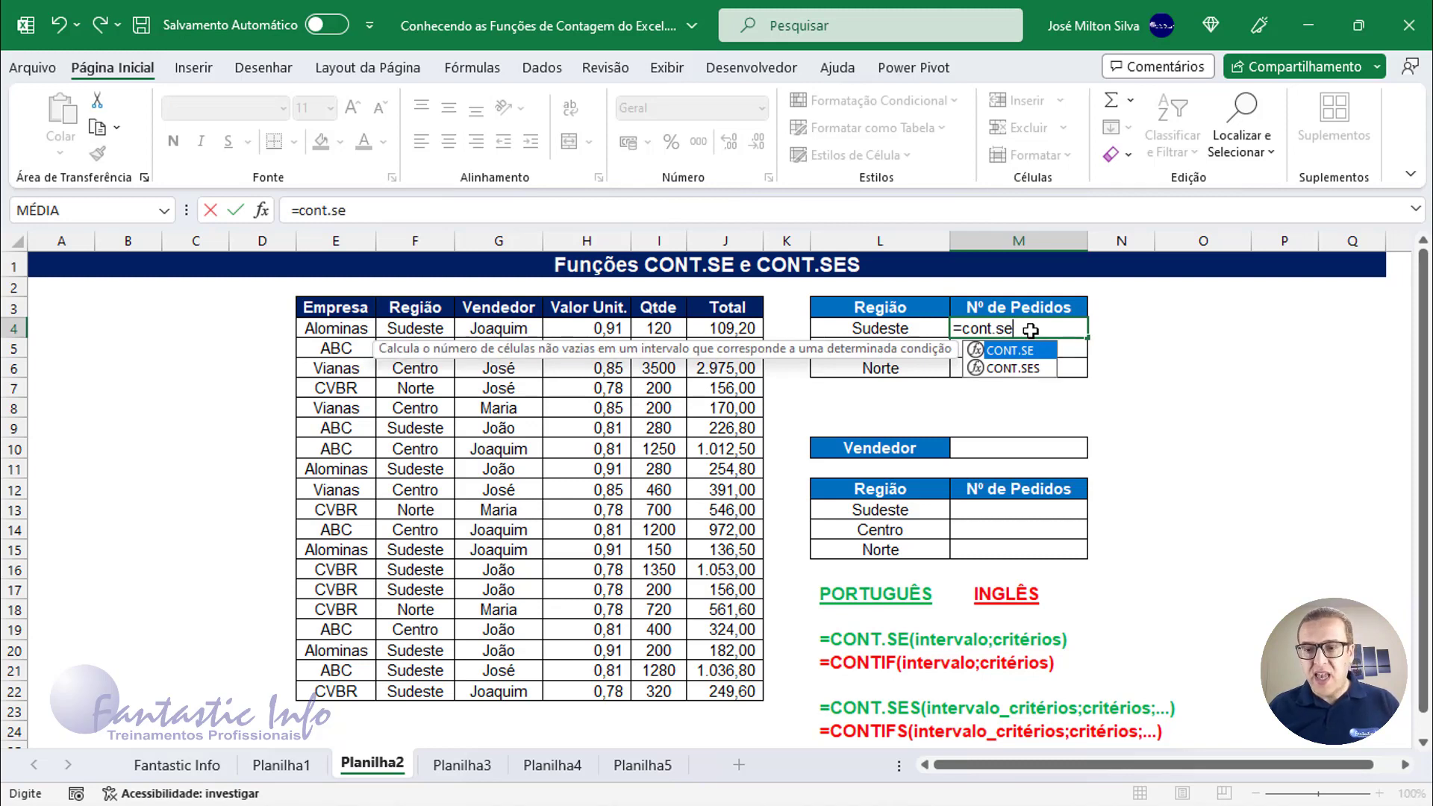
key("Tab")
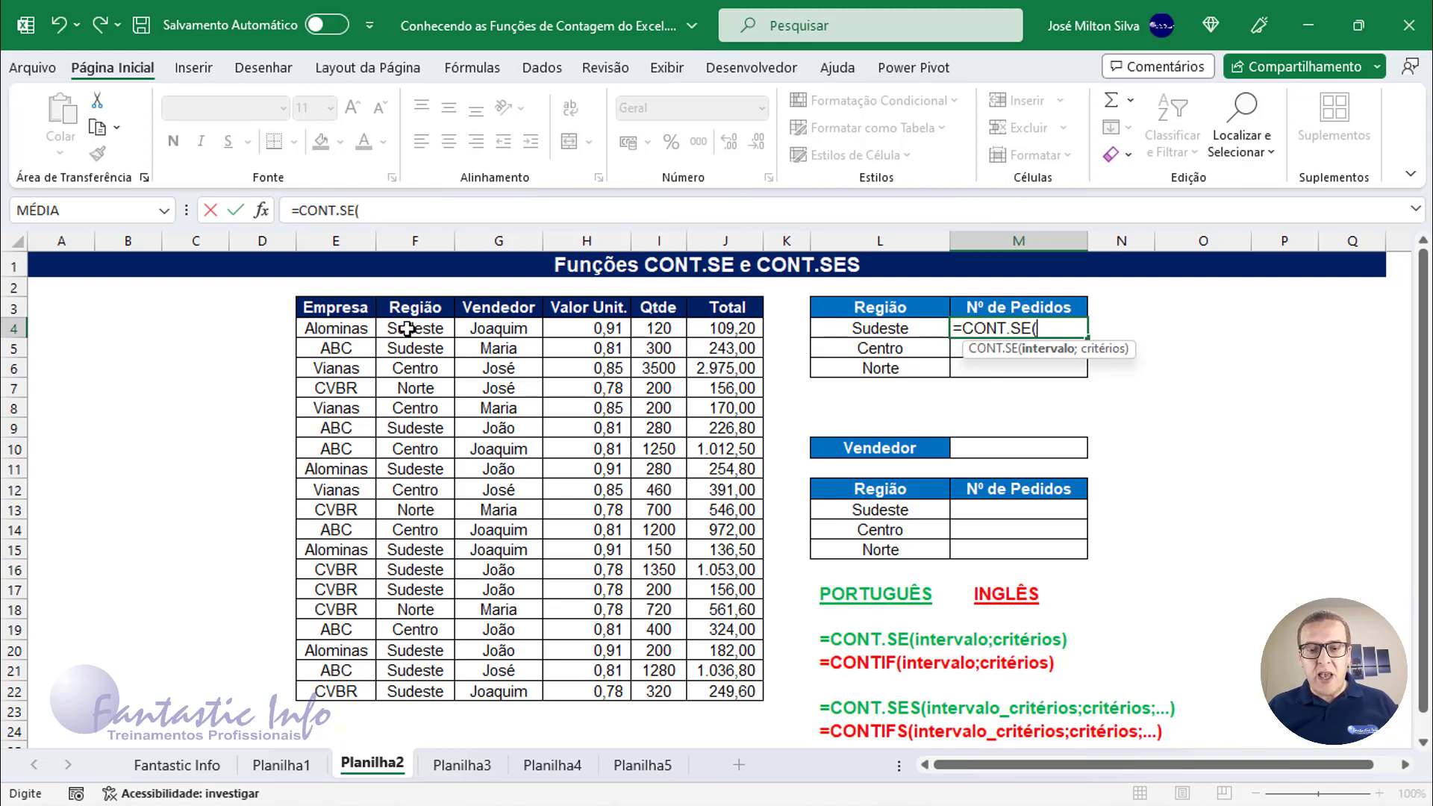
left_click_drag(409, 328, 415, 687)
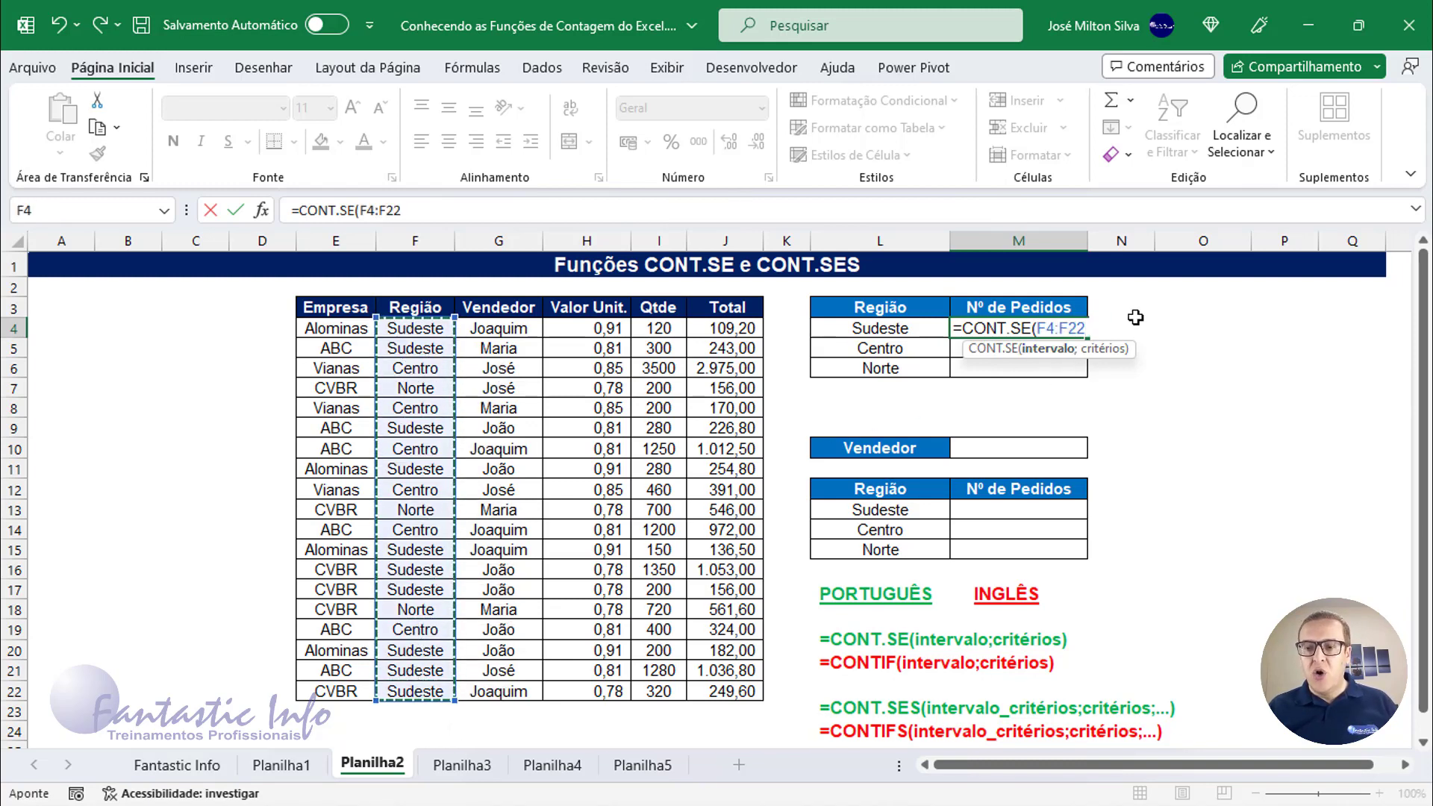
type(";")
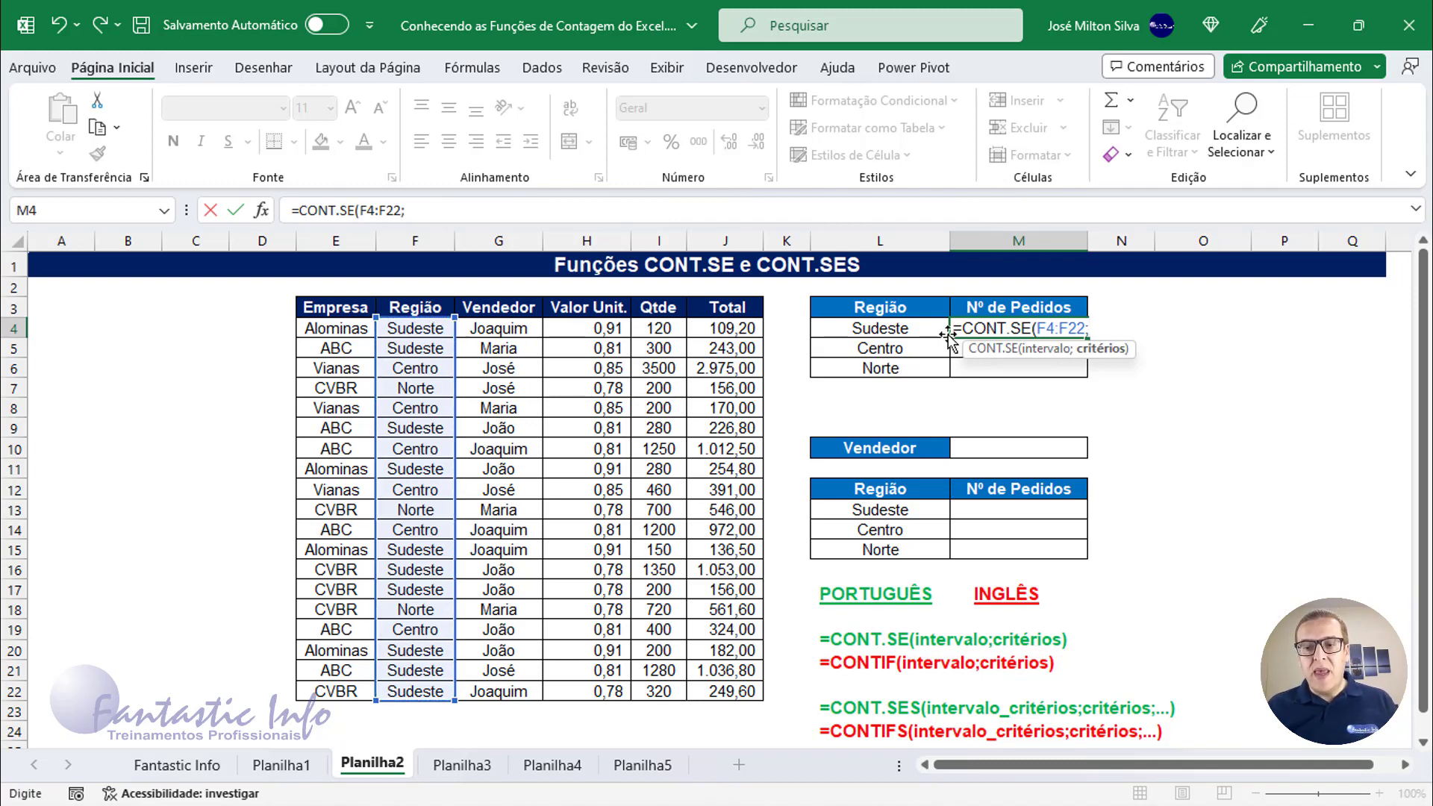
left_click(899, 330)
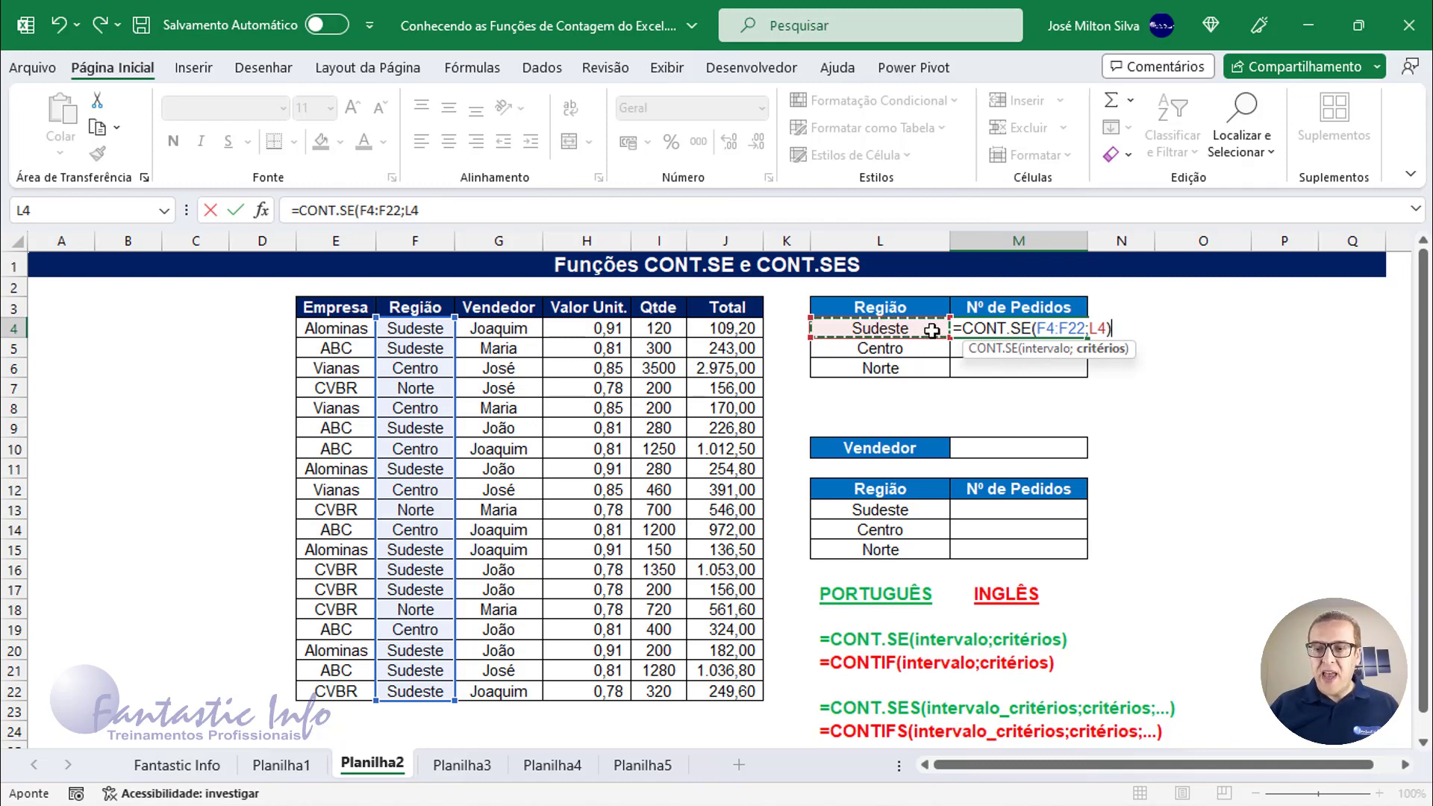
key("Return")
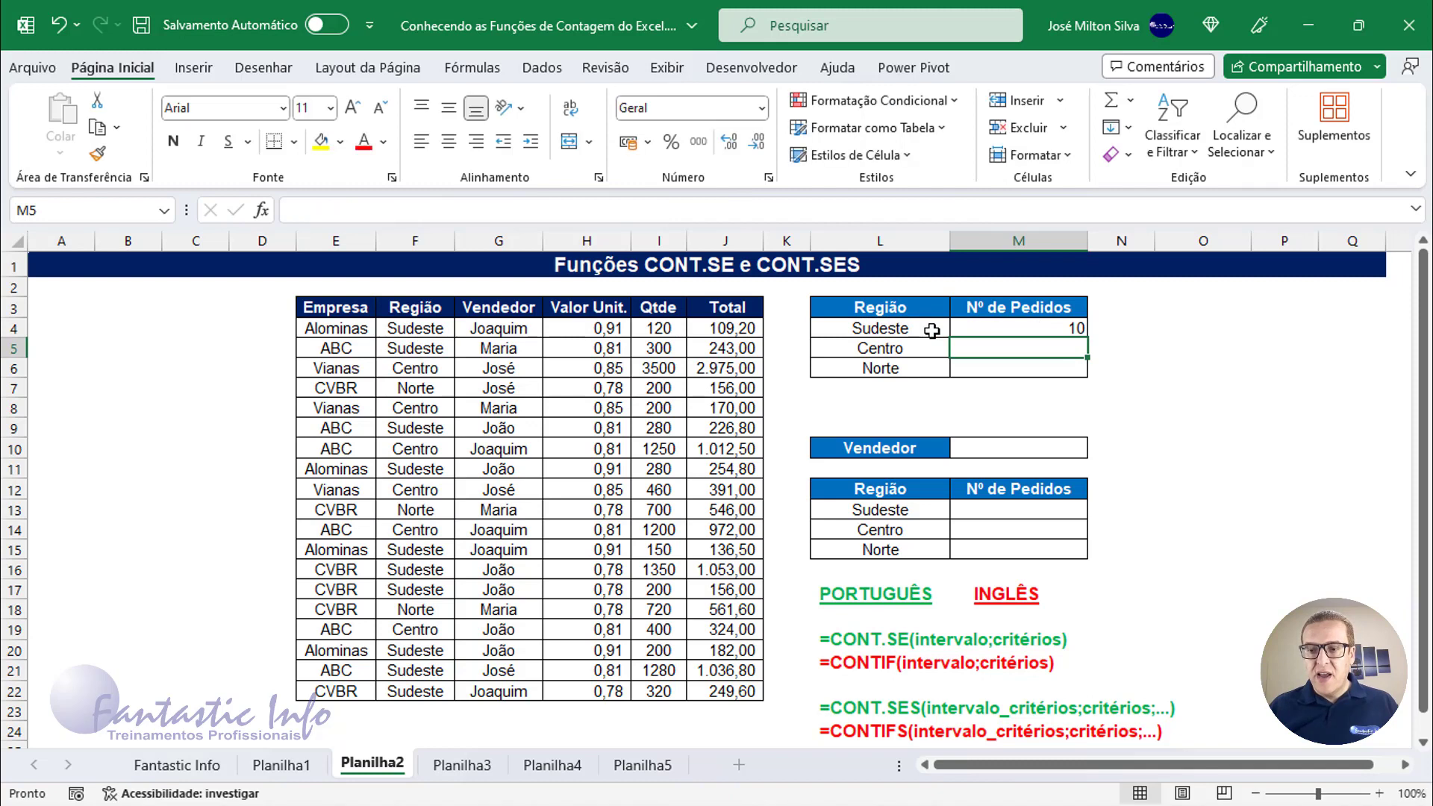
Step: Check the M4 count by going through each Sudeste entry in the Região column from F4 to F22
left_click(1045, 332)
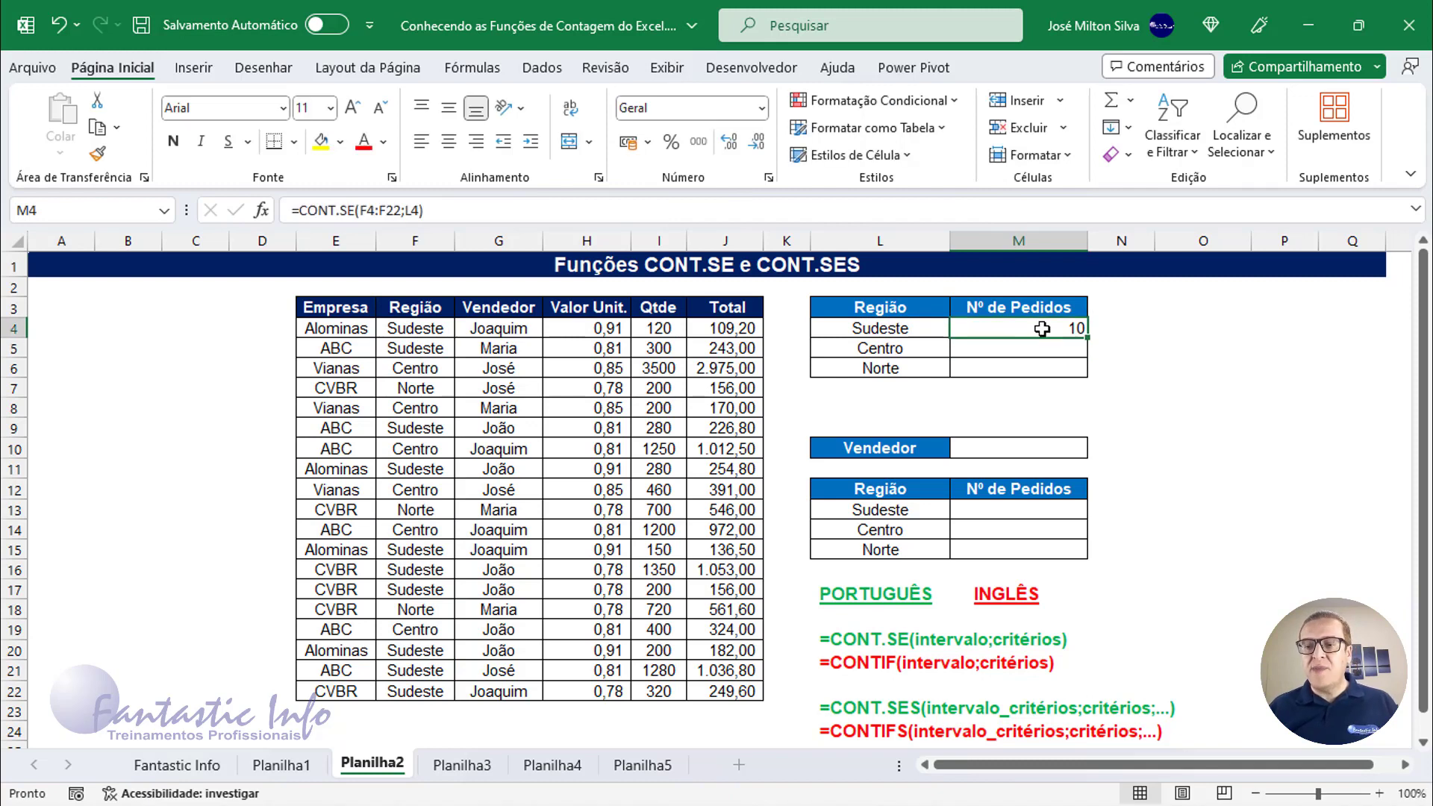
left_click(416, 328)
left_click(416, 349)
left_click(416, 431)
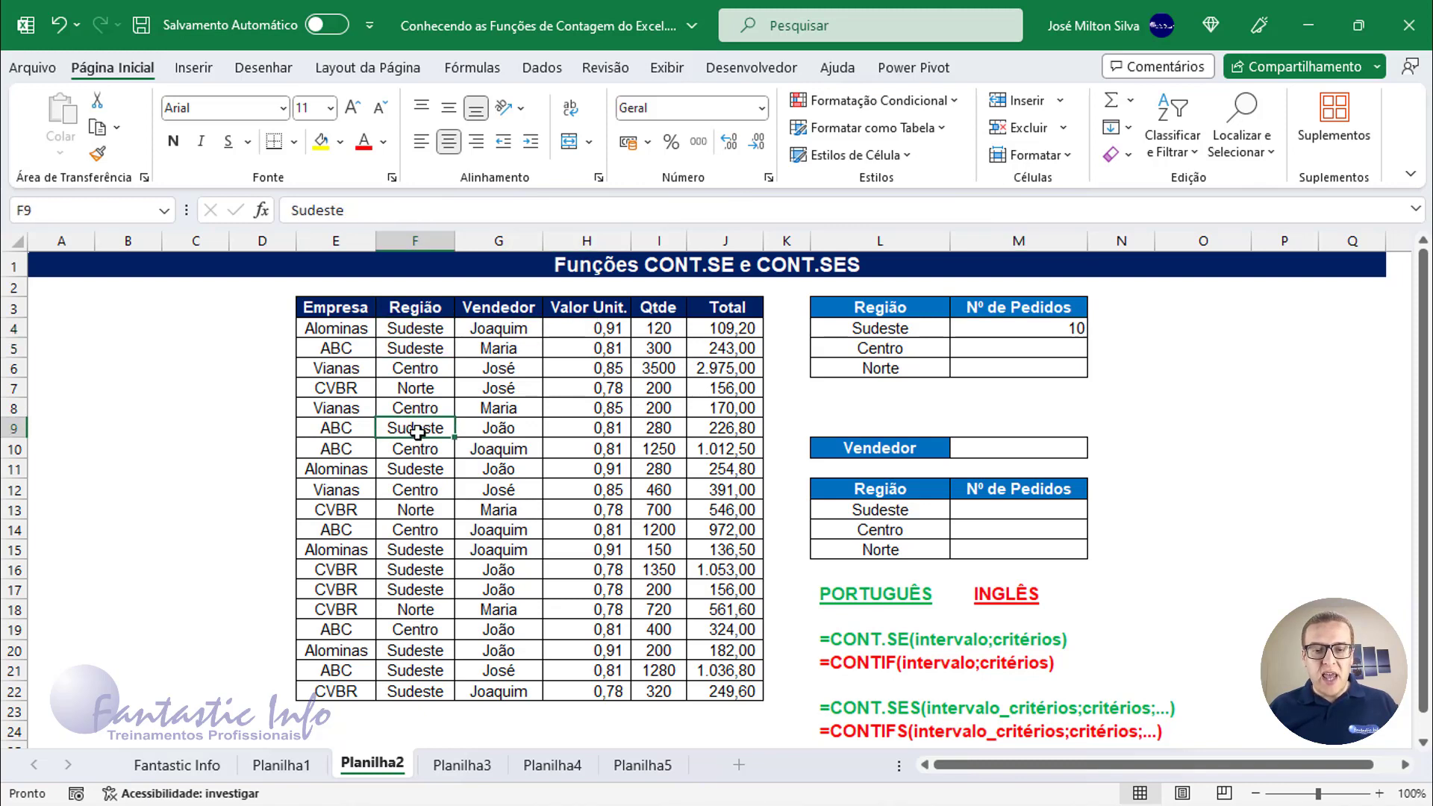
left_click(427, 470)
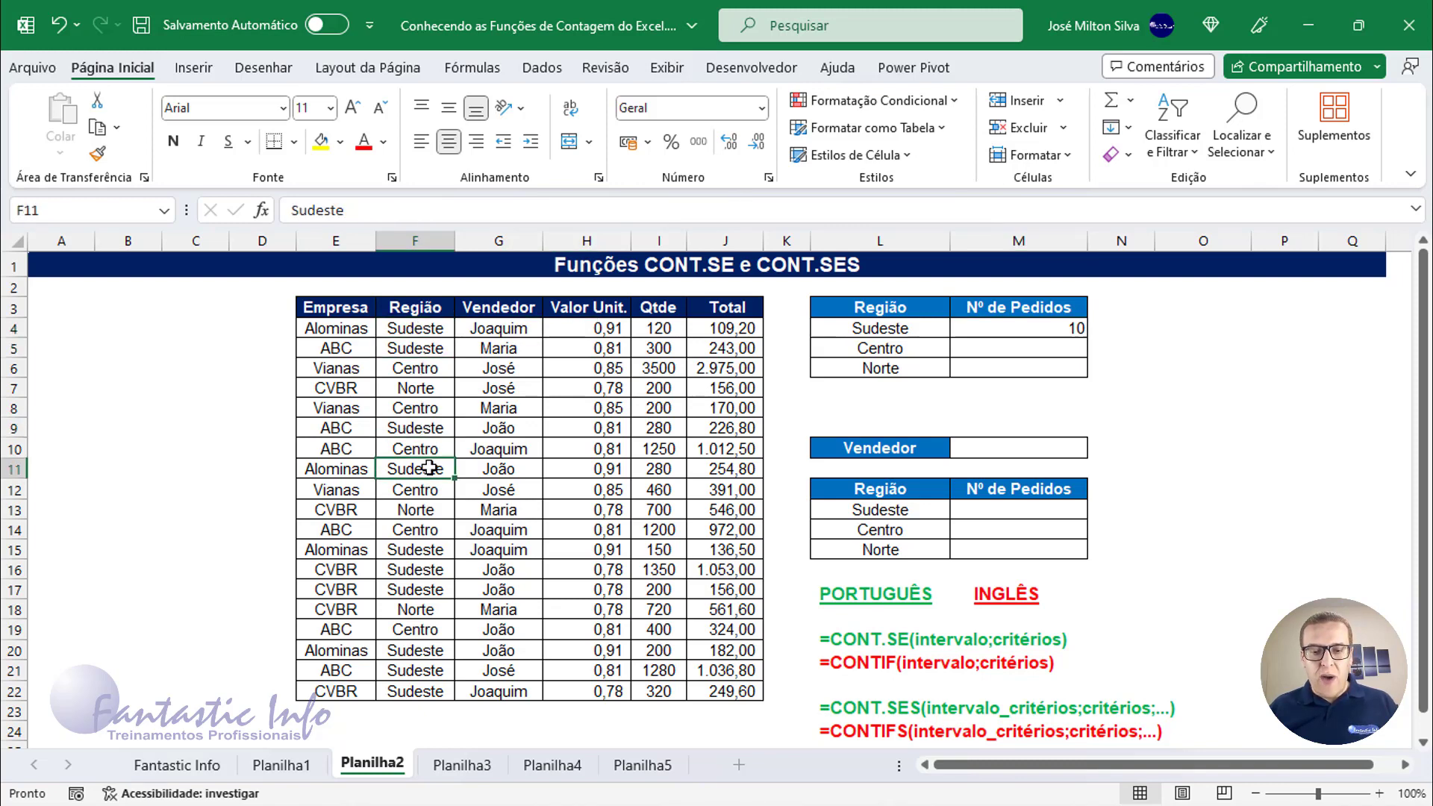
left_click(417, 550)
left_click(414, 571)
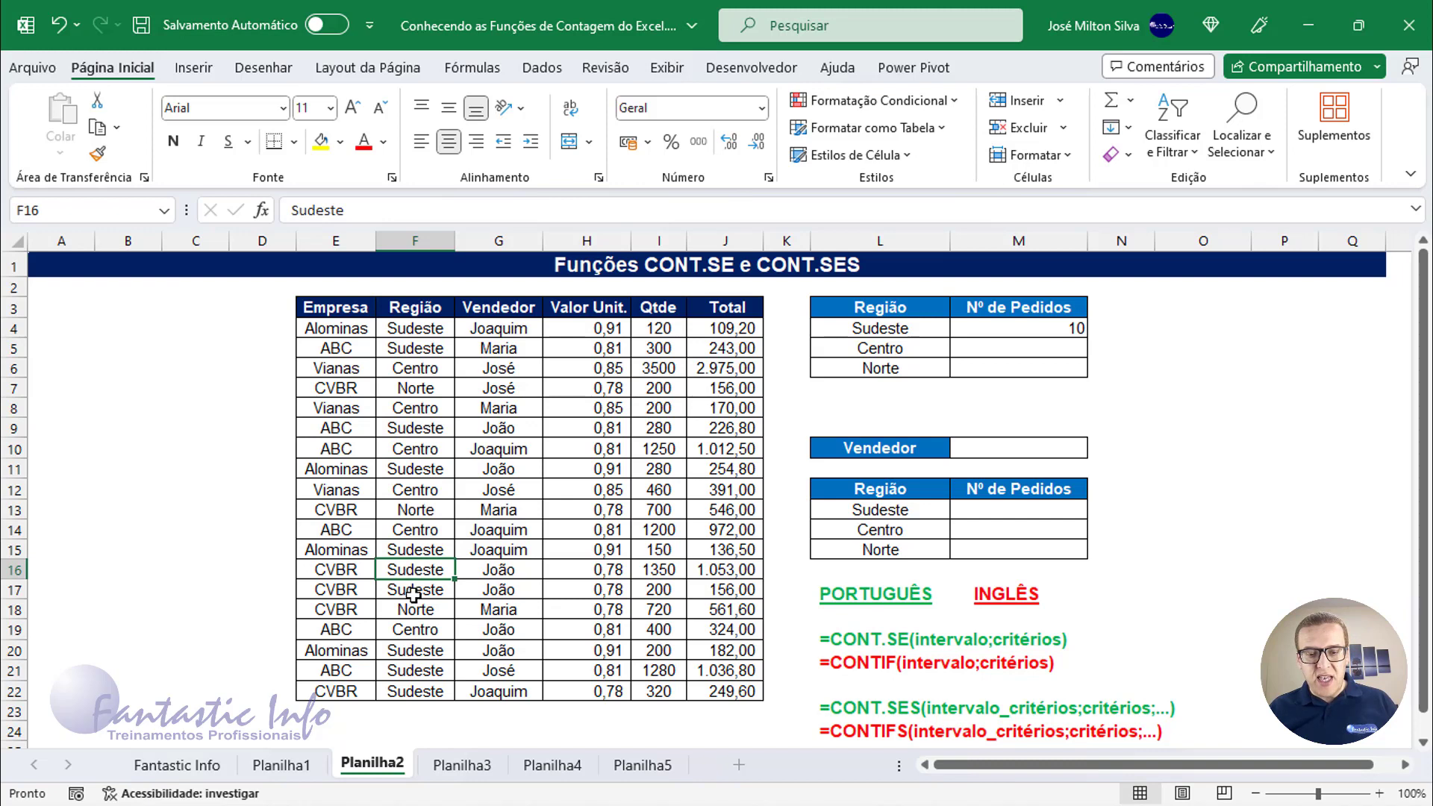
left_click(414, 591)
left_click(416, 651)
left_click(421, 671)
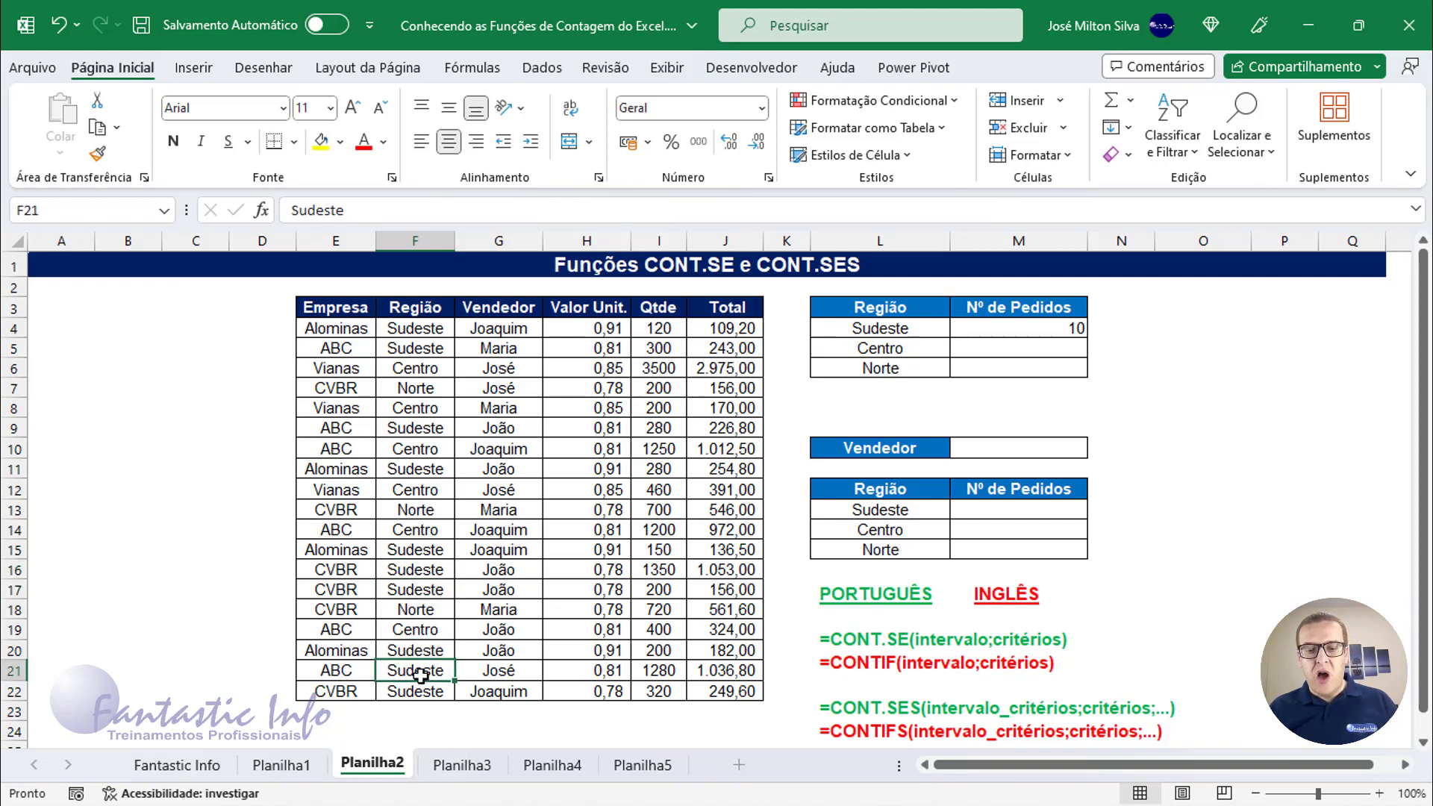
left_click(422, 690)
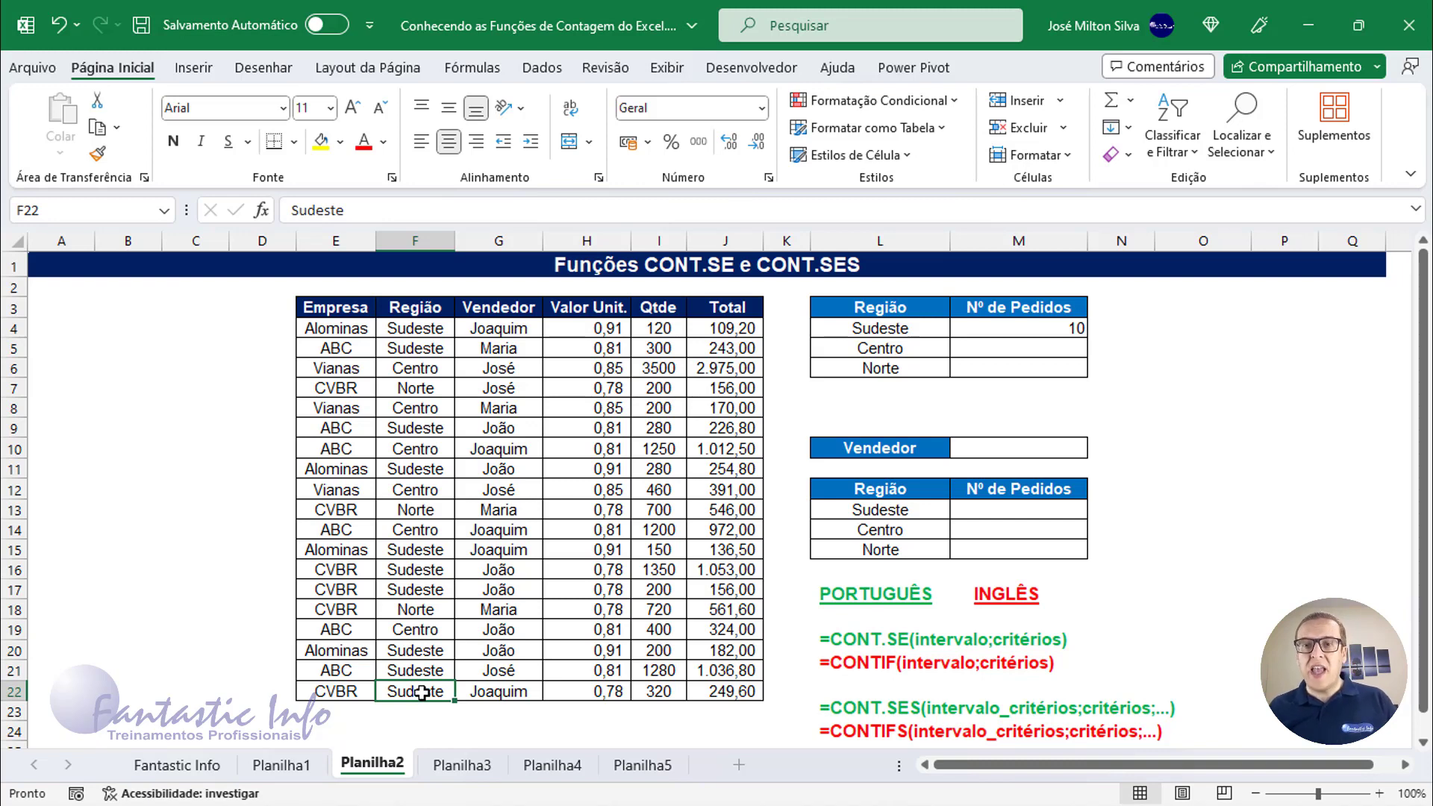
Step: Make the range absolute in M4's CONT.SE formula as $F$4:$F$22 and fill the formula down to M6
left_click(1059, 329)
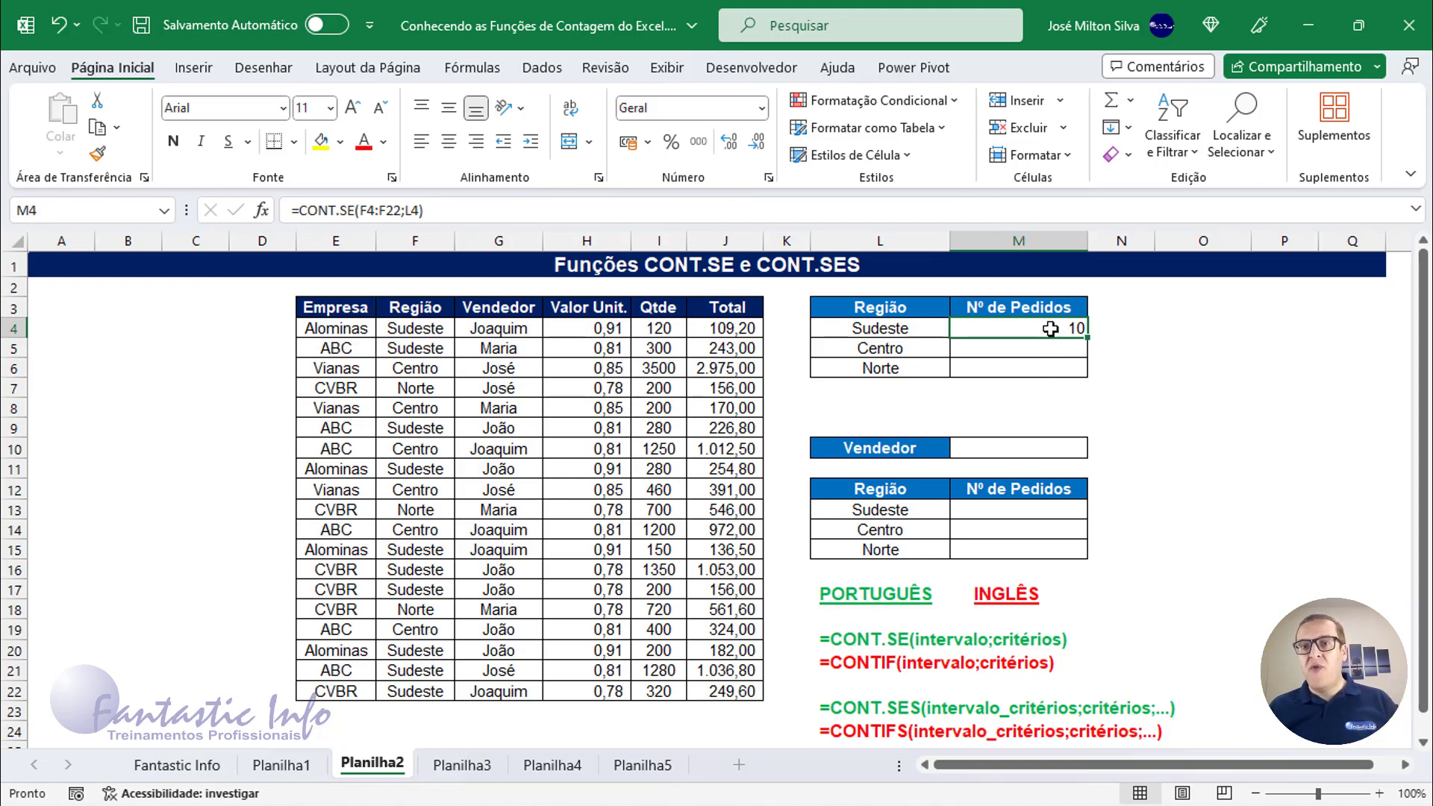
double_click(1050, 328)
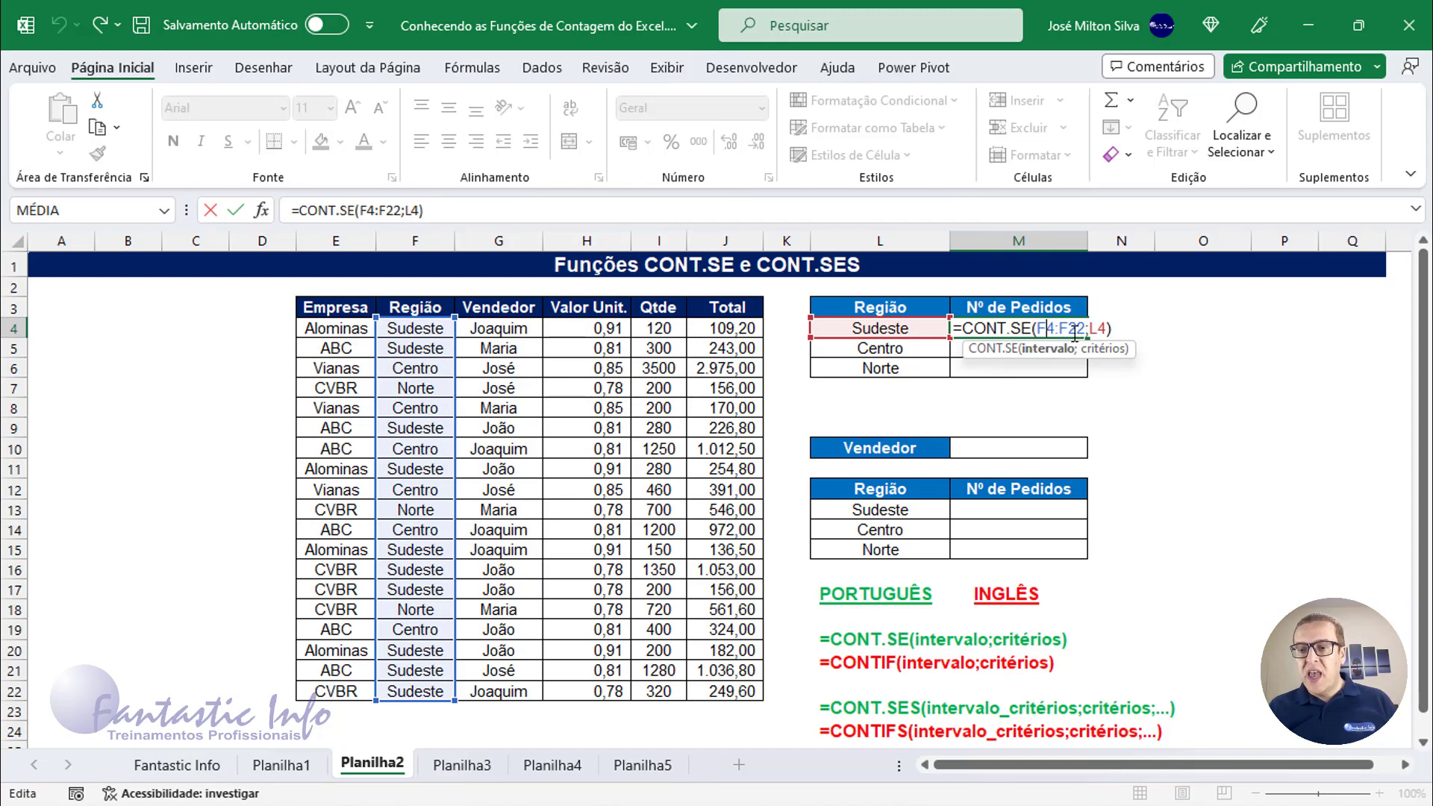
left_click_drag(1041, 328, 1071, 329)
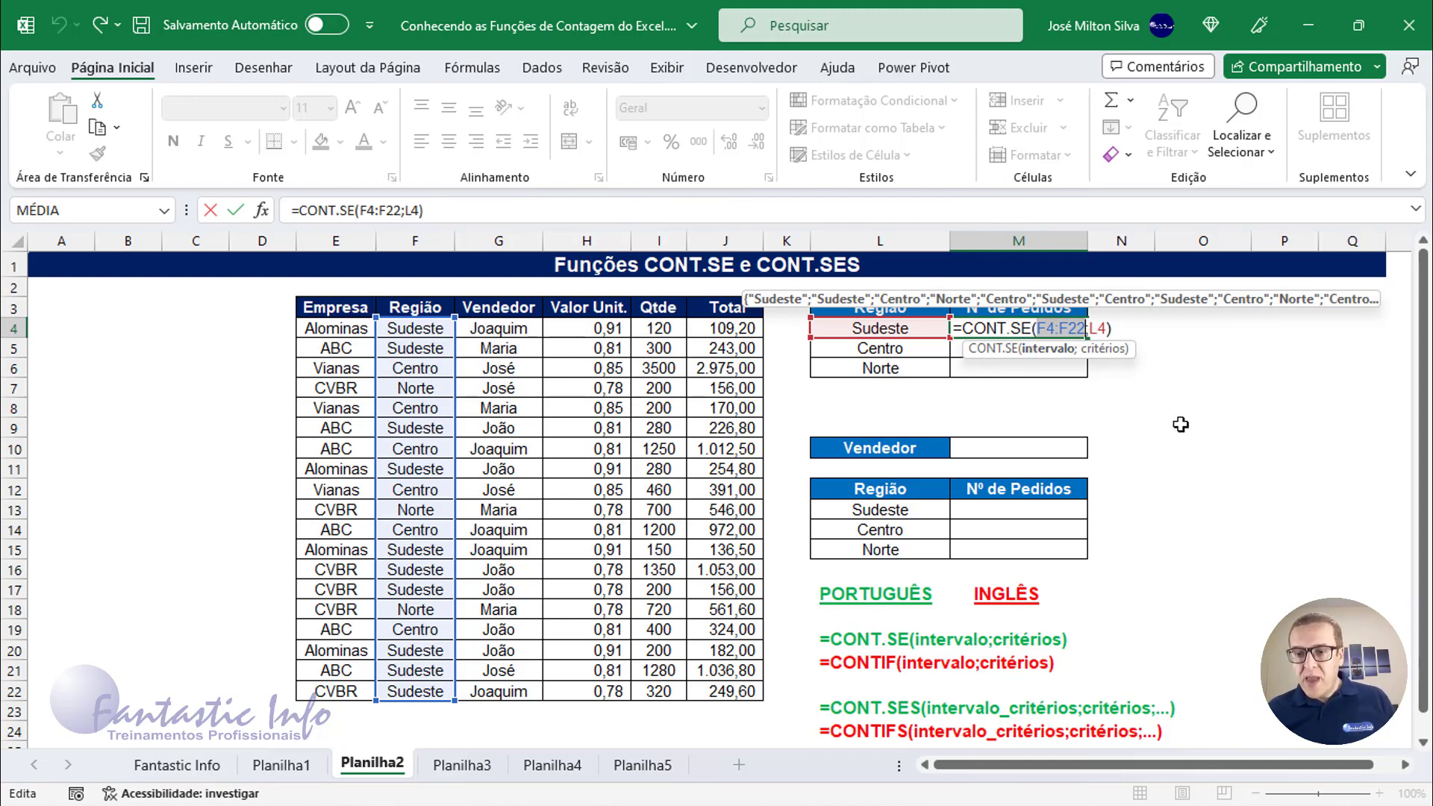
left_click(1042, 326)
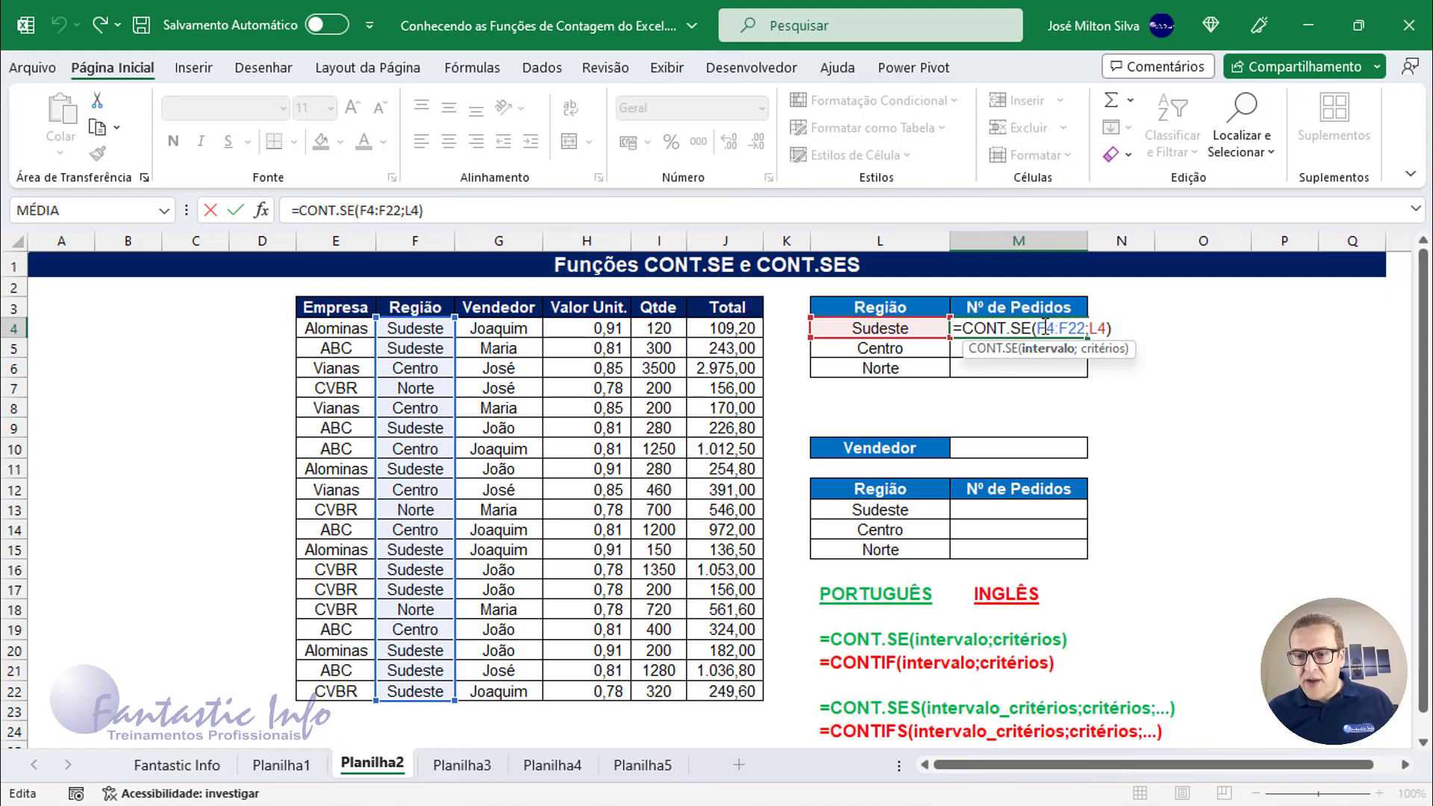
left_click_drag(1043, 327, 1083, 328)
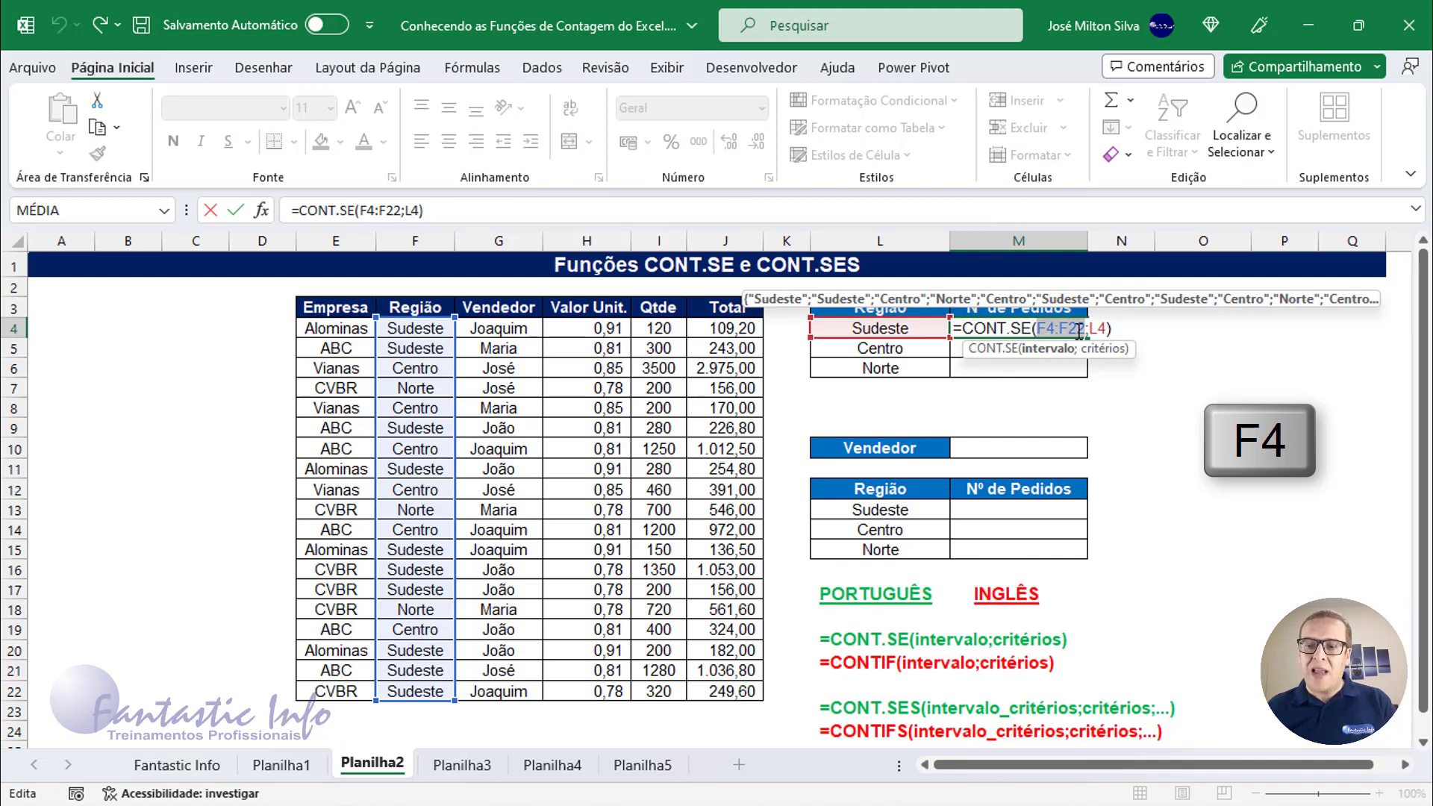
key("F4")
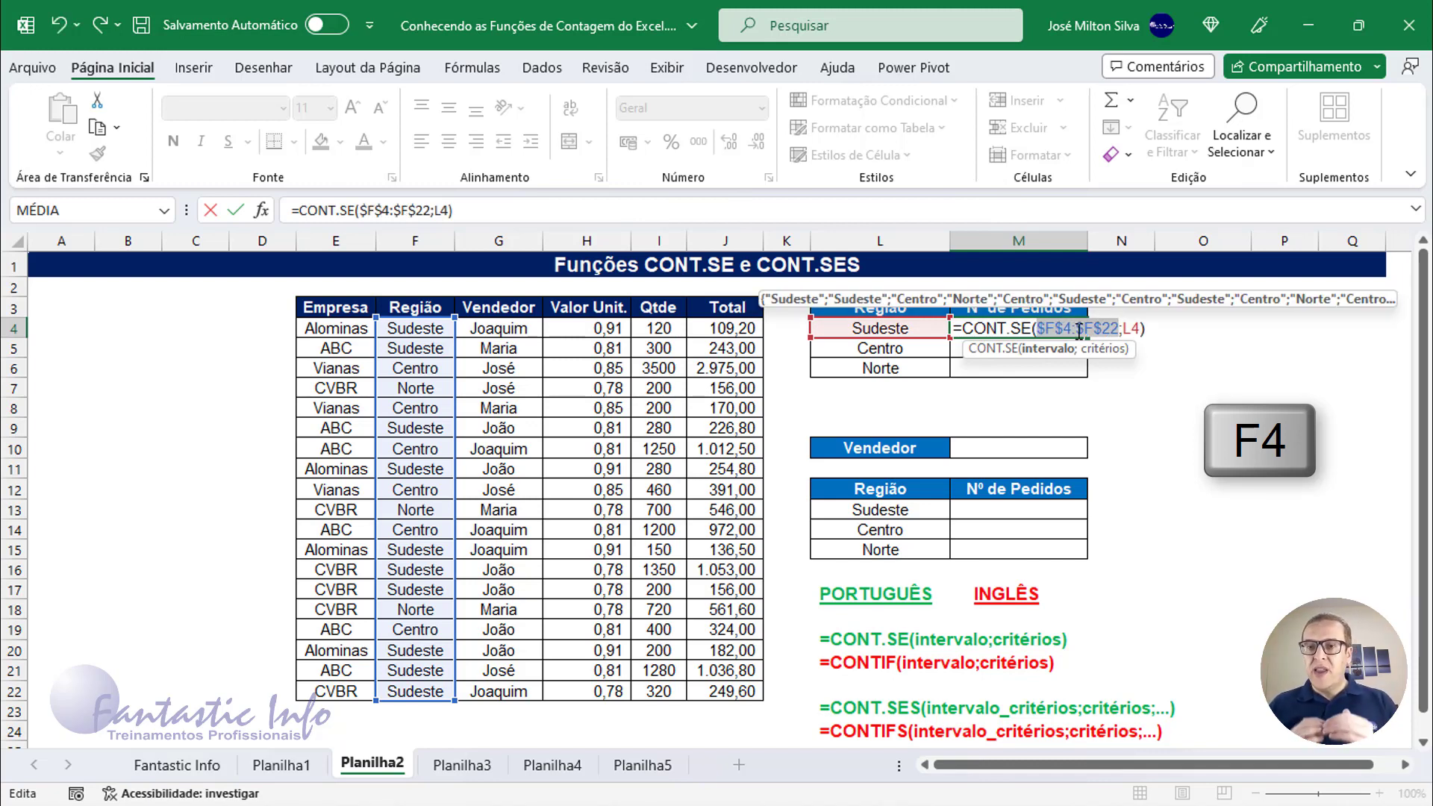
key("ctrl+Return")
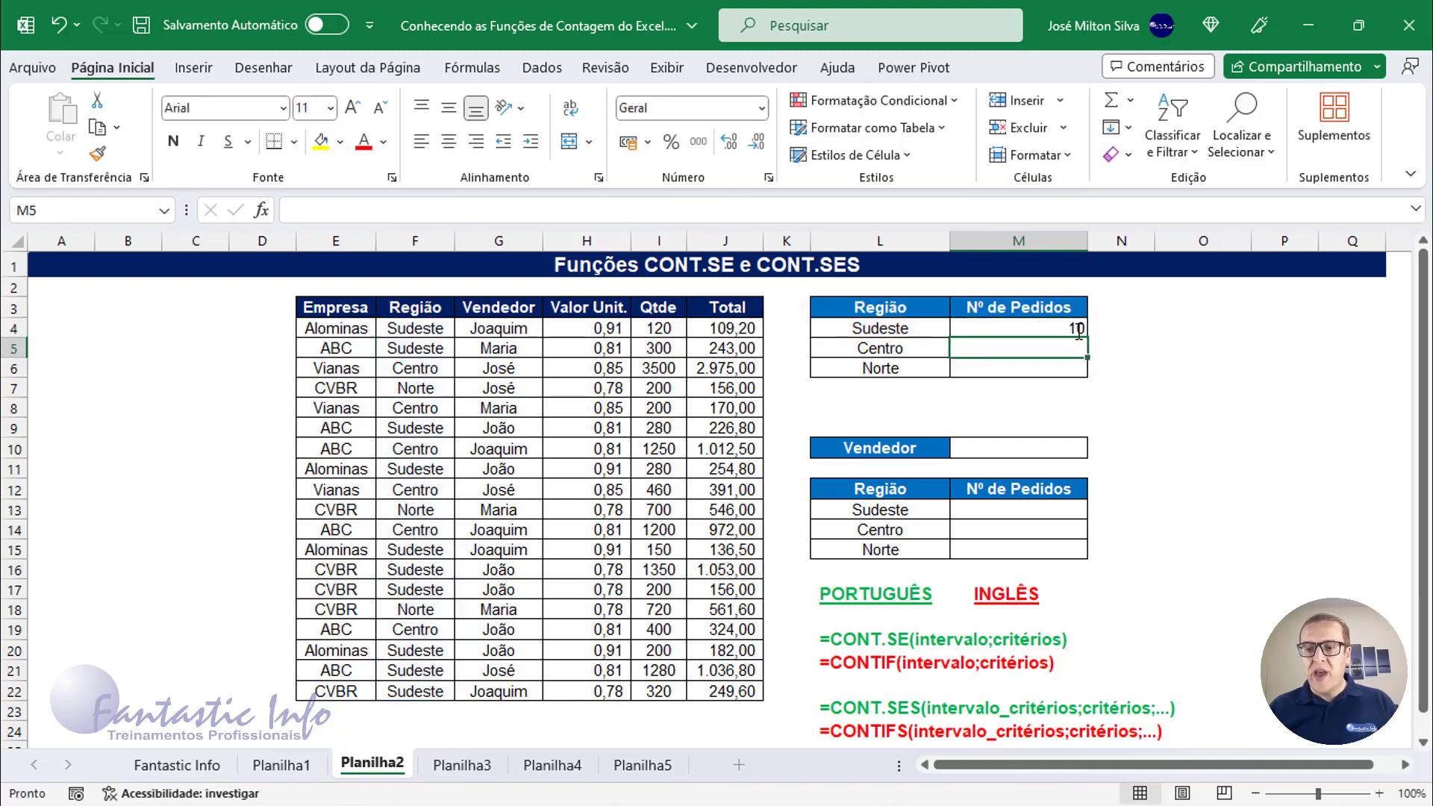
left_click_drag(1088, 338, 1087, 380)
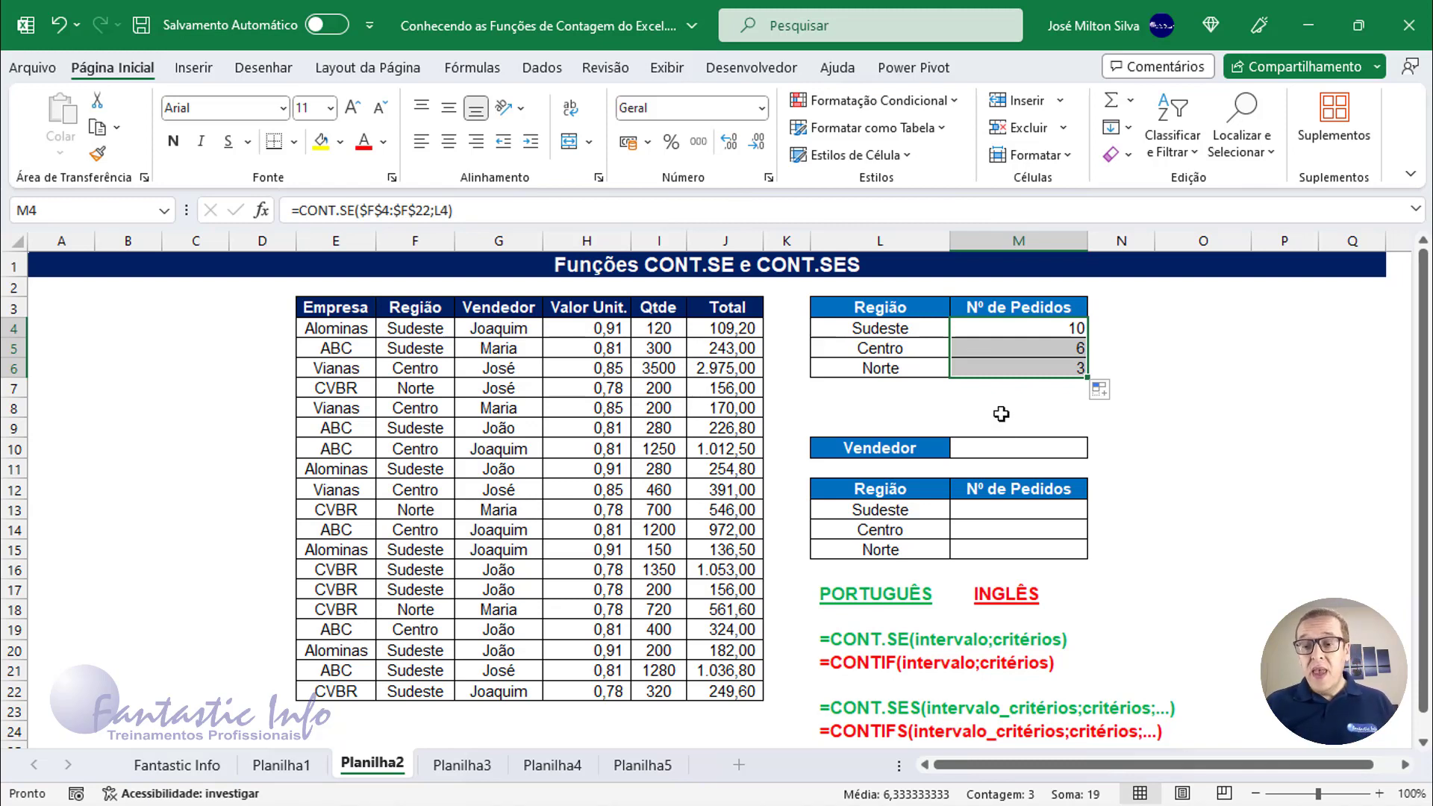
Step: Enter the salesperson's first name in the Vendedor cell M10
left_click(1019, 448)
left_click(1028, 496)
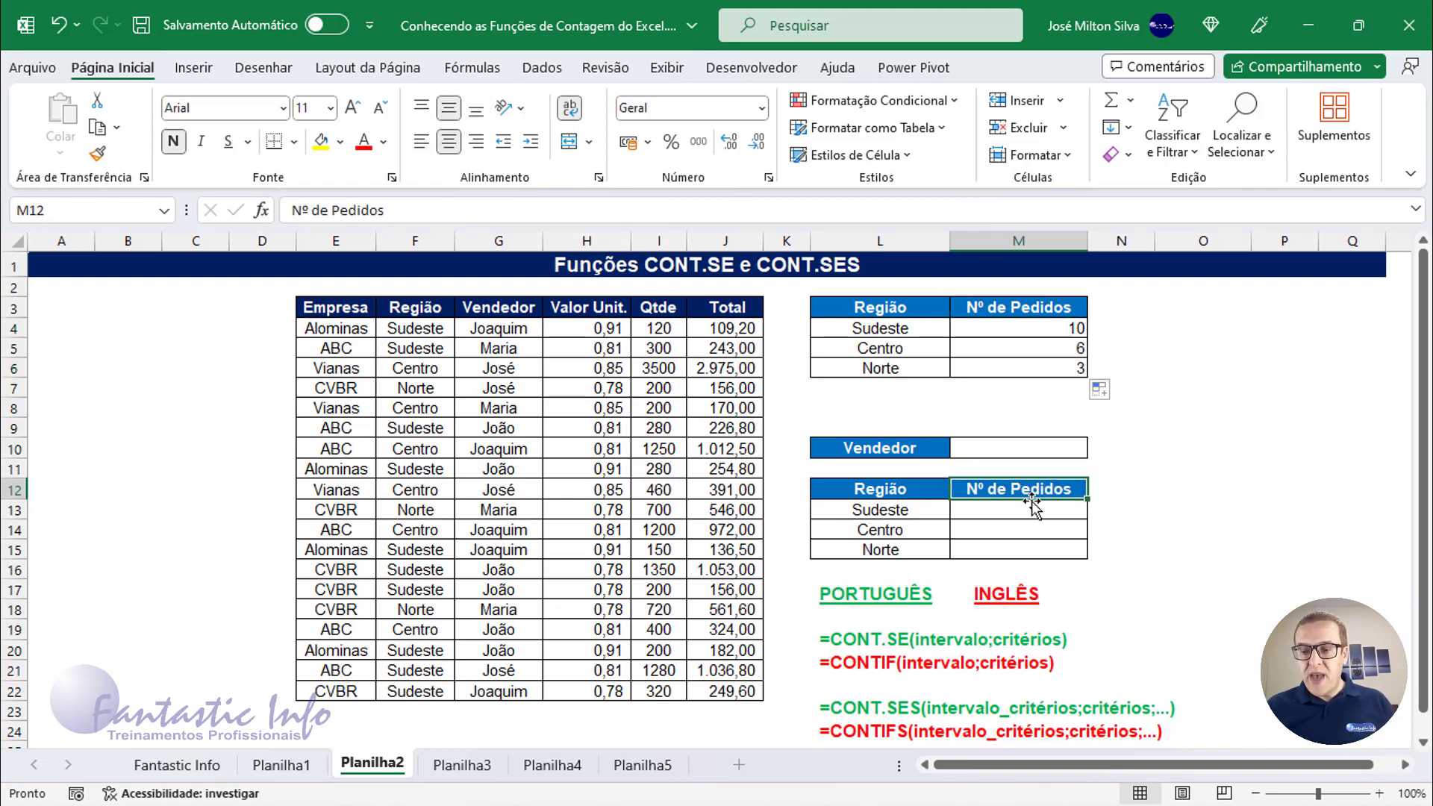
key("Return")
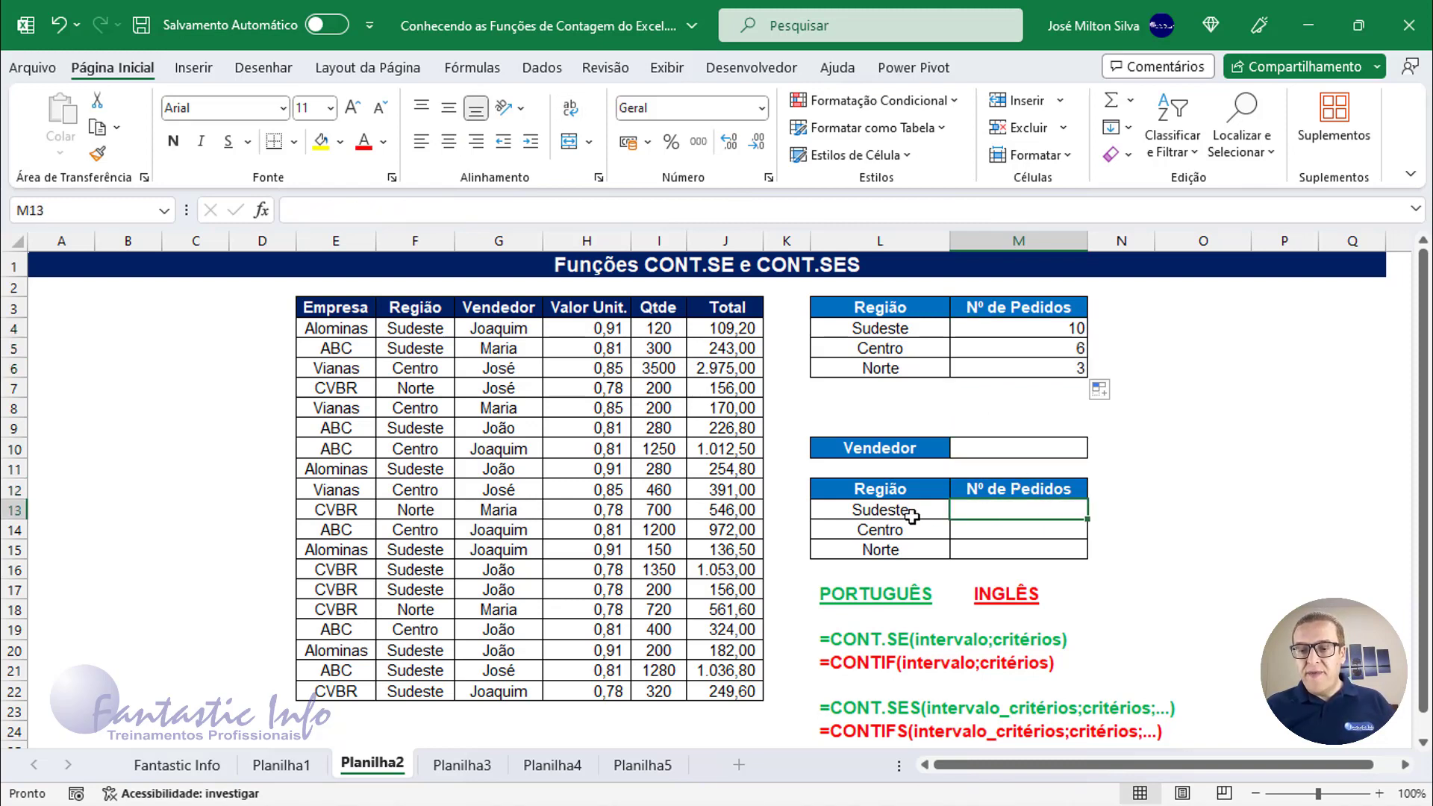
left_click(1007, 451)
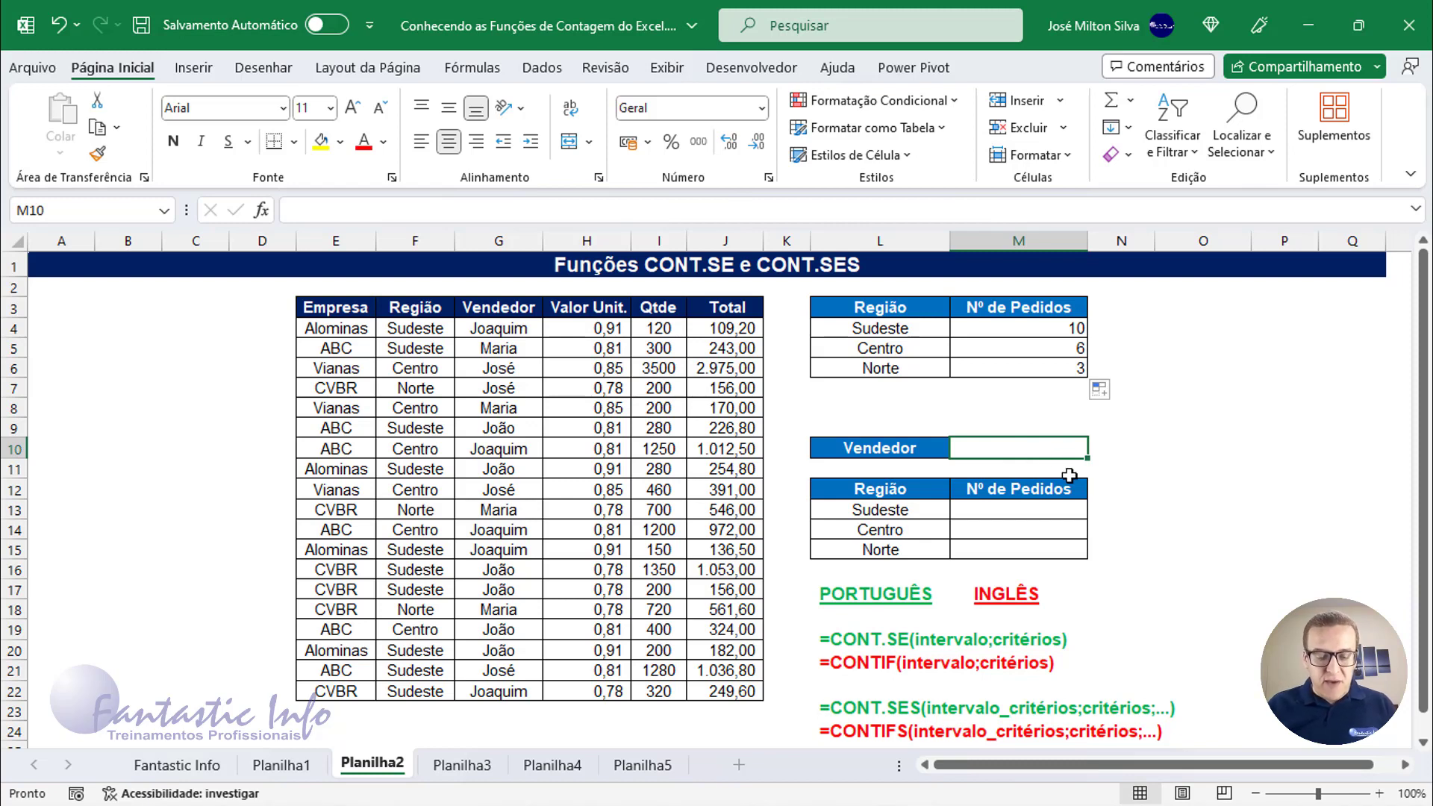
type("Maria")
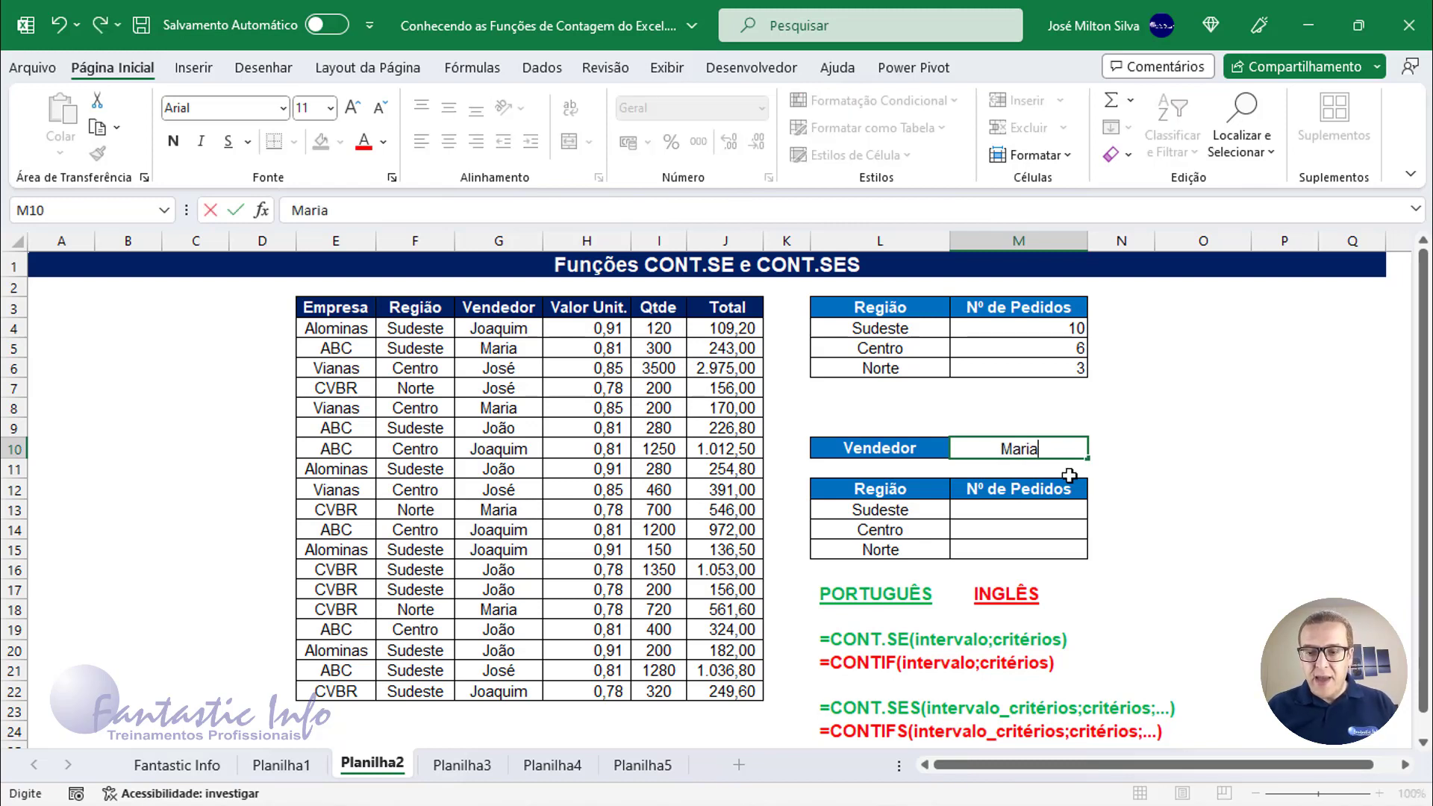
key("Return")
Step: Start a CONT.SES formula in M13 with the absolute Região range $F$4:$F$22 and L13 as the first criterion
left_click(1036, 512)
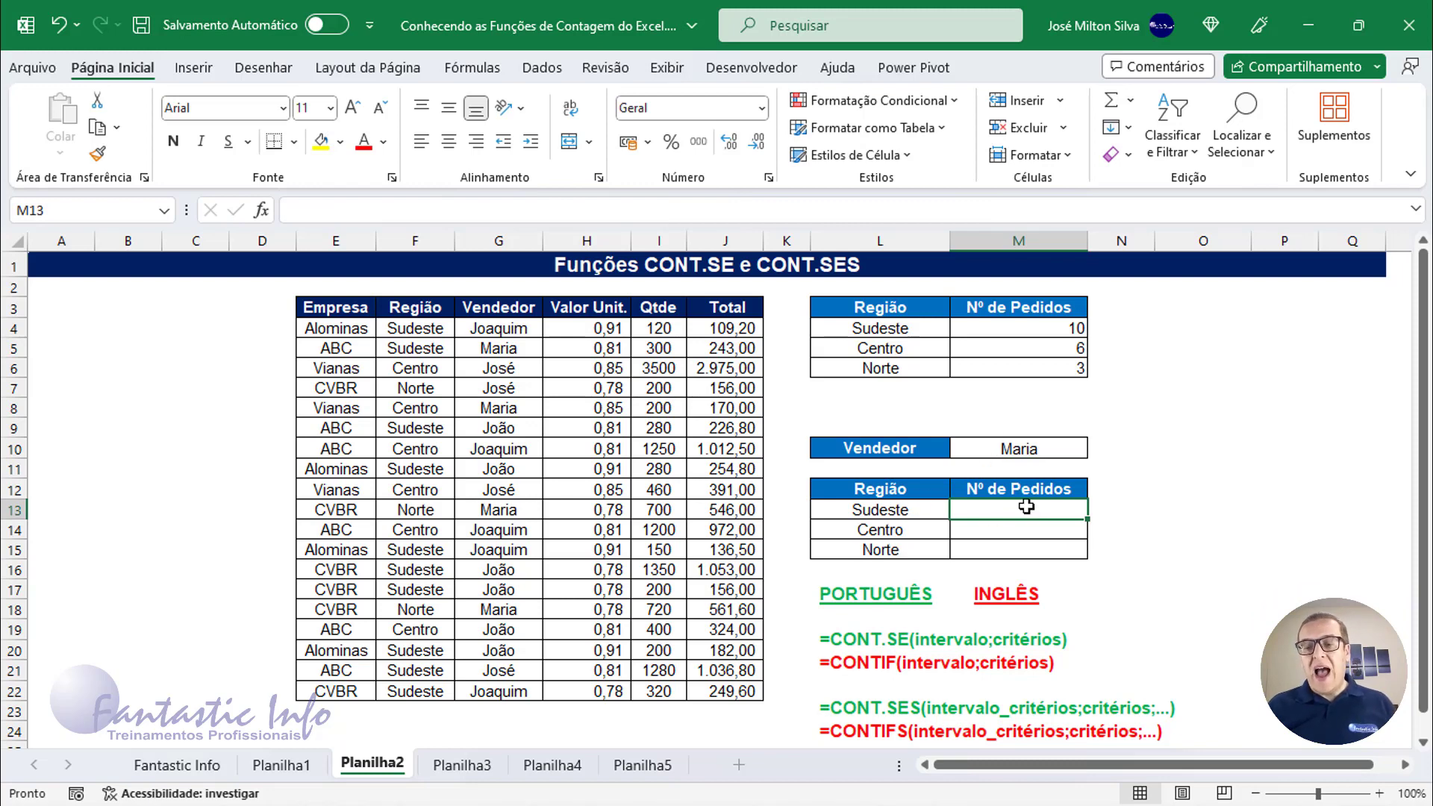
type("=")
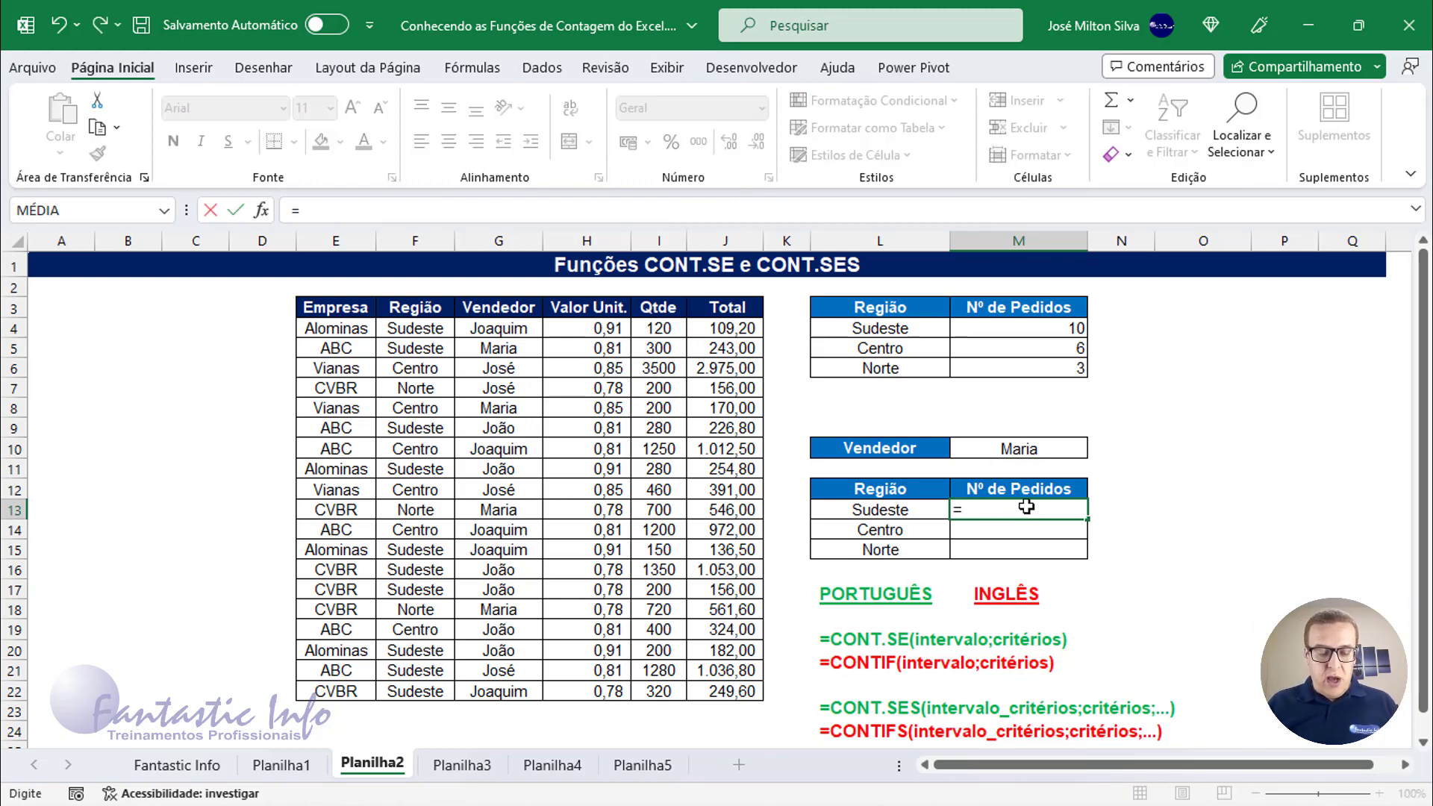
type("cont")
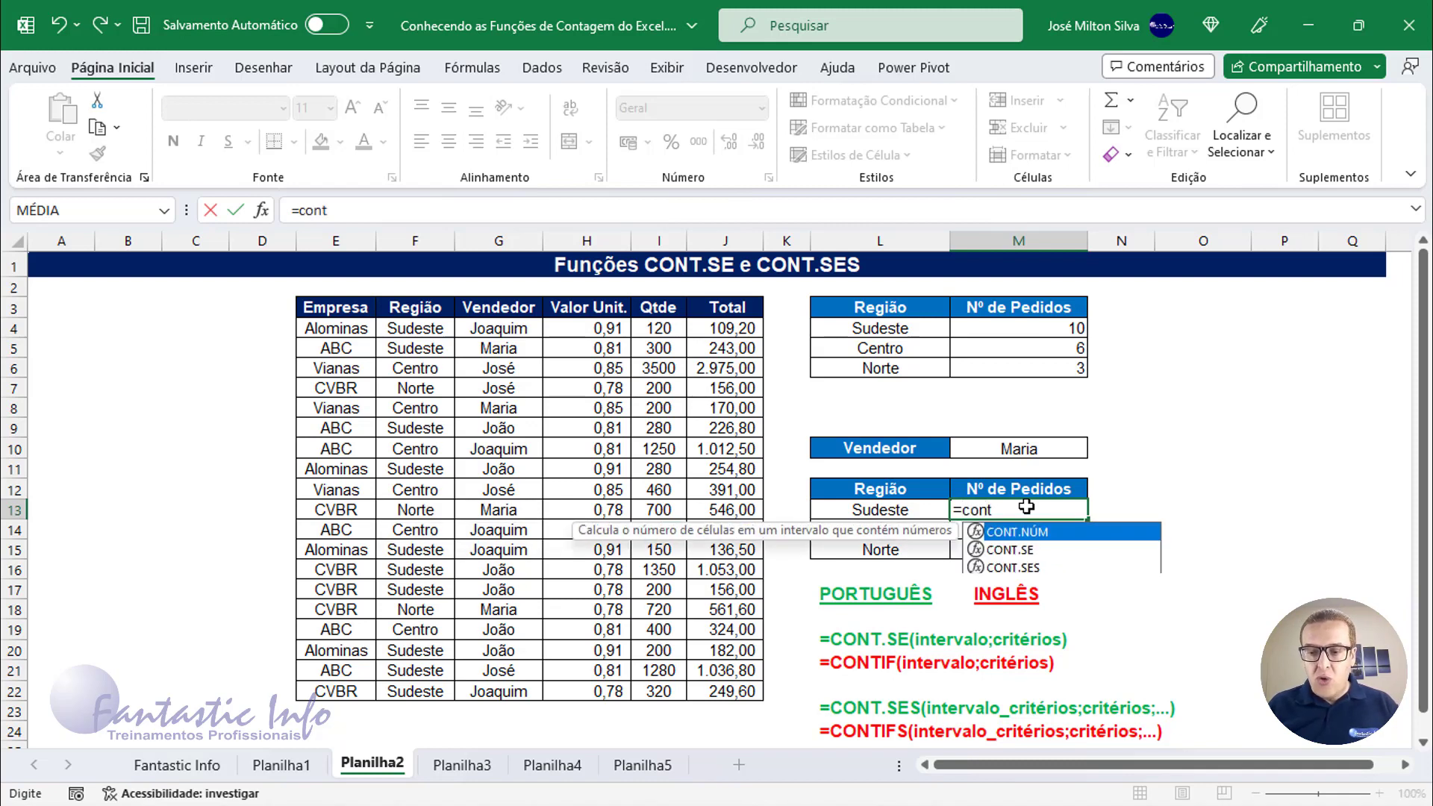
type(".ses")
key("Tab")
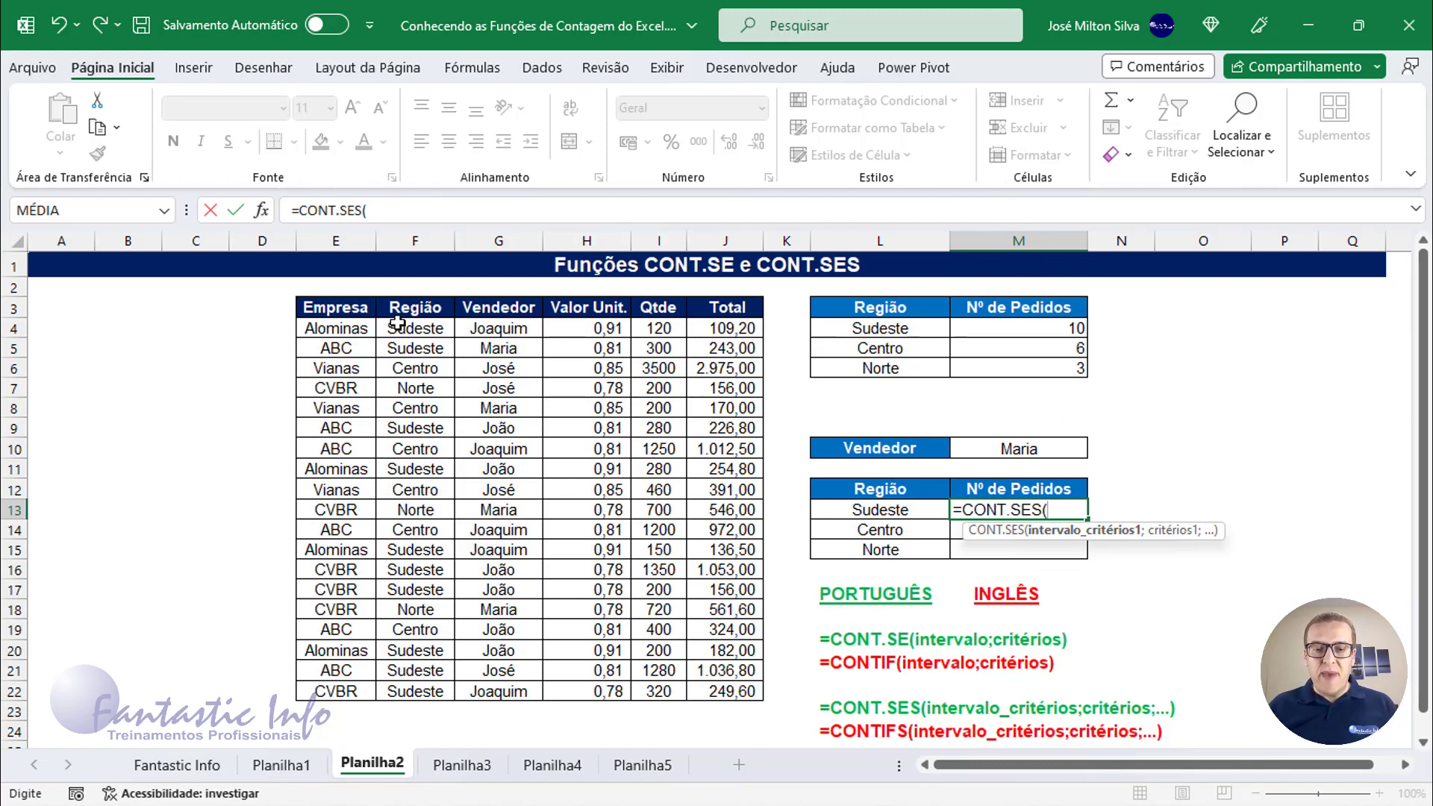
left_click_drag(415, 328, 424, 692)
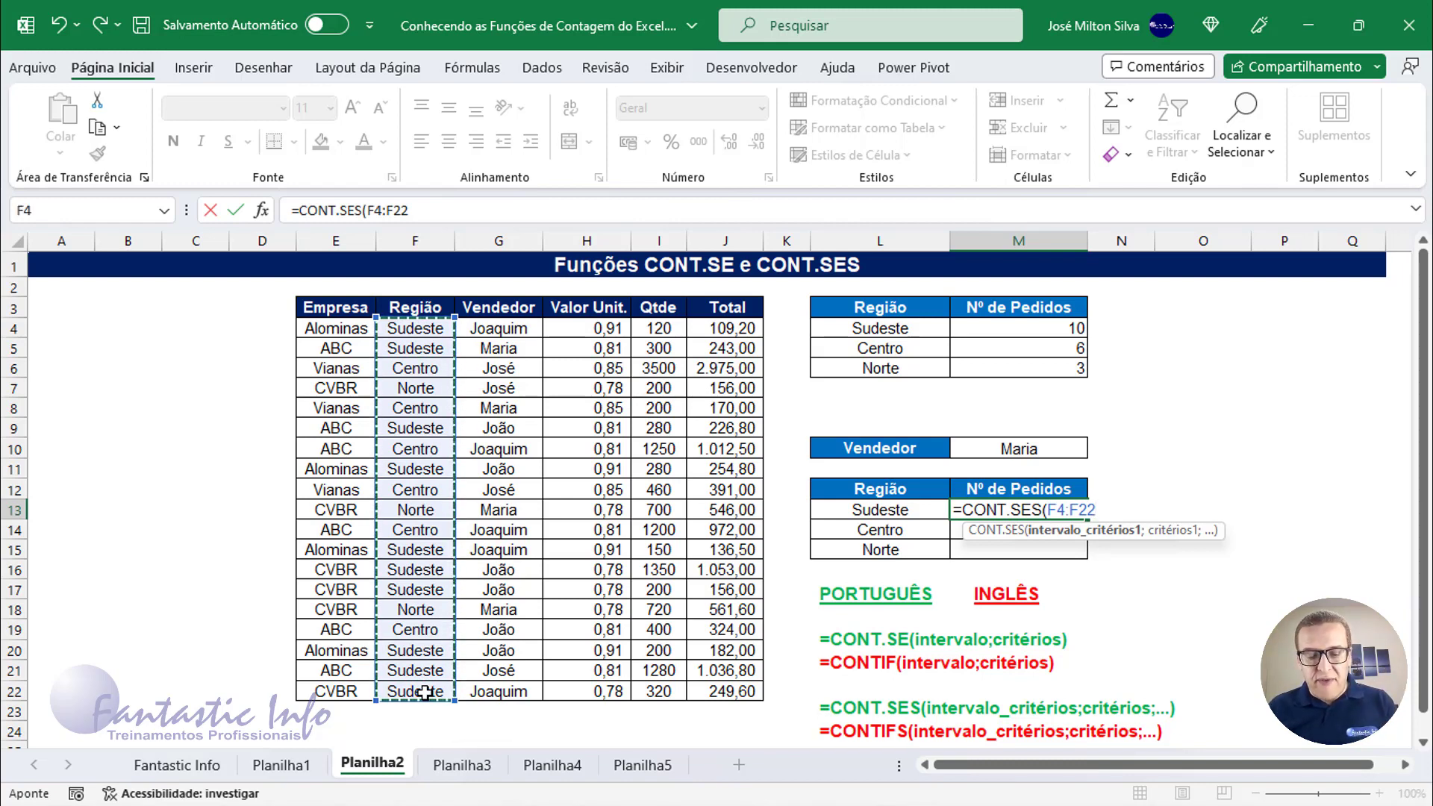
key("F4")
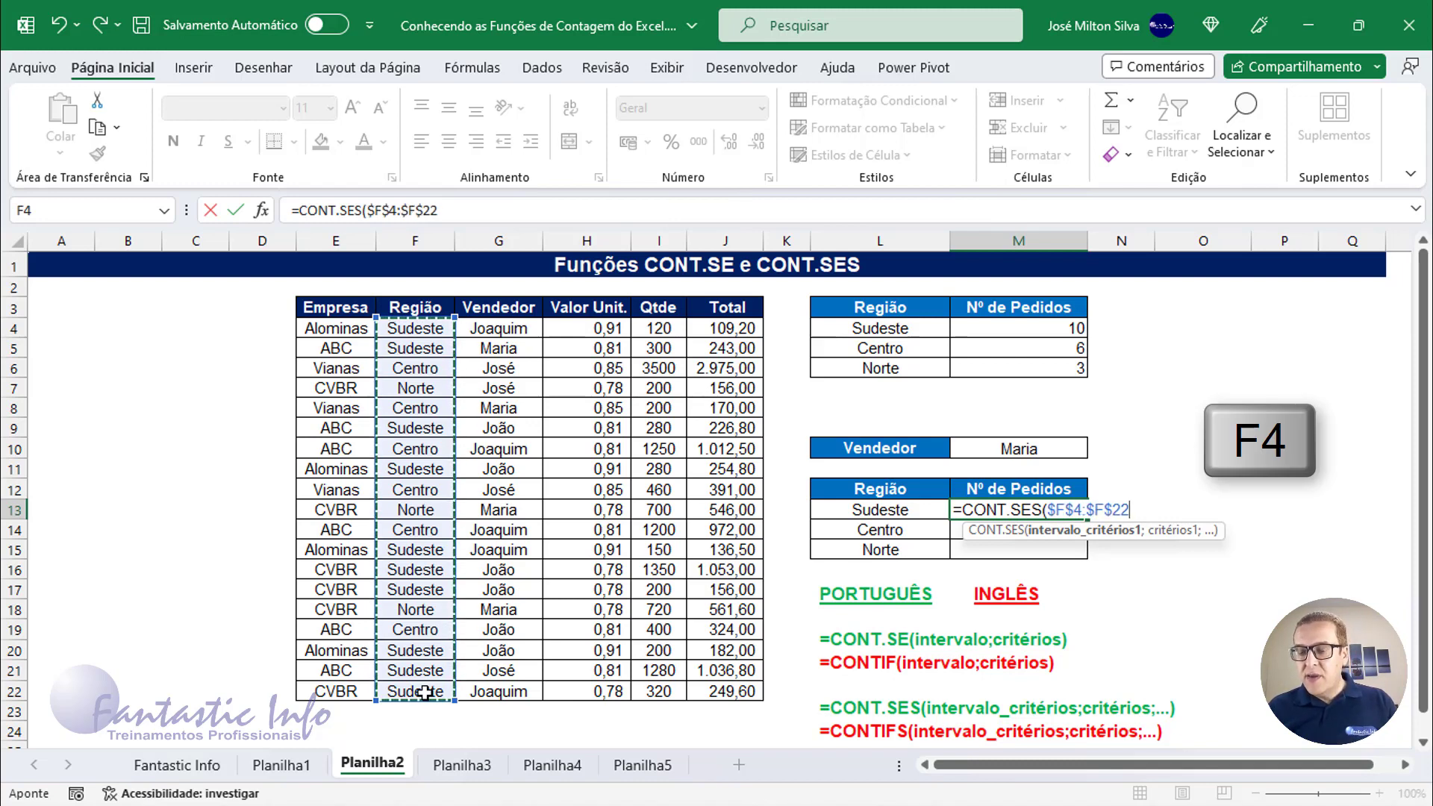
type(";")
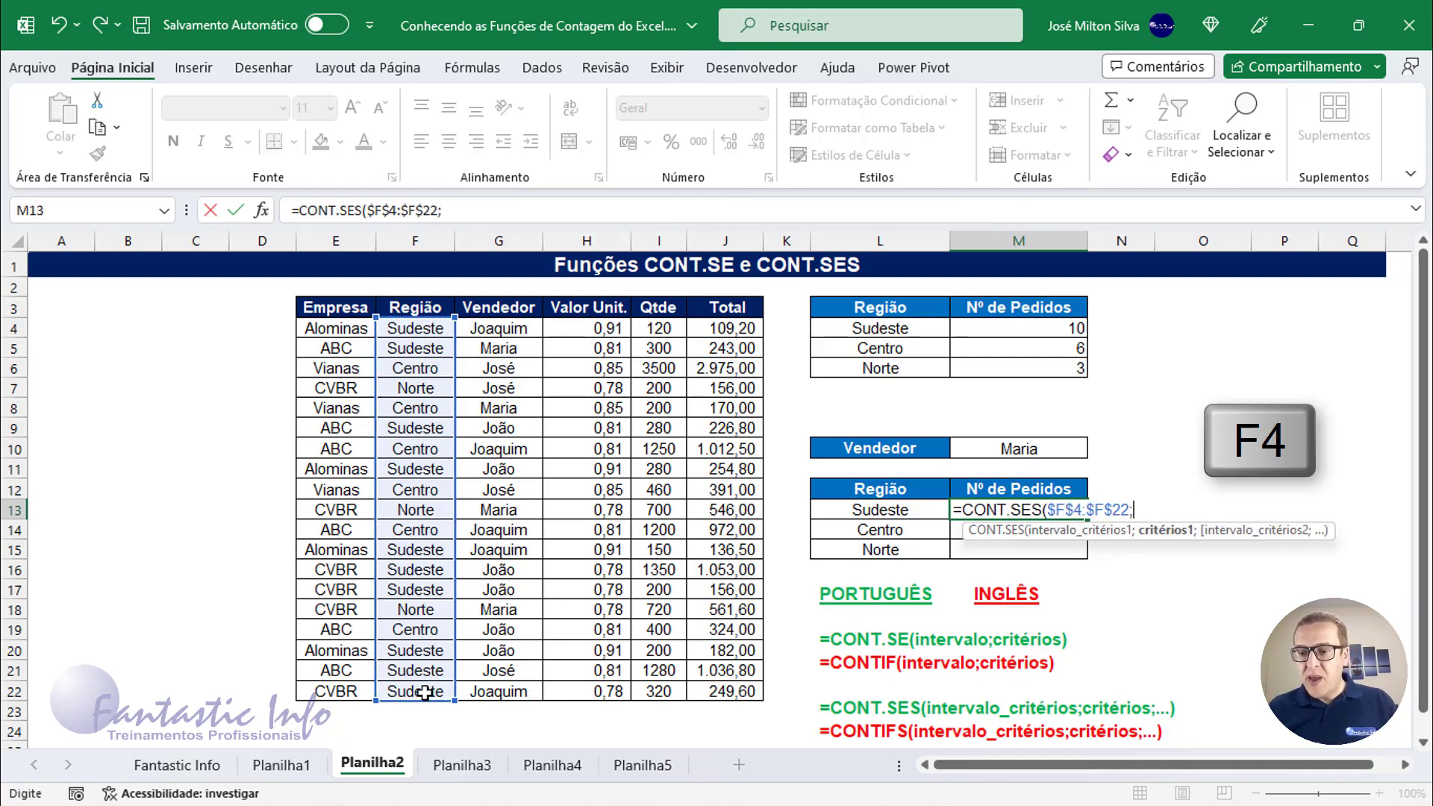
left_click(871, 510)
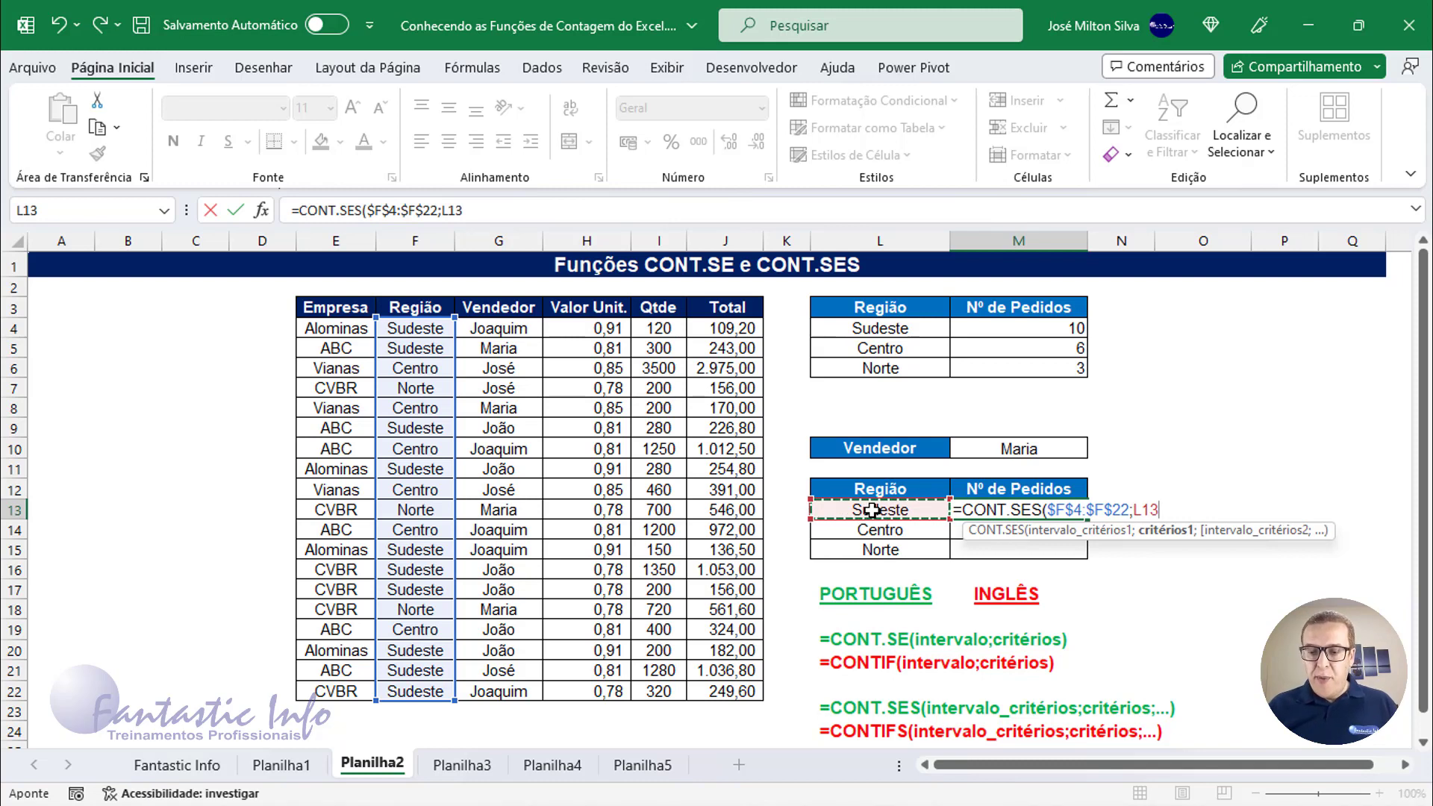
Step: Complete M13's CONT.SES formula with the Vendedor range $G$4:$G$22 and the absolute criterion $M$10
type(";")
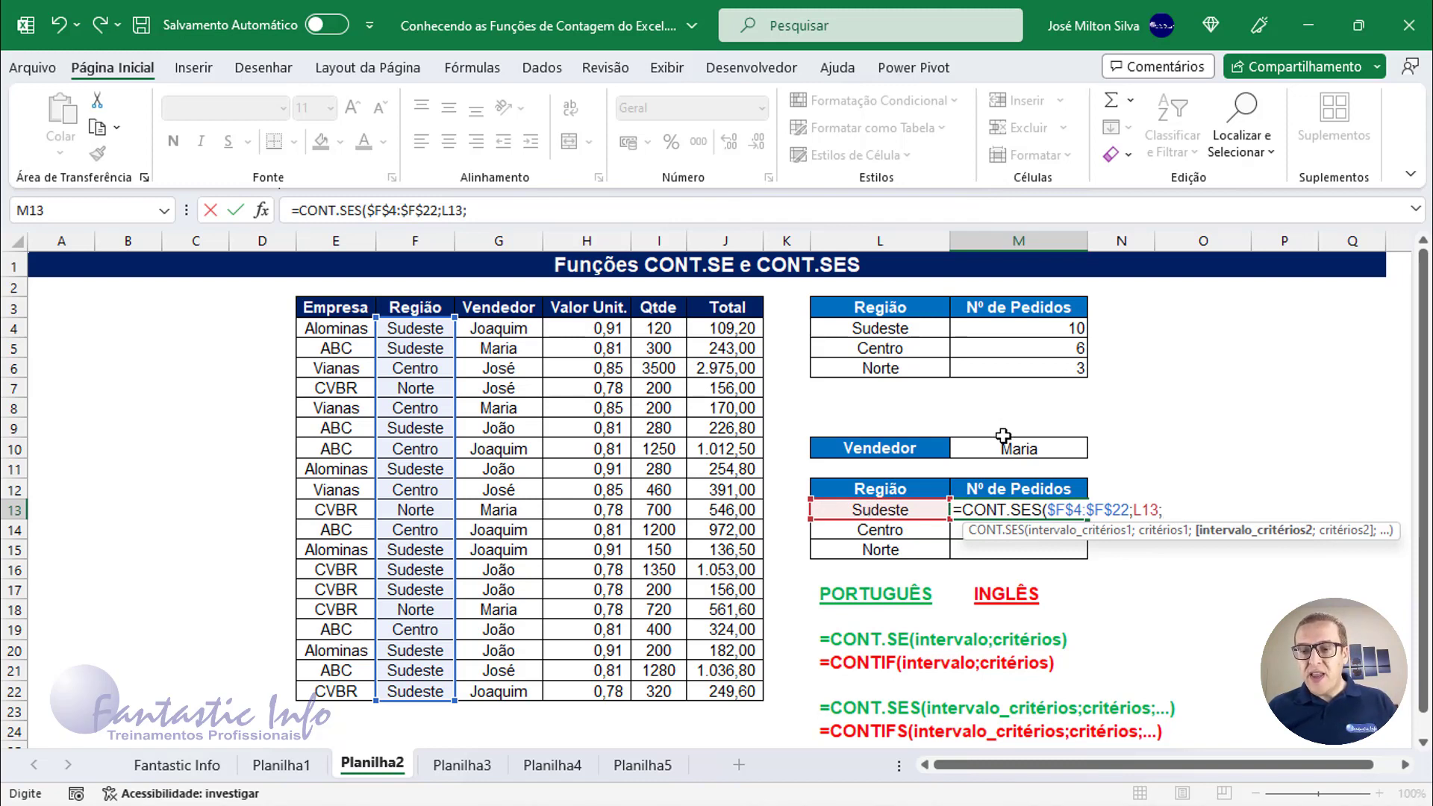
left_click_drag(500, 329, 512, 683)
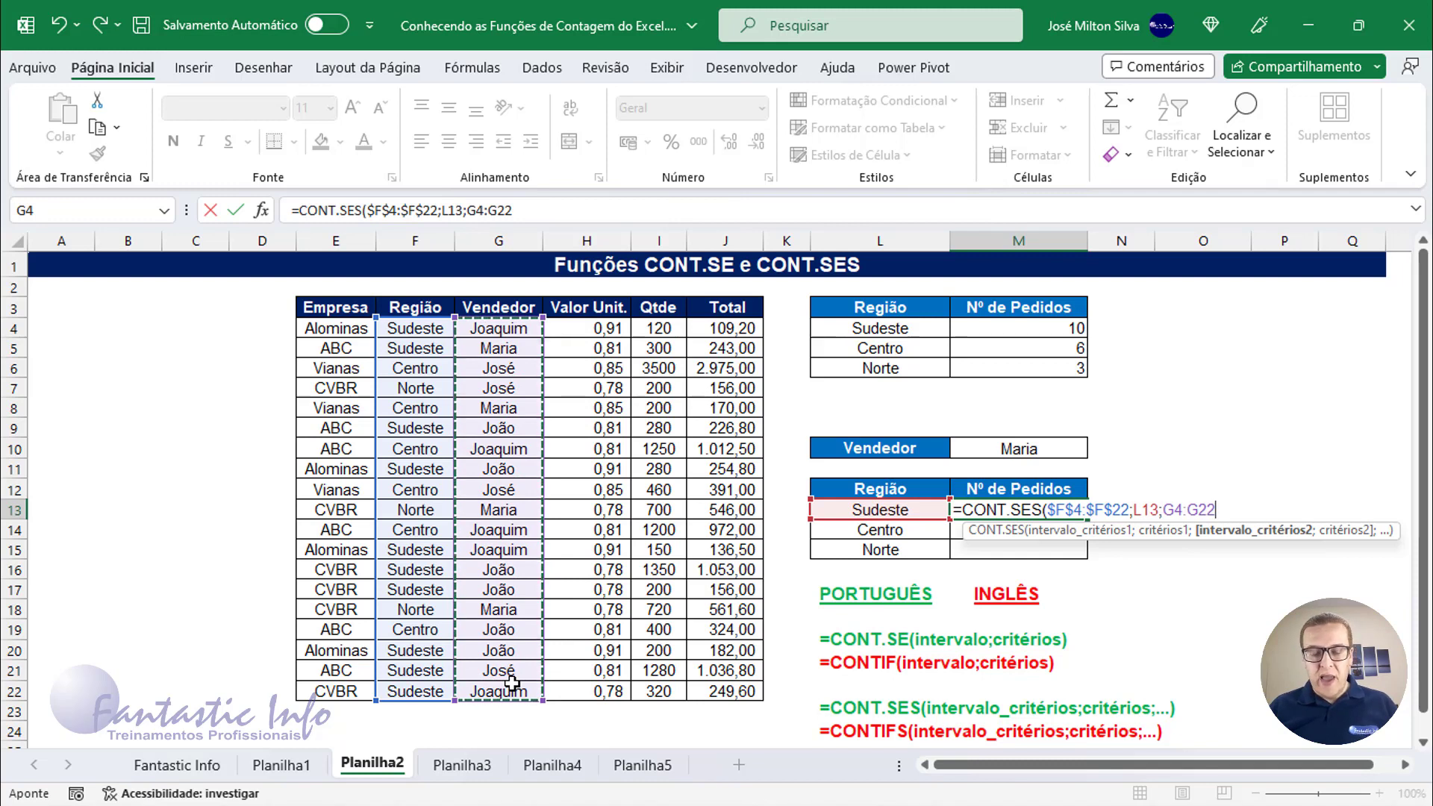
key("F4")
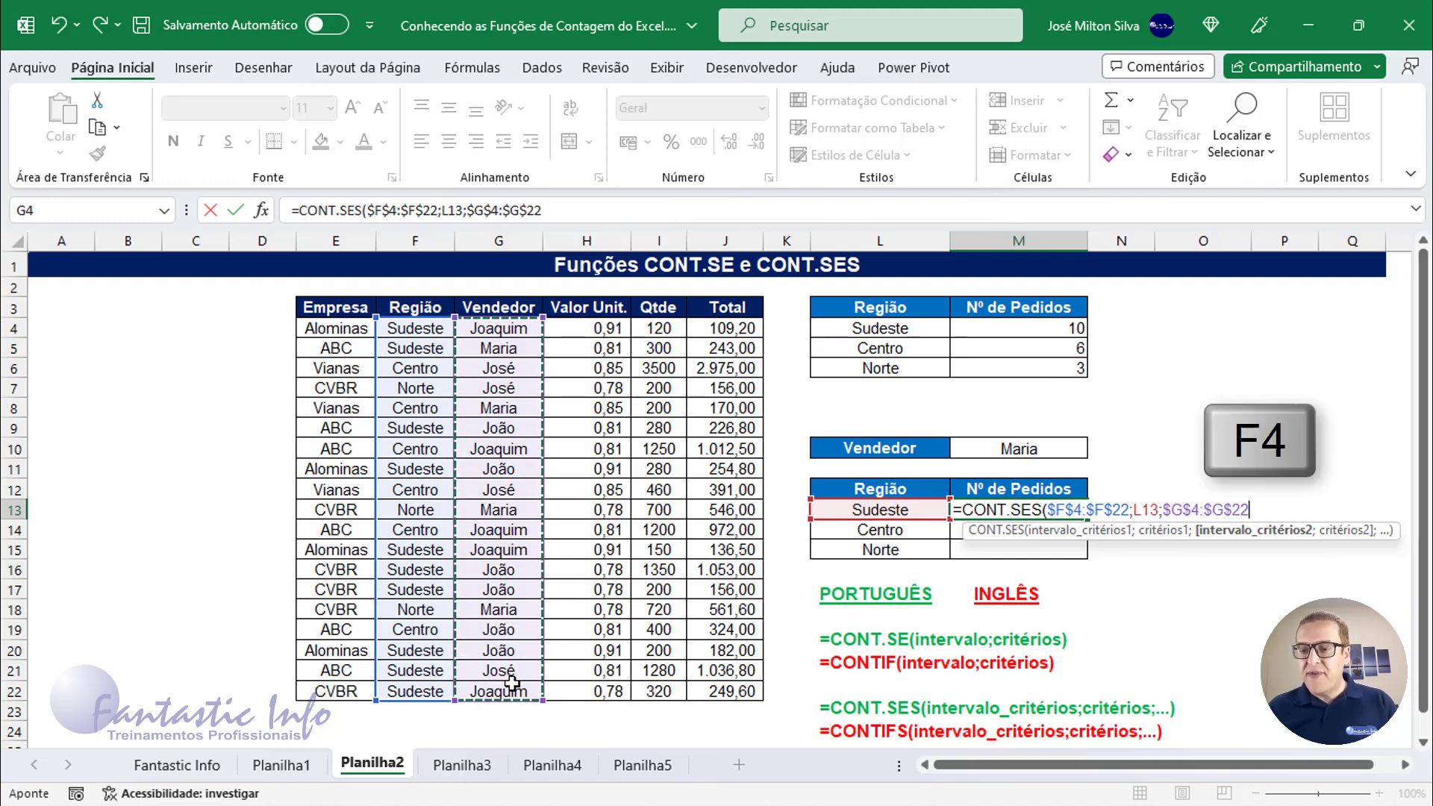
type(";")
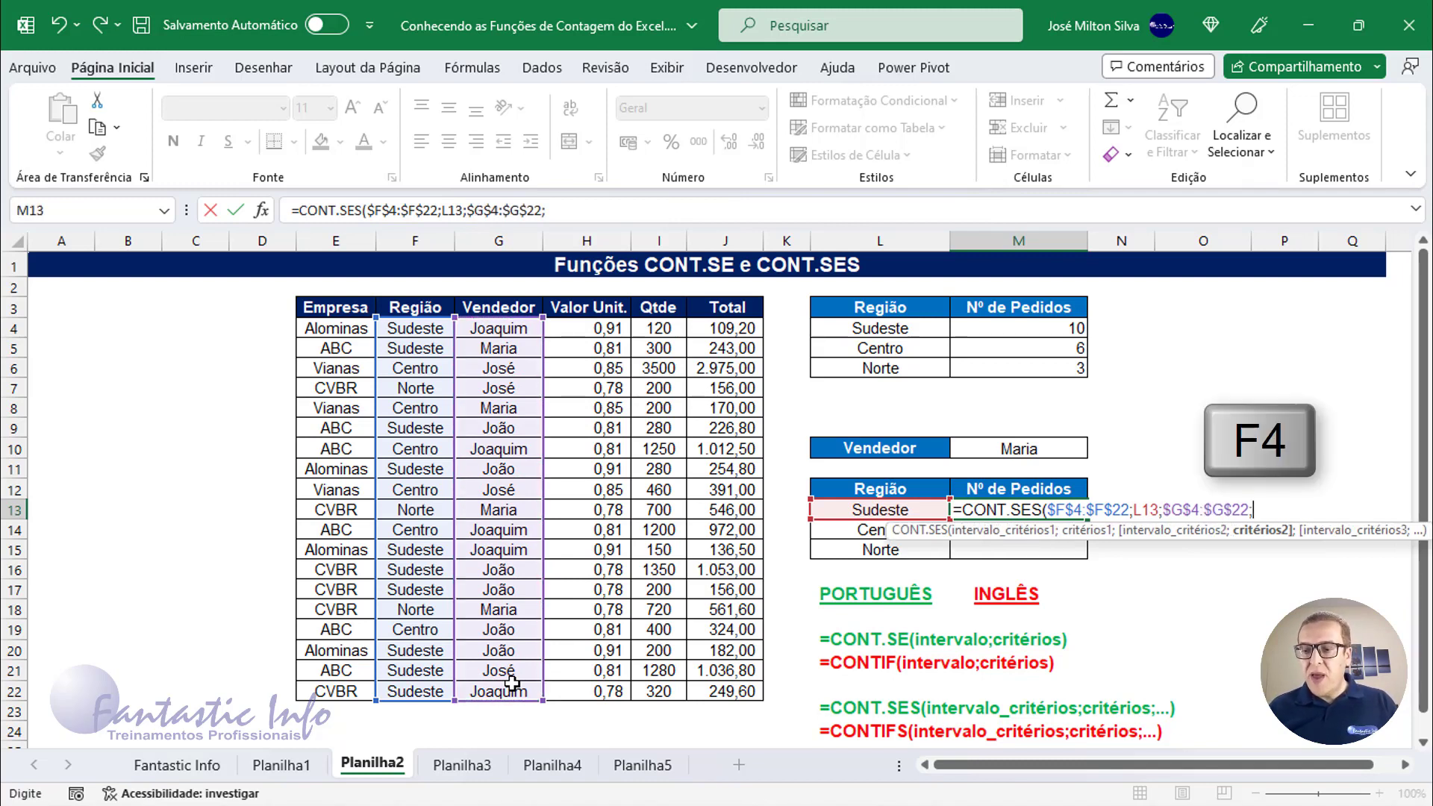
left_click(1026, 446)
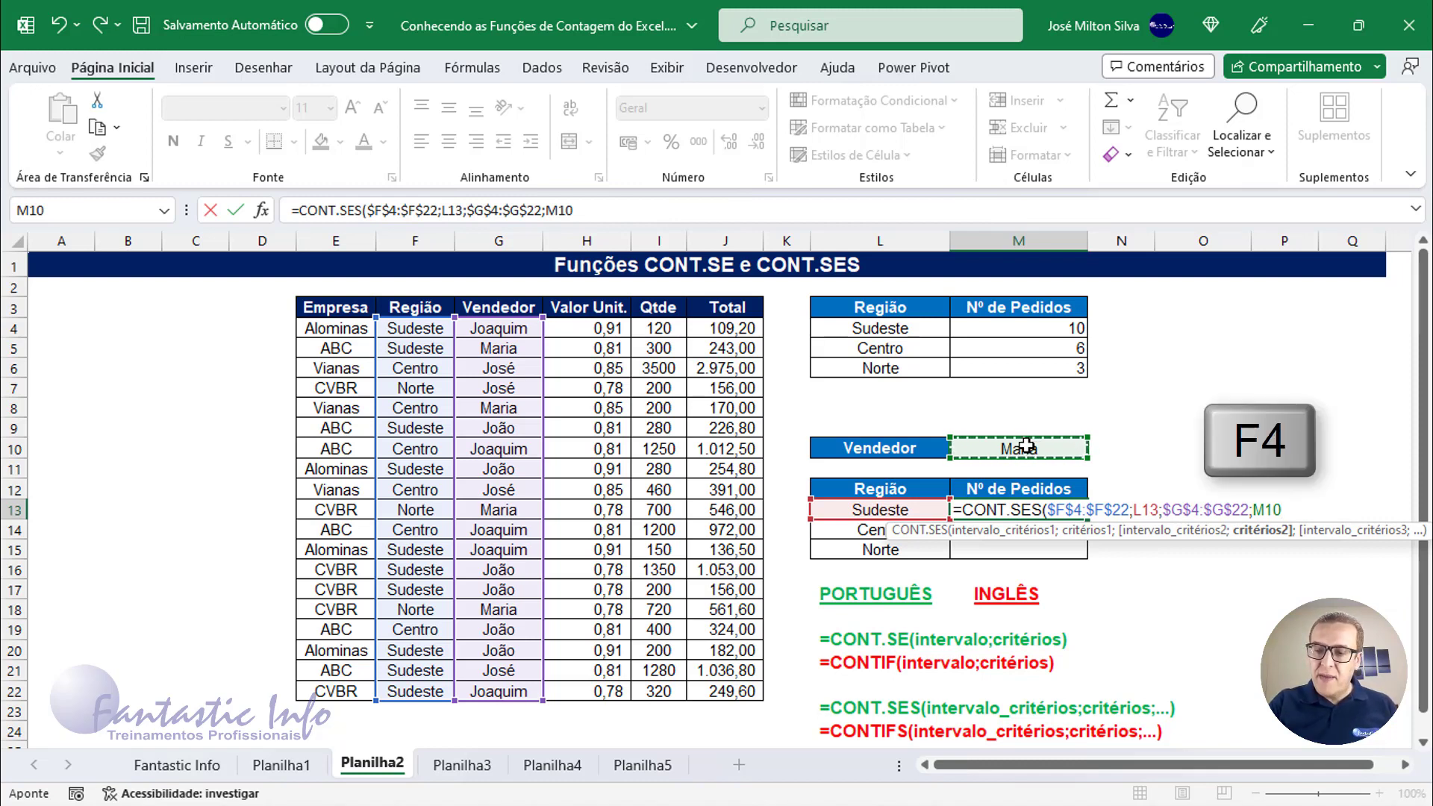
key("F4")
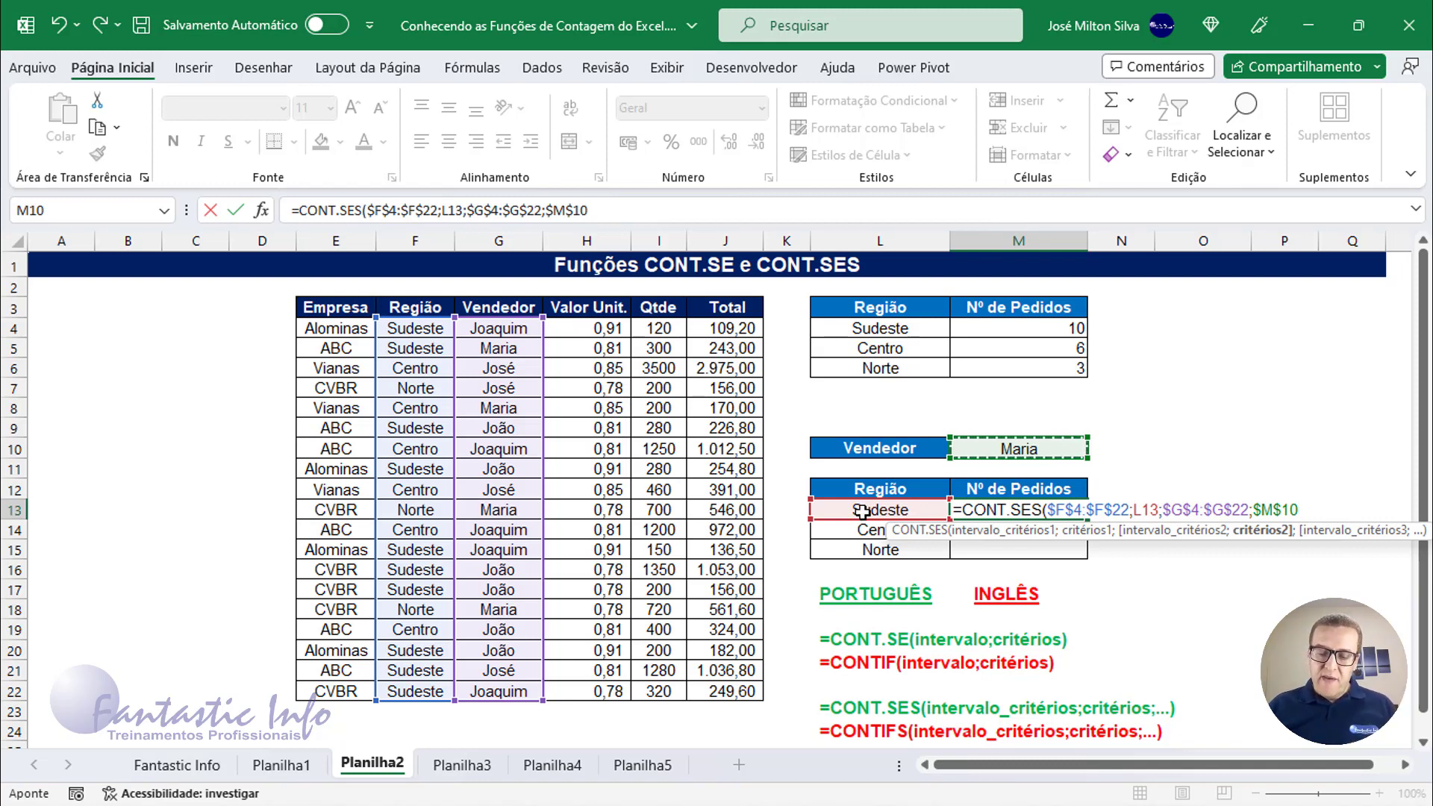
type(")")
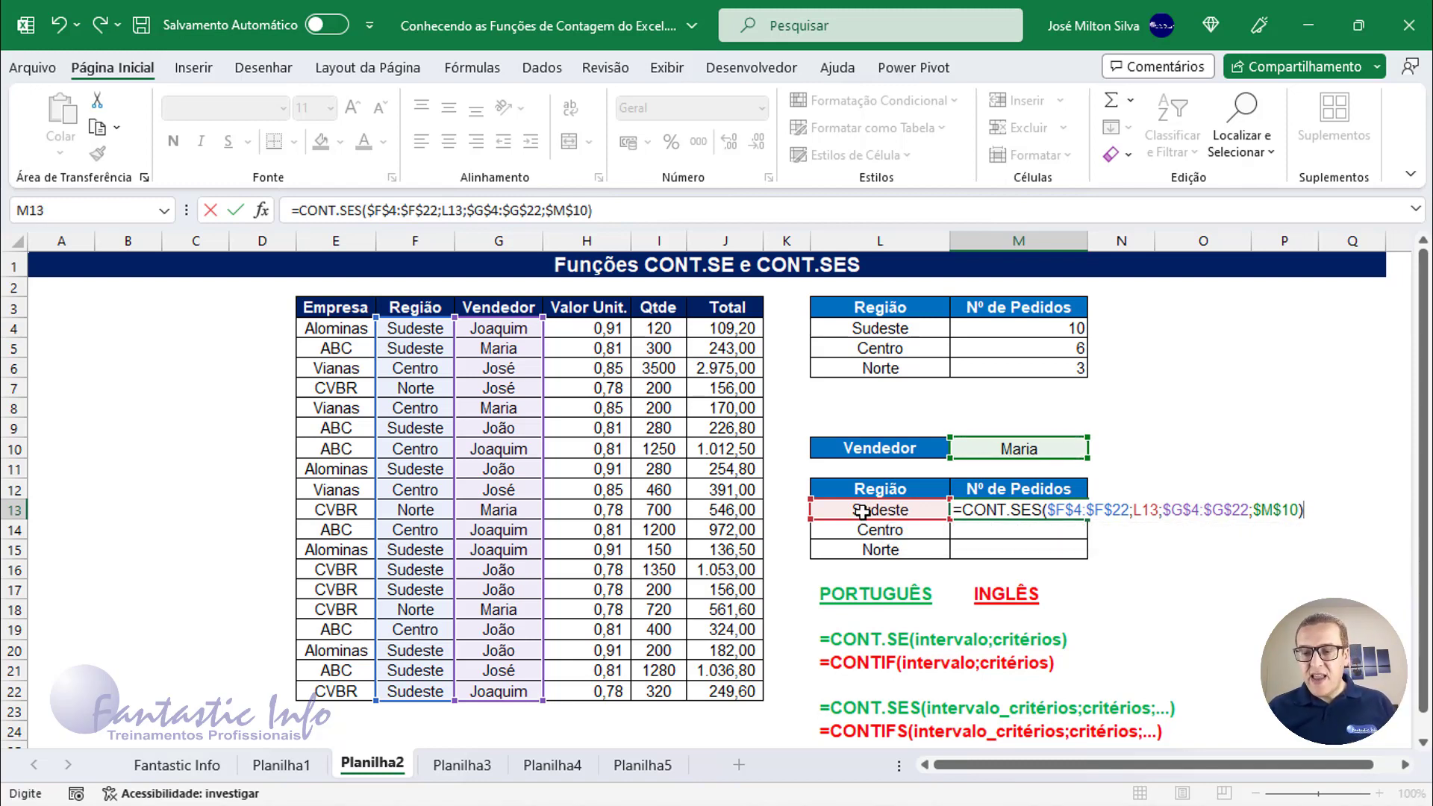
key("Return")
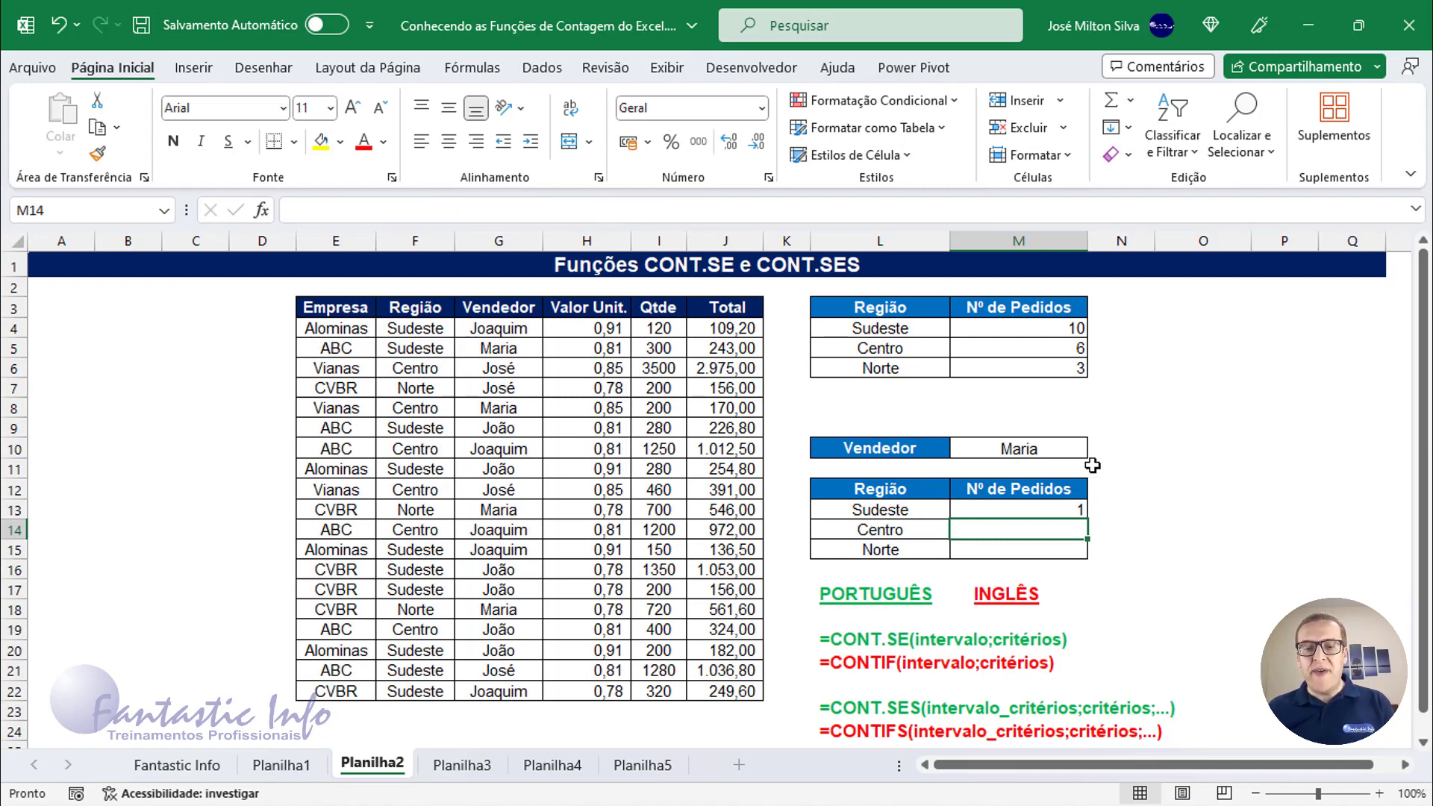
Step: Fill the CONT.SES formula from M13 down to M15 for the Centro and Norte regions
left_click(1068, 509)
left_click_drag(1087, 519, 1088, 557)
left_click(908, 534)
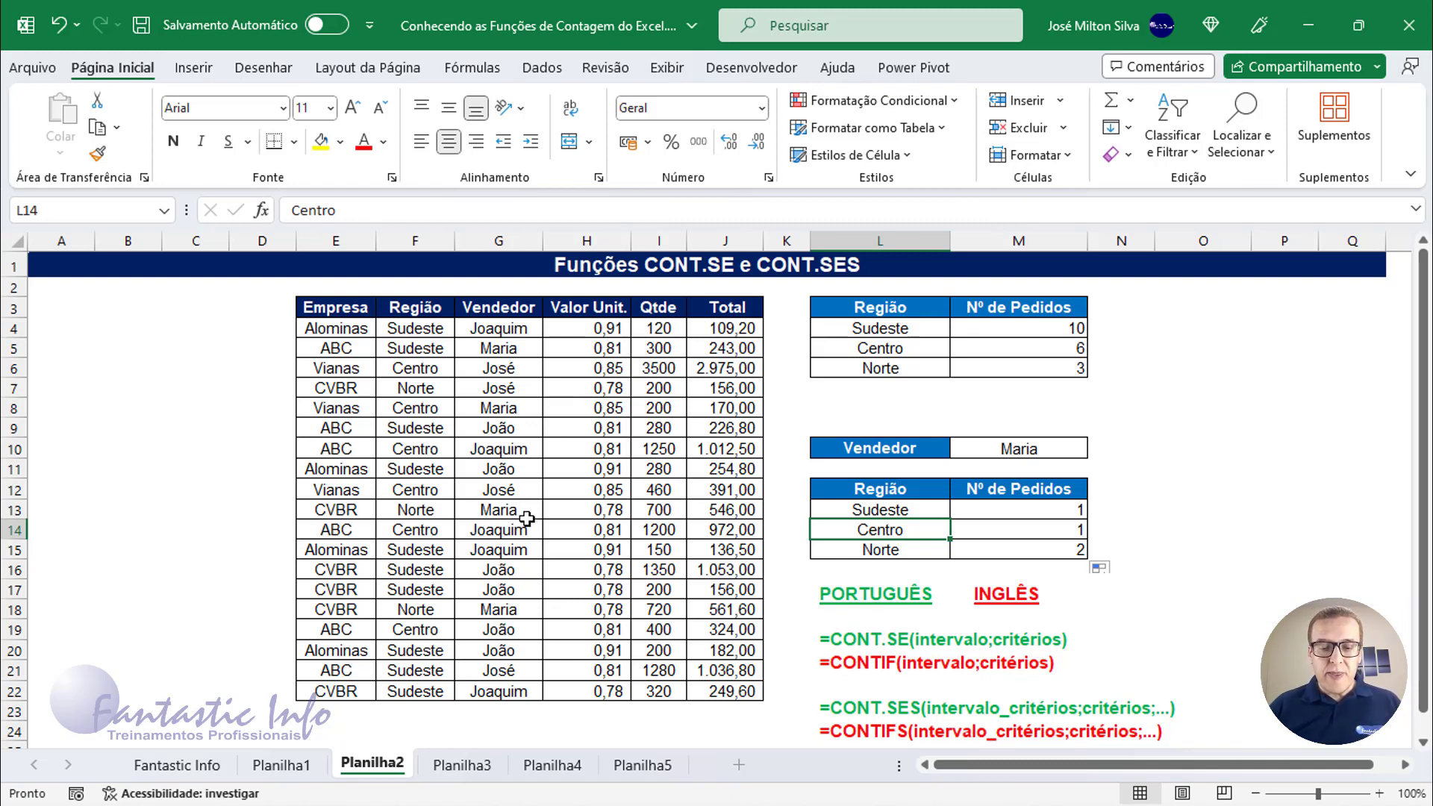
Step: Open the Planilha3 sheet and examine the Região and Vendedor criteria block L3:M4 above the Qtde Empresas cell
left_click(475, 763)
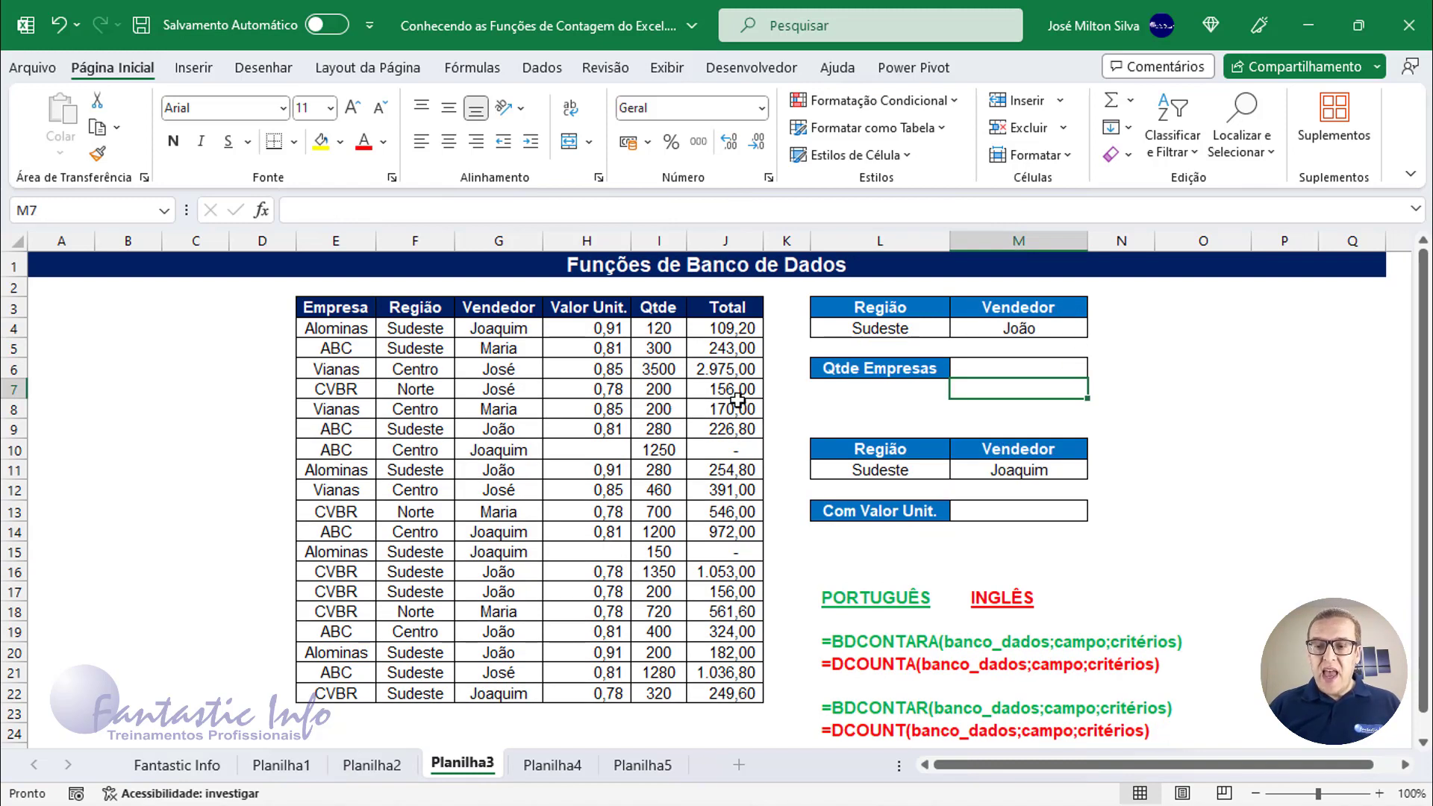
left_click(996, 369)
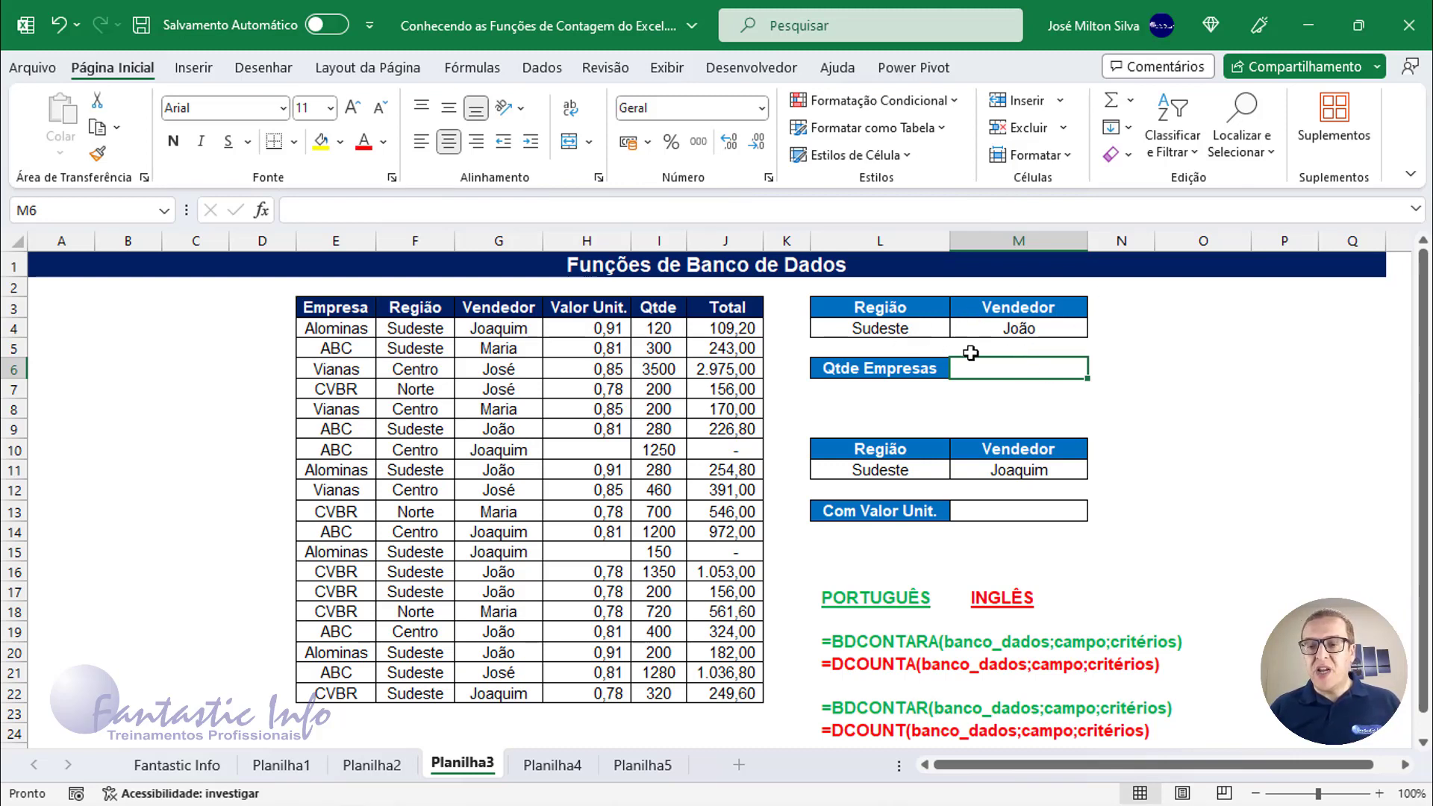
left_click_drag(869, 308, 1039, 336)
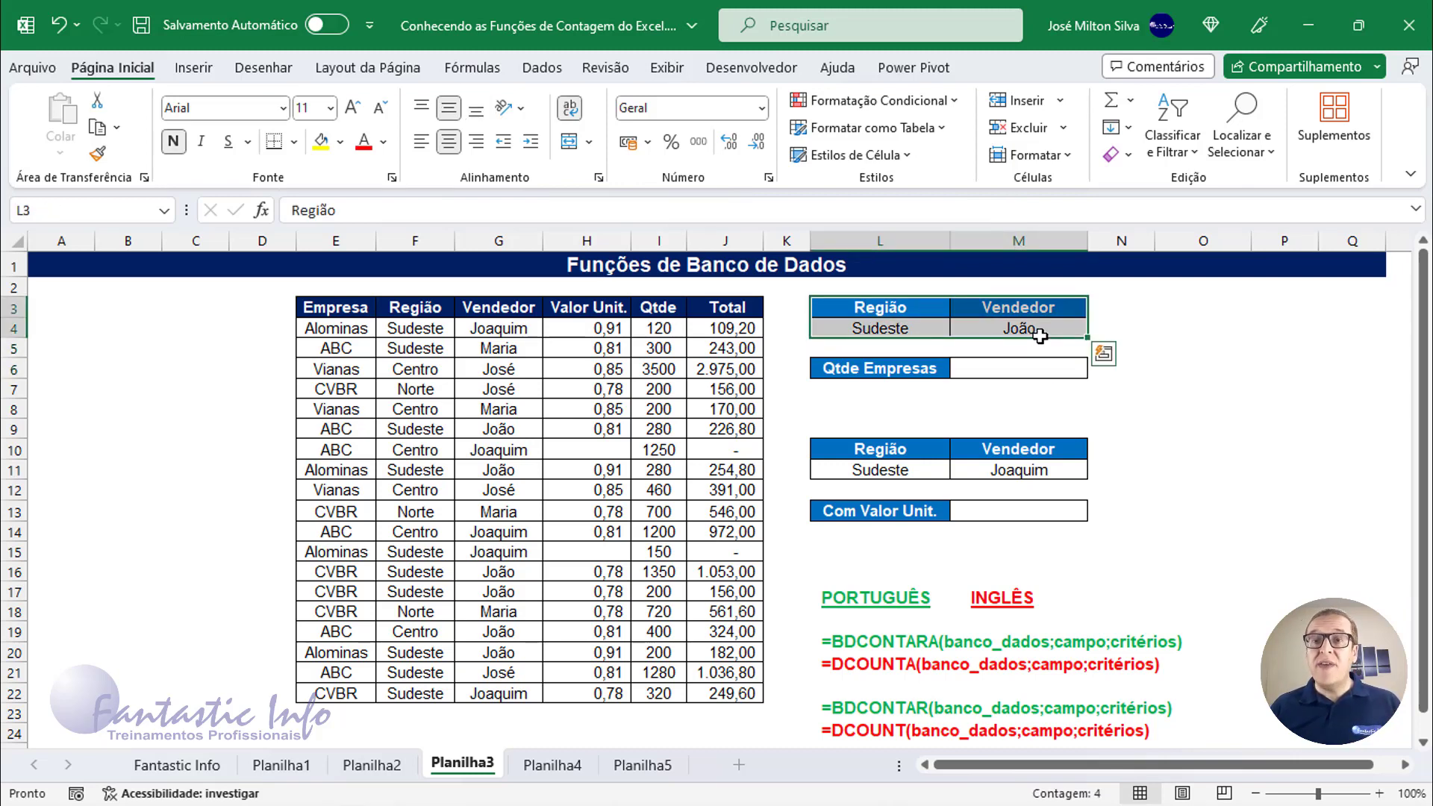
left_click_drag(870, 308, 1028, 326)
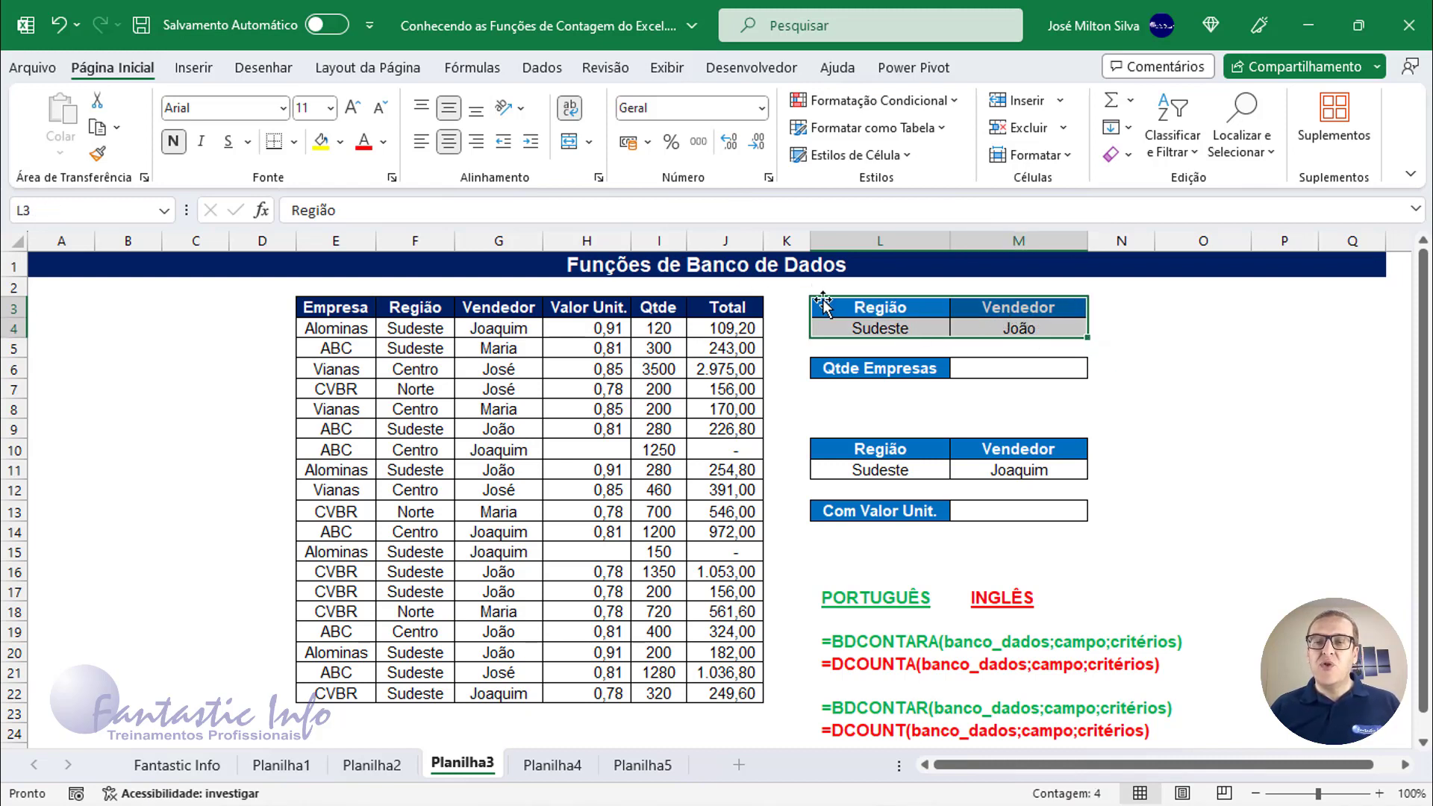
Step: Start a BDCONTARA formula in the Qtde Empresas cell M6 with E3:J22, headers included, as the database
left_click(1031, 366)
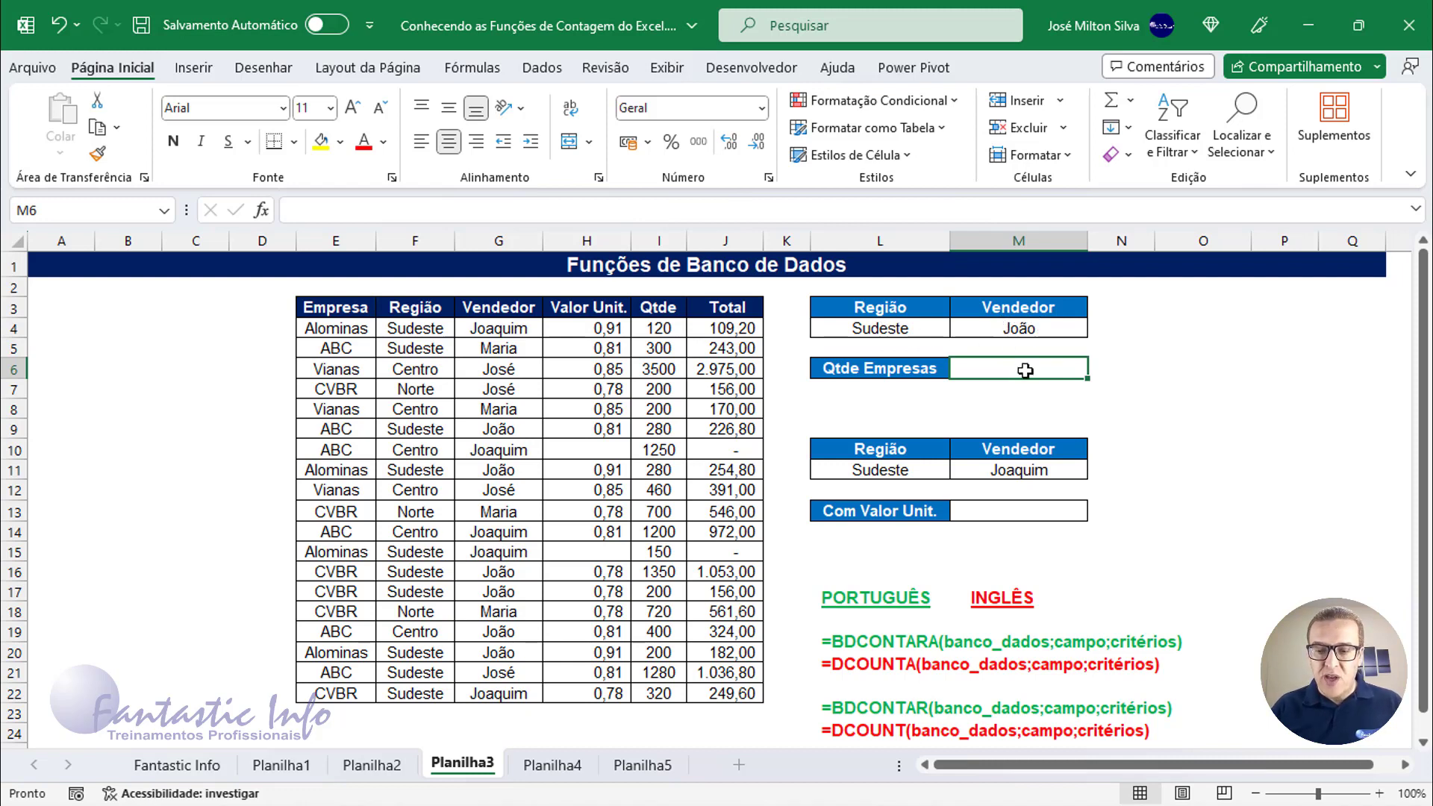
type("=")
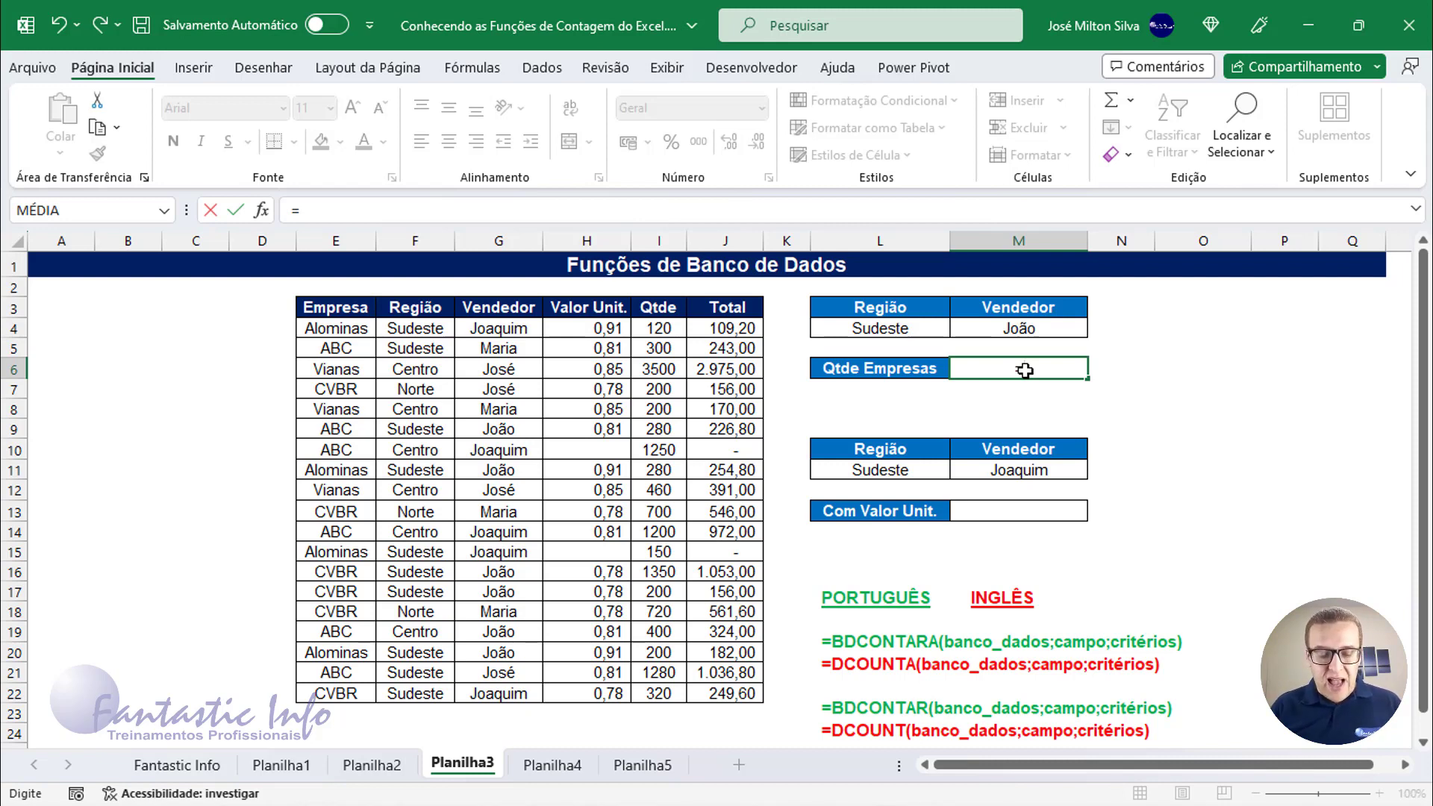
type("BD")
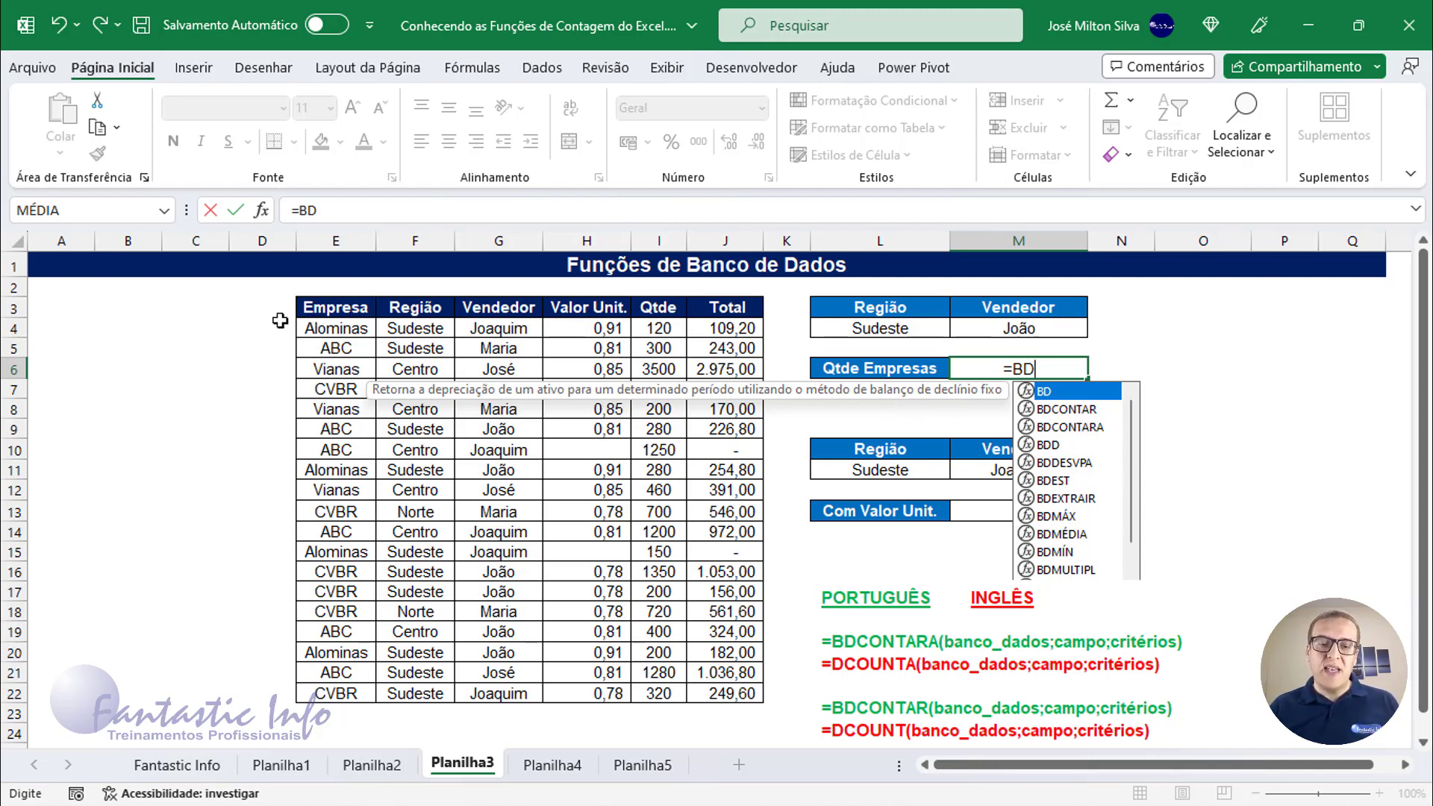
double_click(1097, 428)
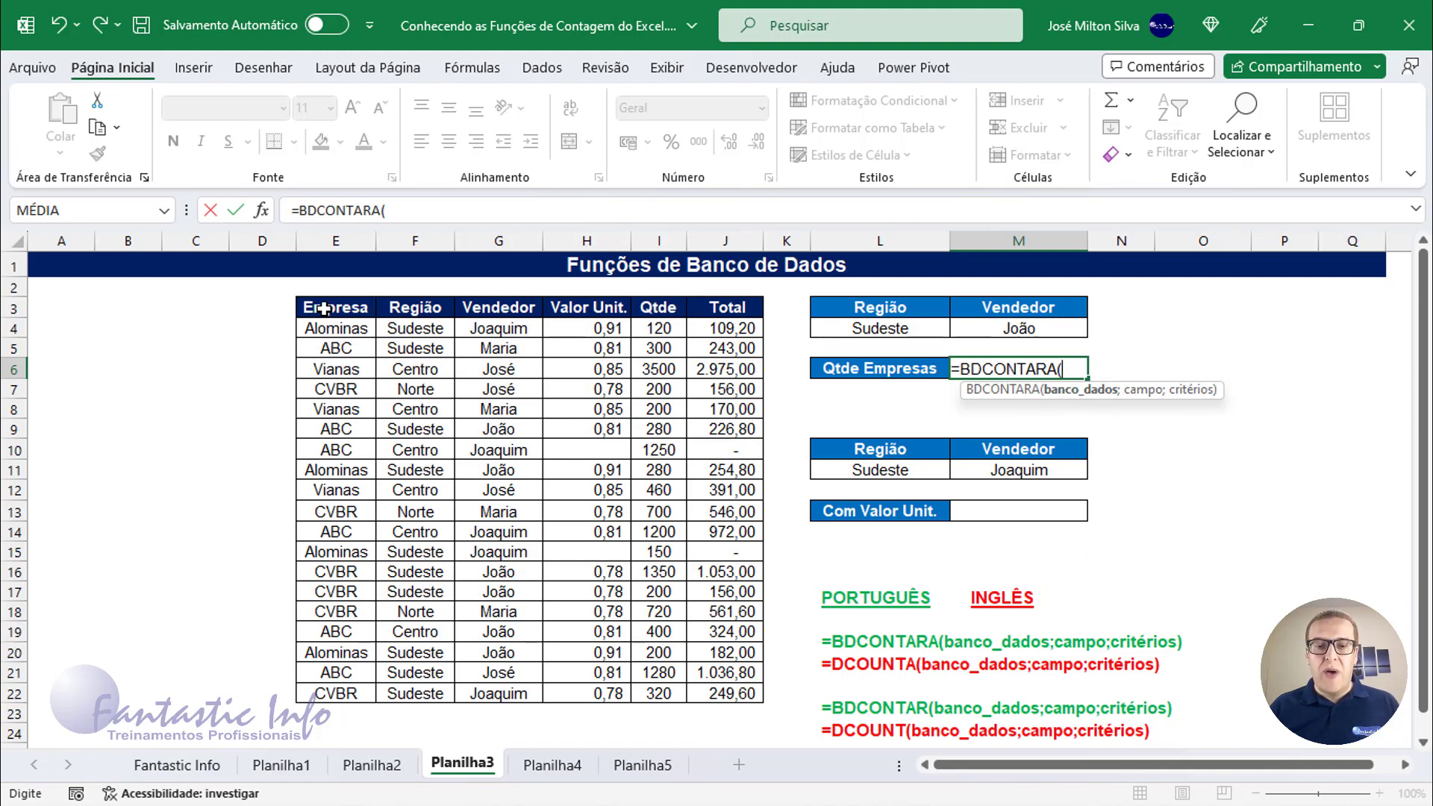
left_click_drag(324, 308, 705, 690)
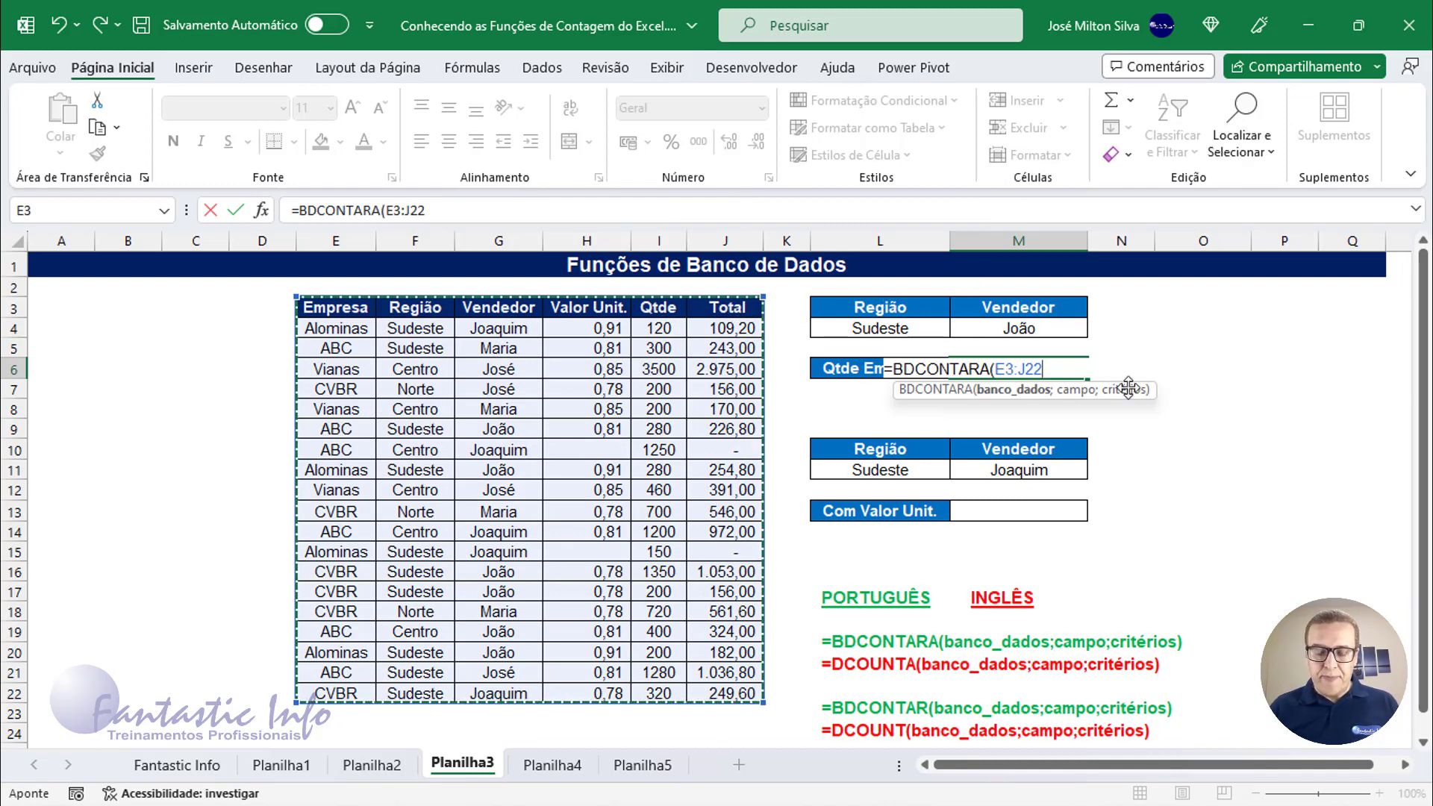
type(";")
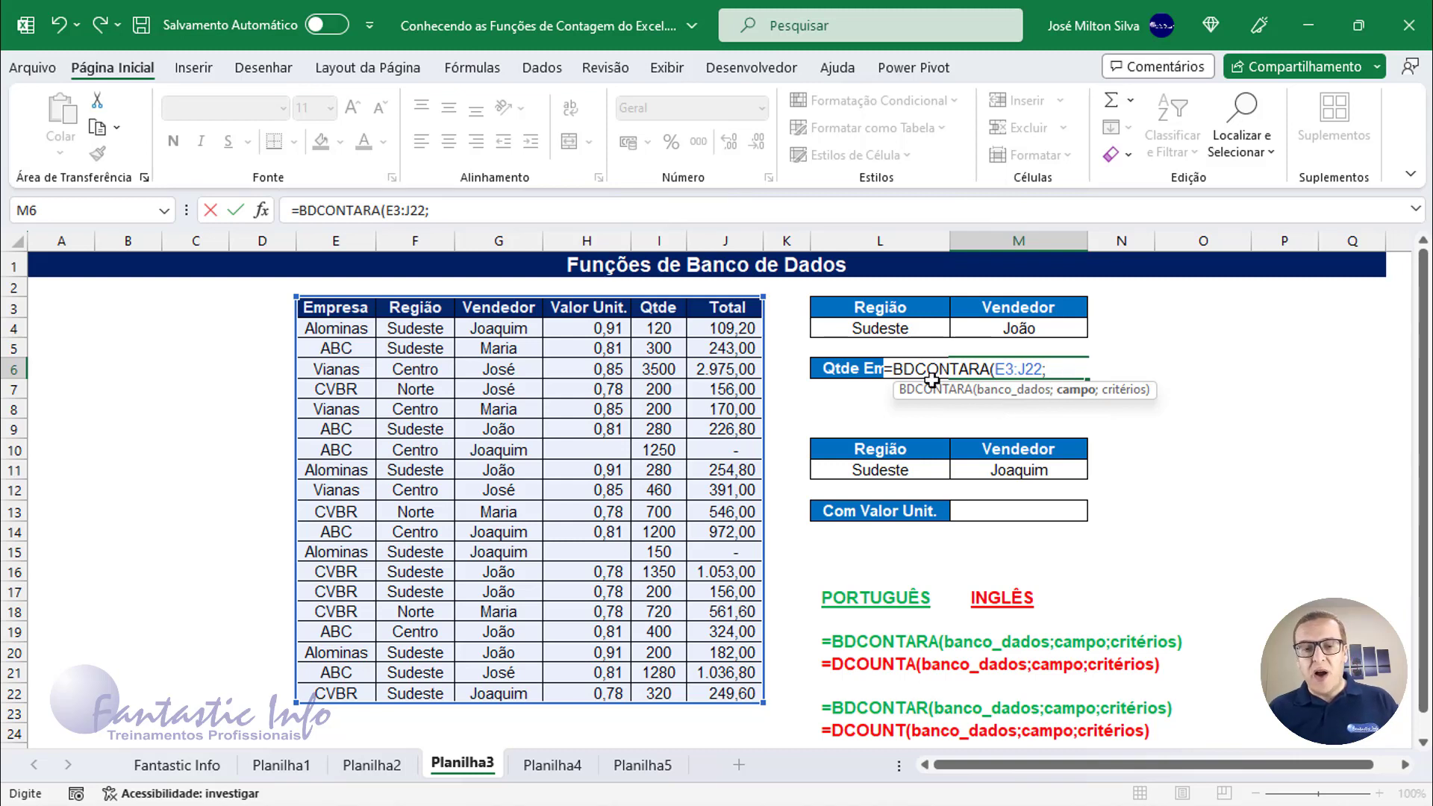
left_click(345, 310)
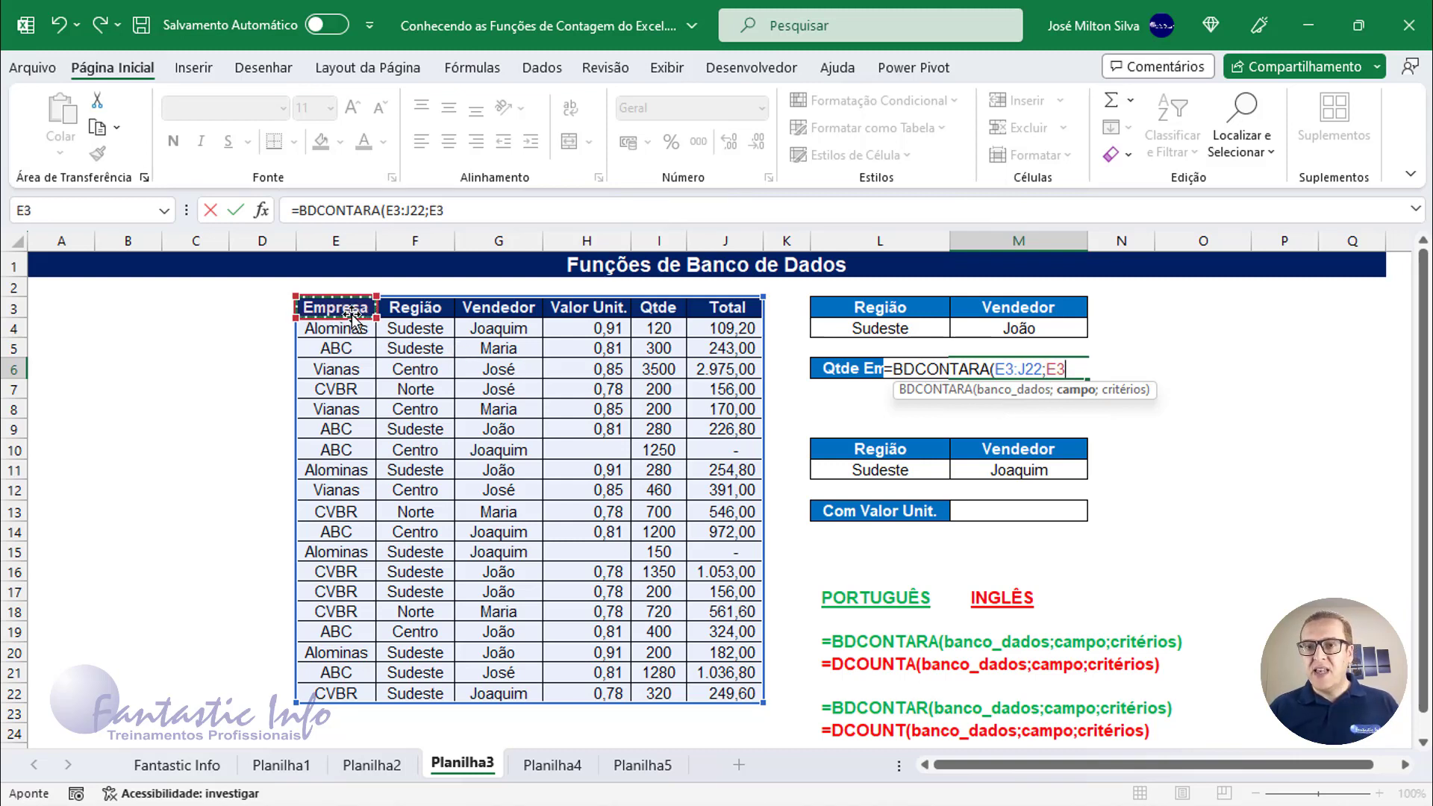
key("BackSpace")
key("BackSpace")
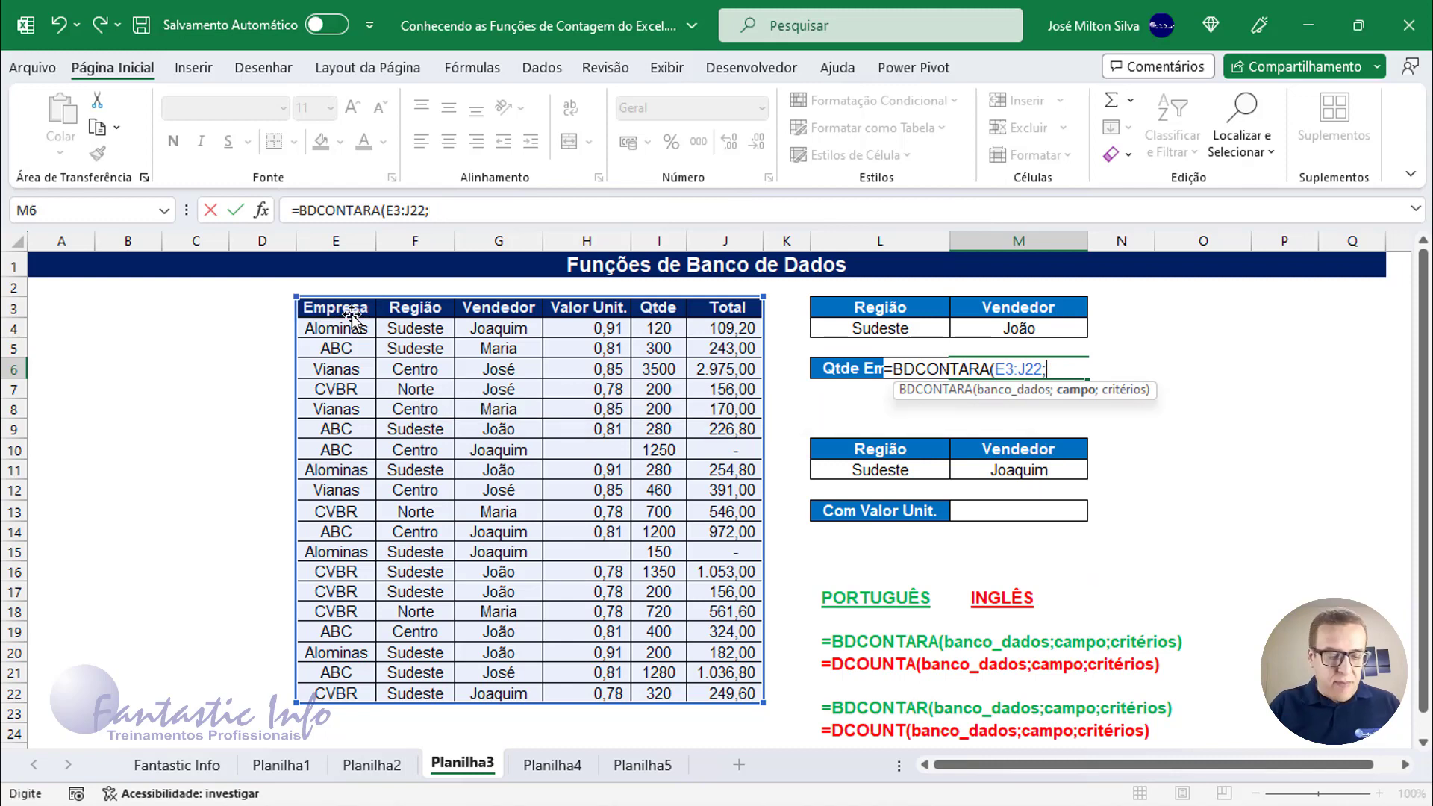
type("\"eMP")
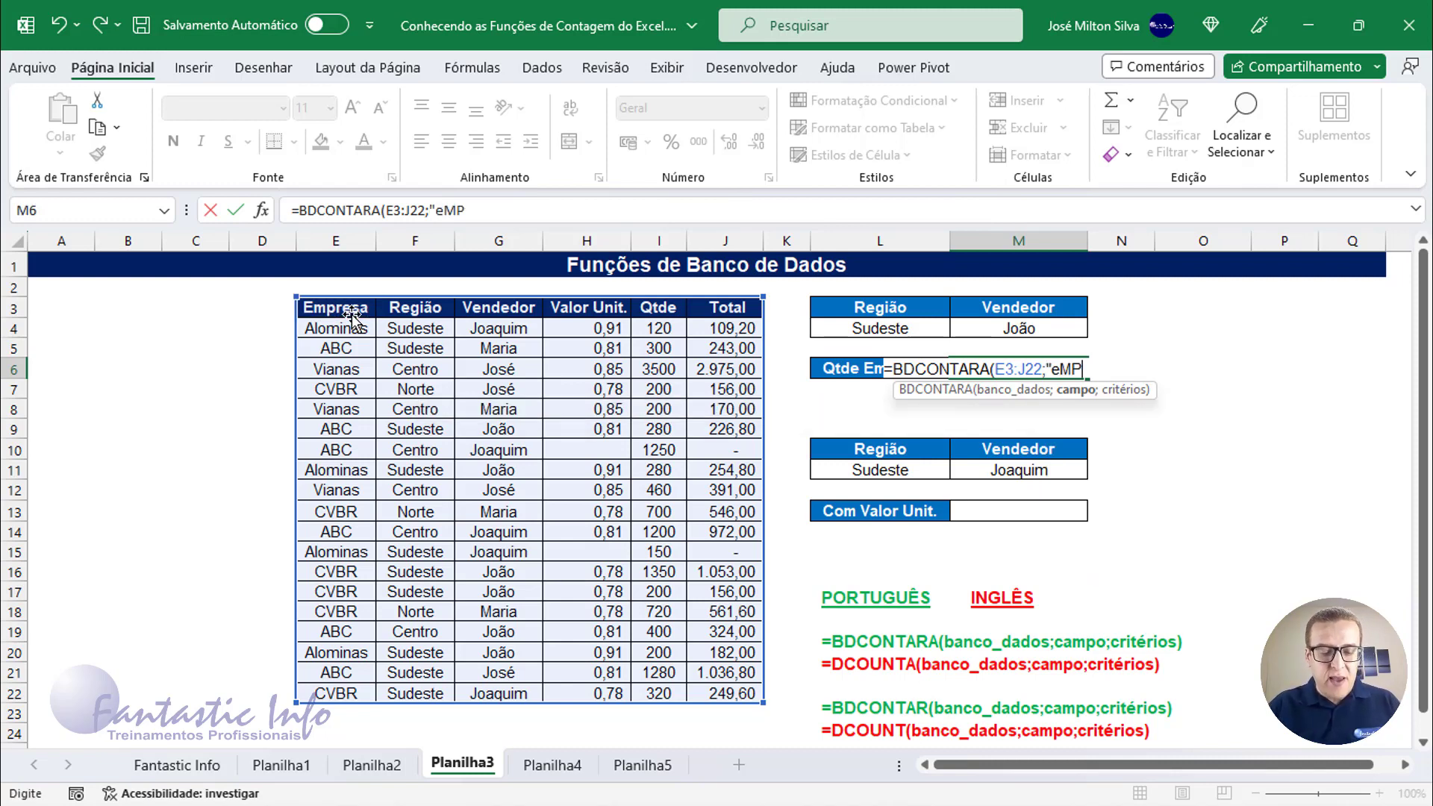
type("RESAS")
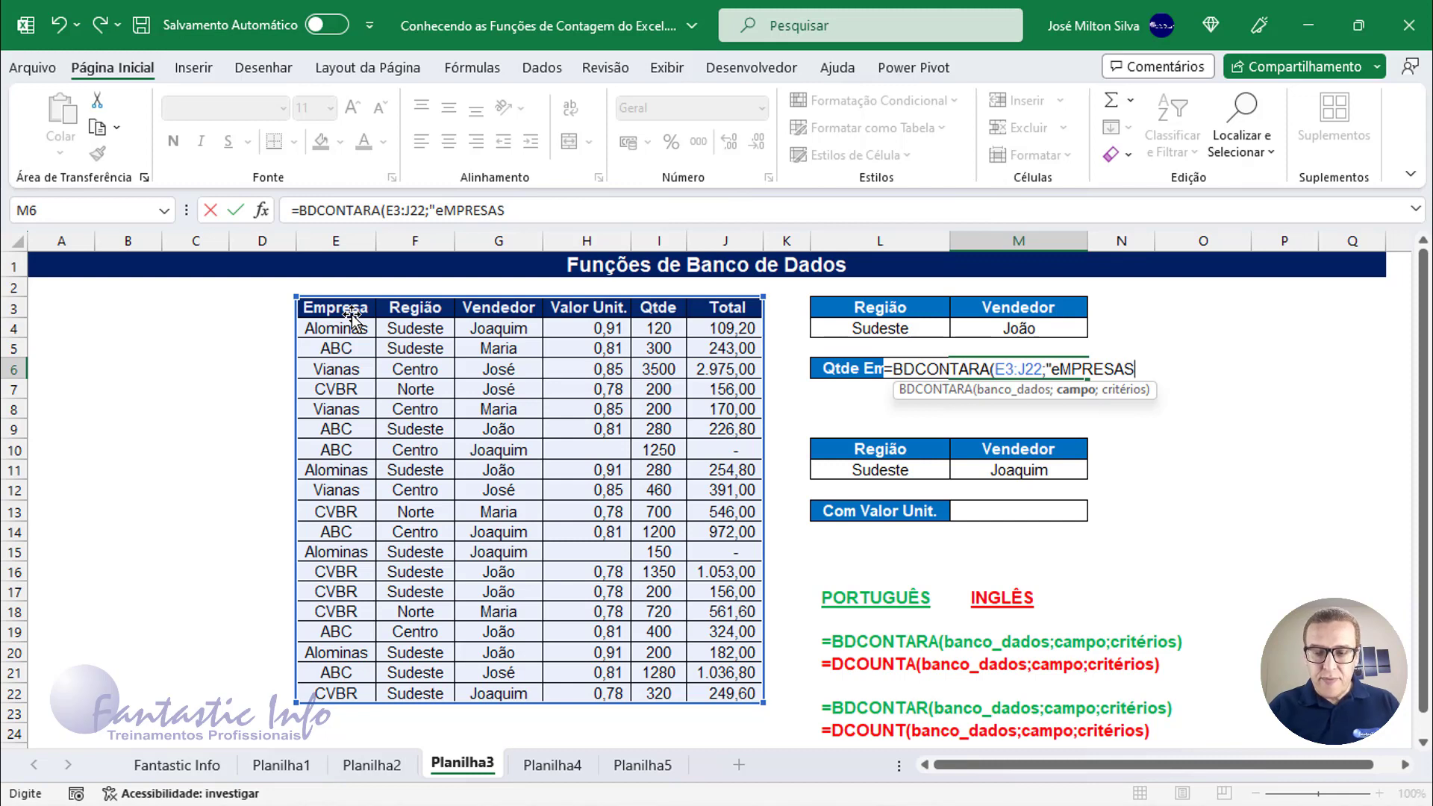
key("BackSpace")
key("BackSpace")
key("BackSpace")
key("BackSpace")
key("BackSpace")
key("BackSpace")
key("BackSpace")
key("BackSpace")
key("BackSpace")
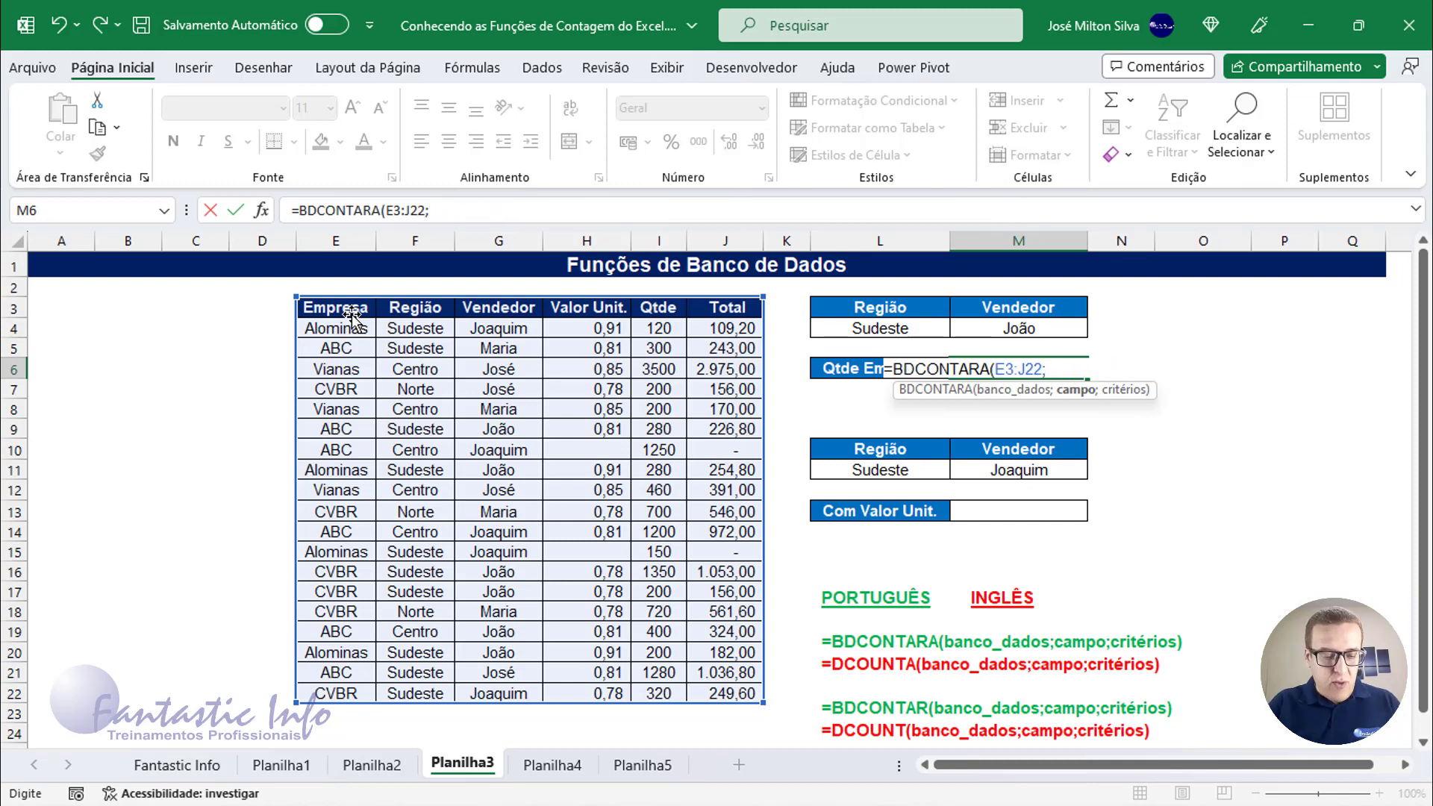
Step: Enter "Empresa" in quotation marks as the field argument of M6's BDCONTARA formula and move on to its criteria argument
type("\"Empre")
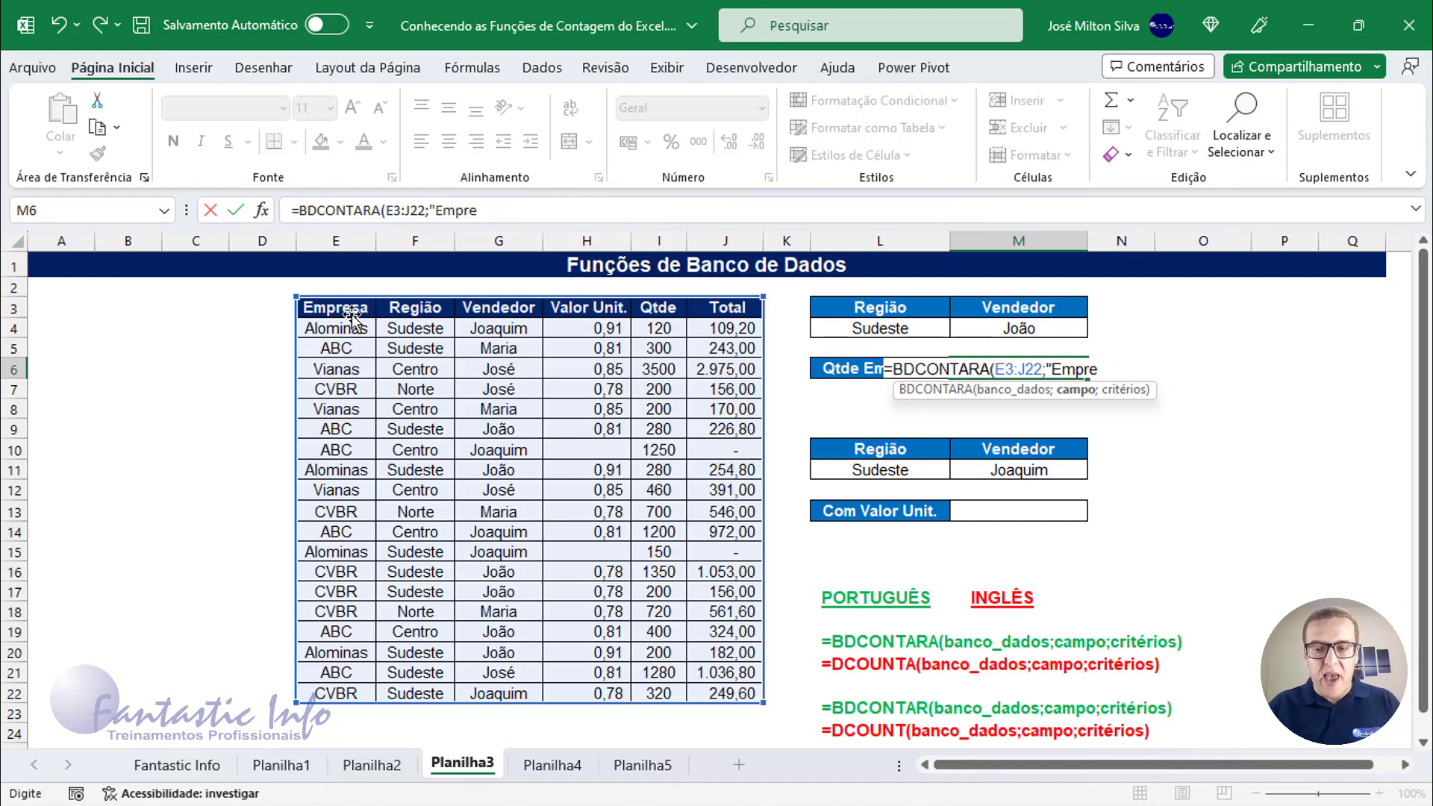
type("sa\"")
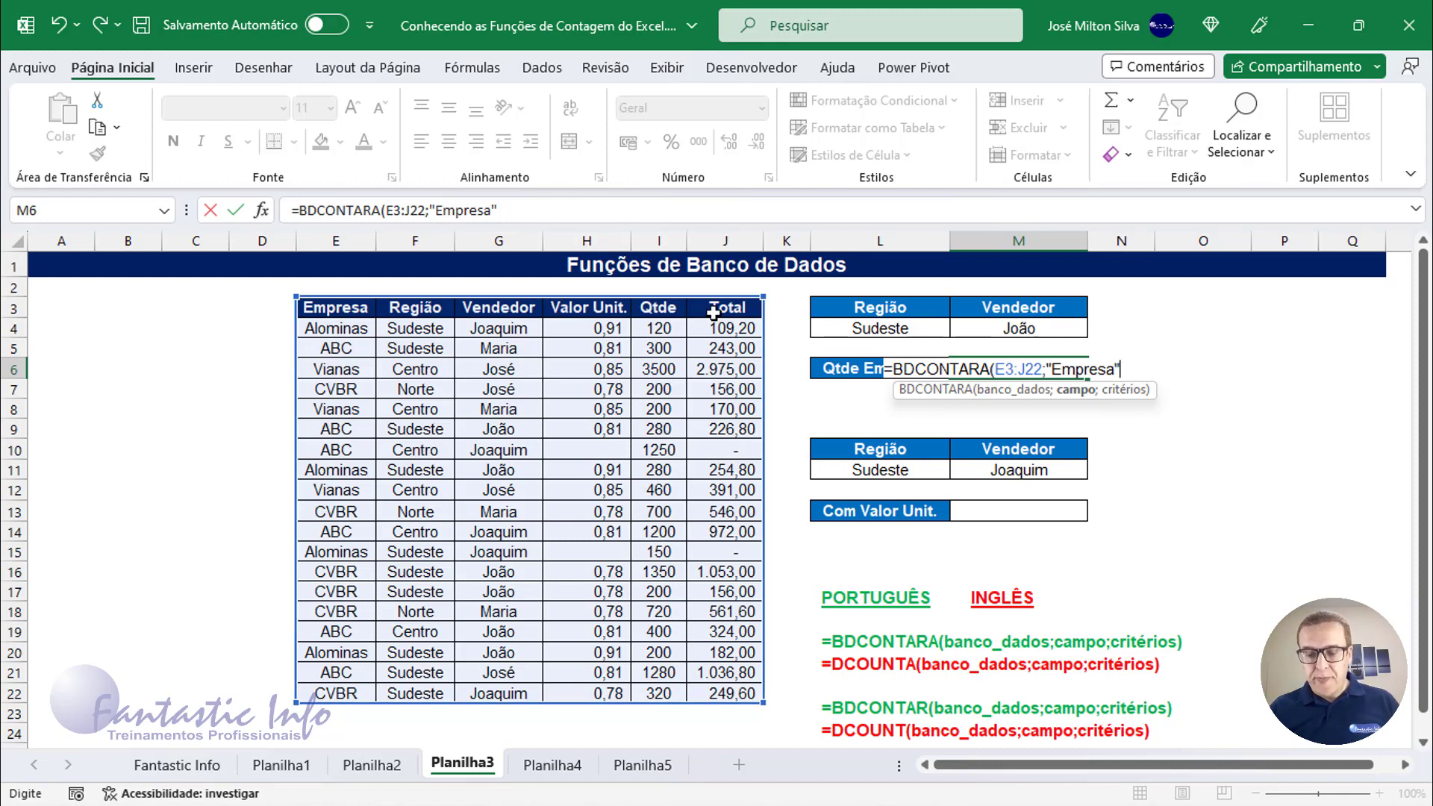
type(";")
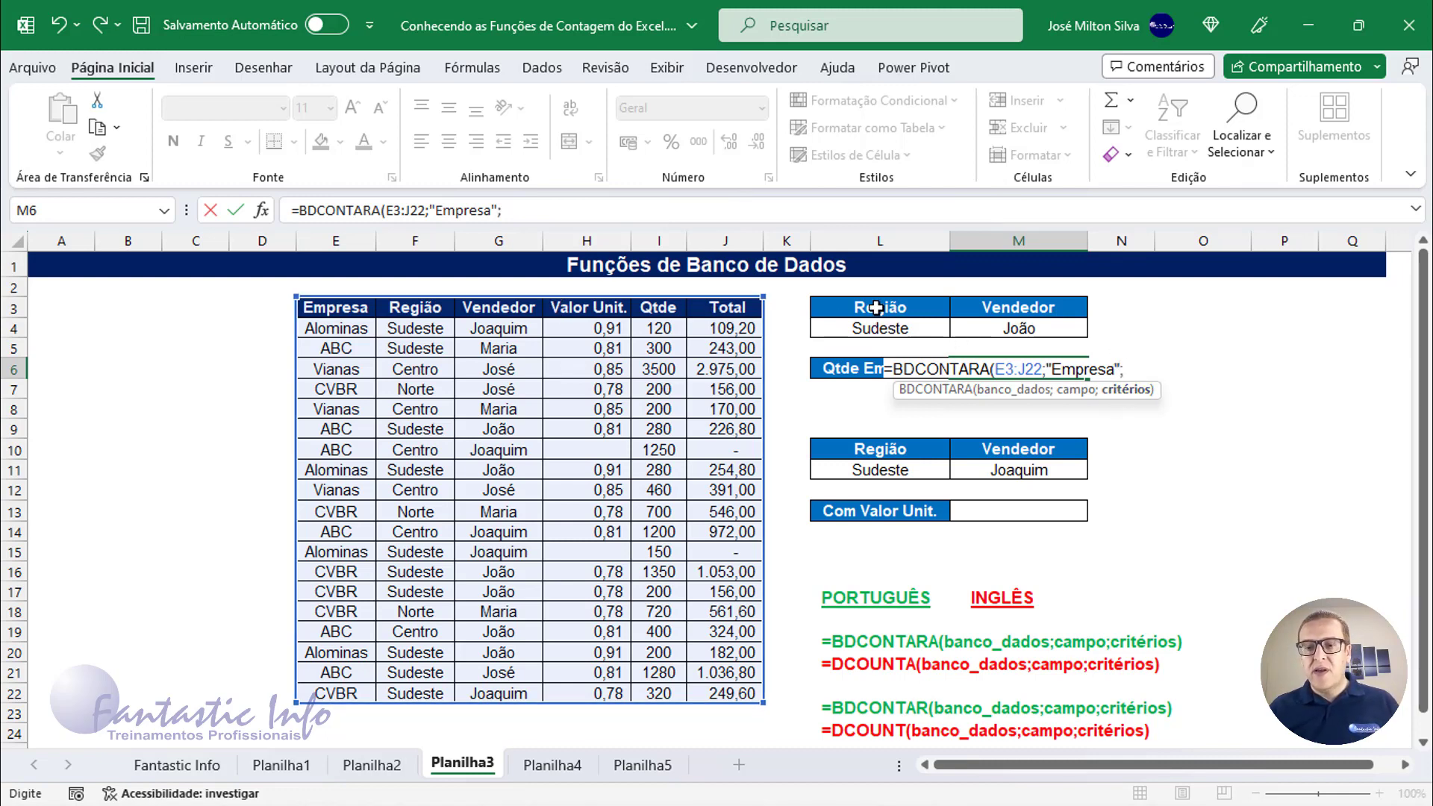
Step: Complete M6's BDCONTARA formula with L3:M4 as the criteria range and reselect the cell
left_click_drag(866, 307, 1009, 329)
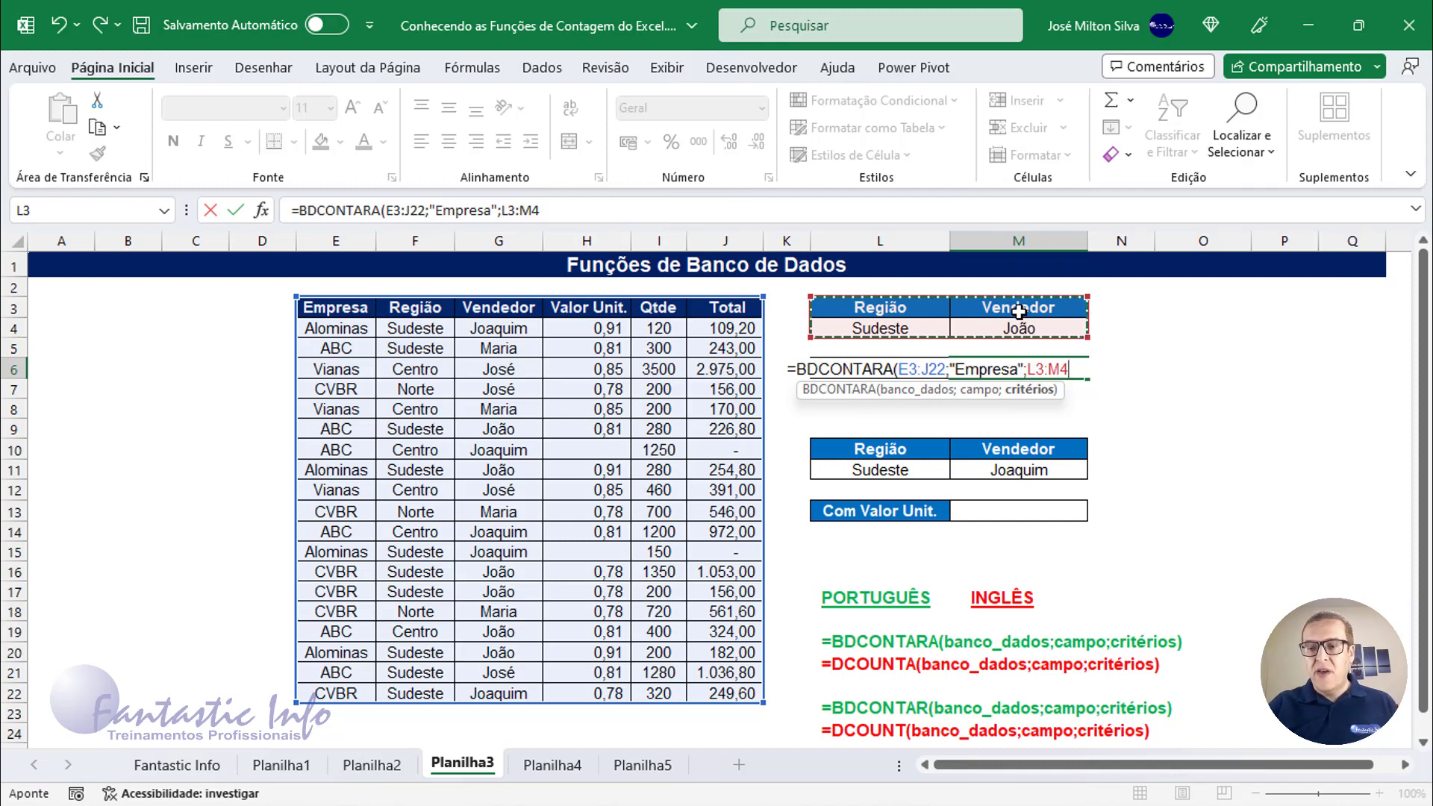
type(")")
key("Return")
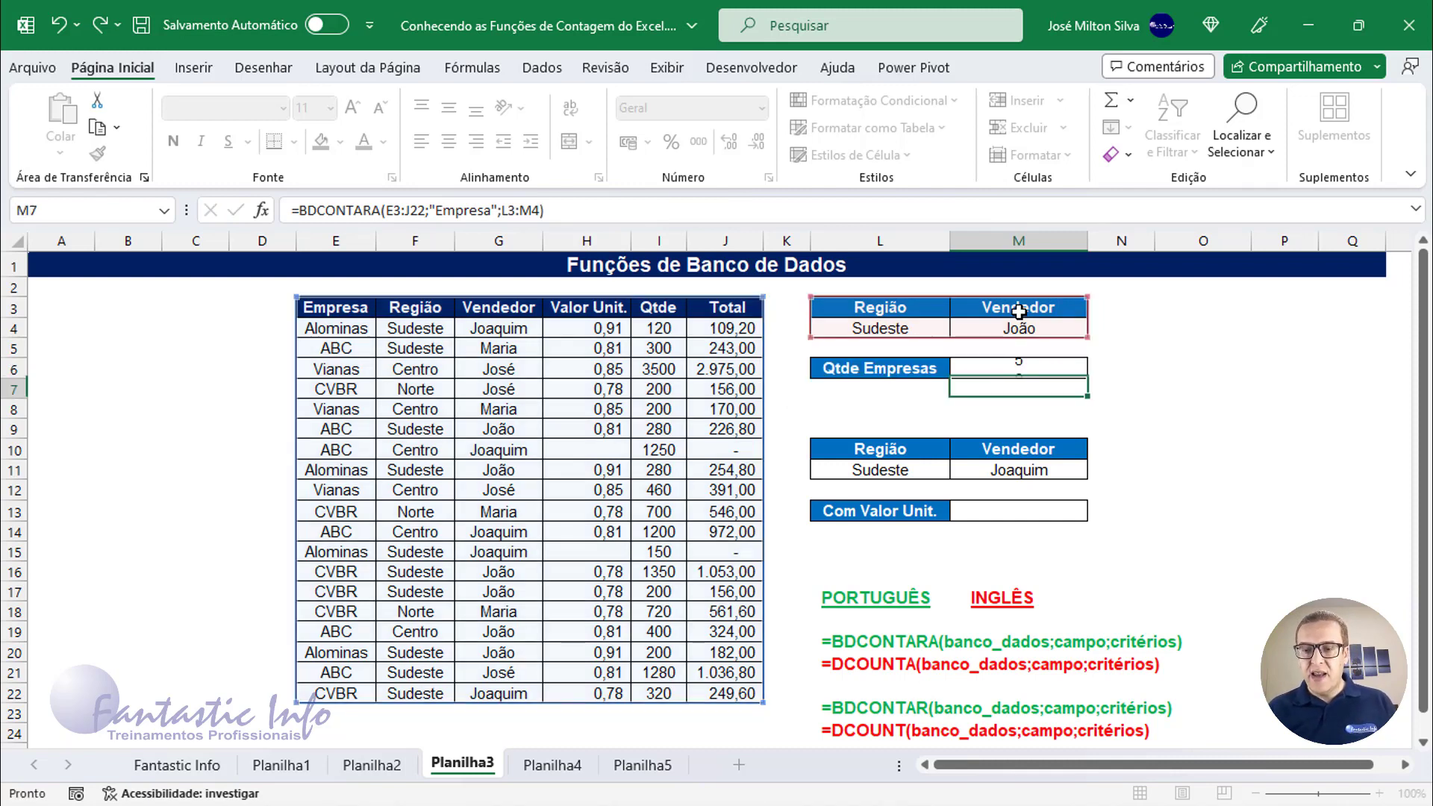
left_click(1030, 372)
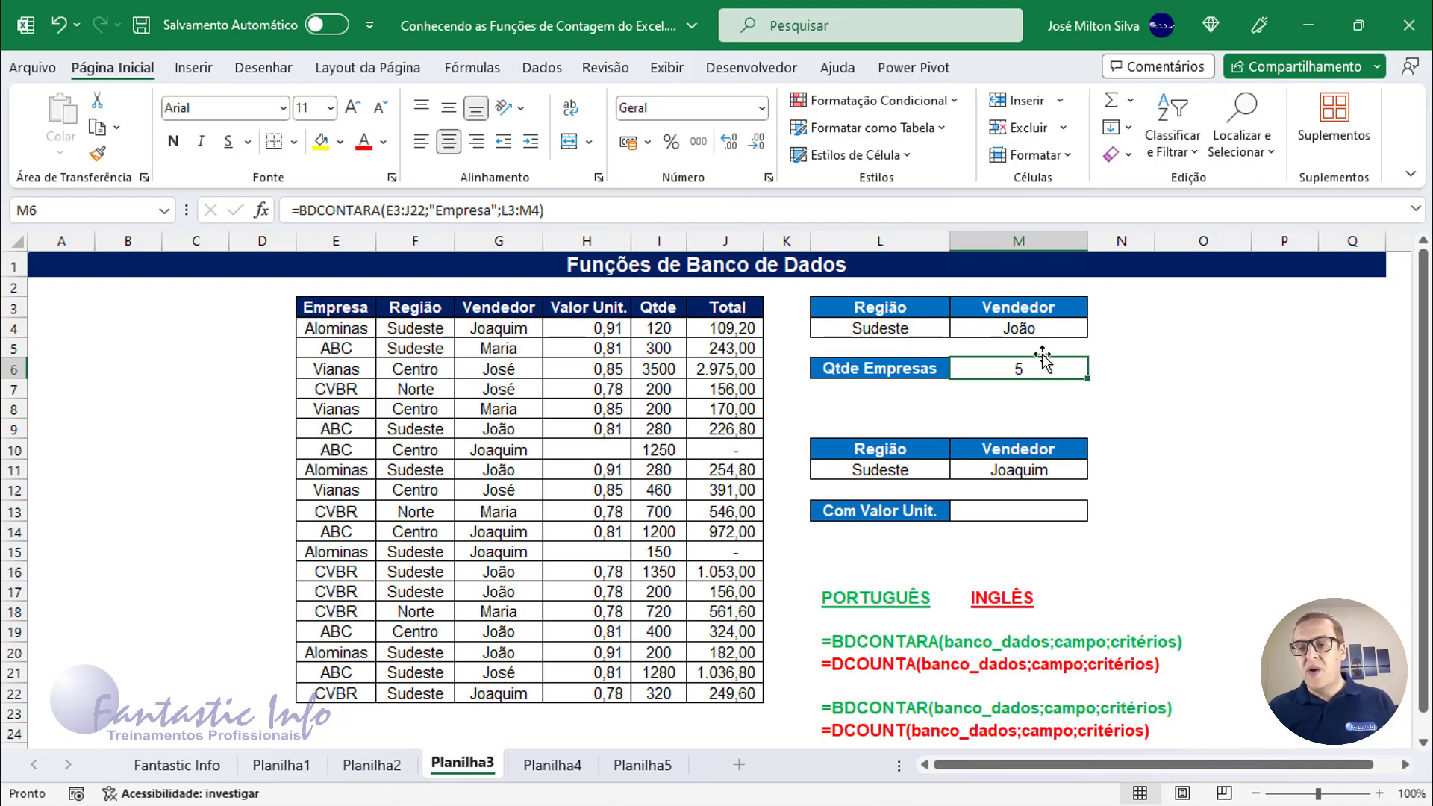
Step: Start a BDCONTAR formula in the Com Valor Unit. cell M13 with E3:J22, headers included, as the database
left_click(1012, 512)
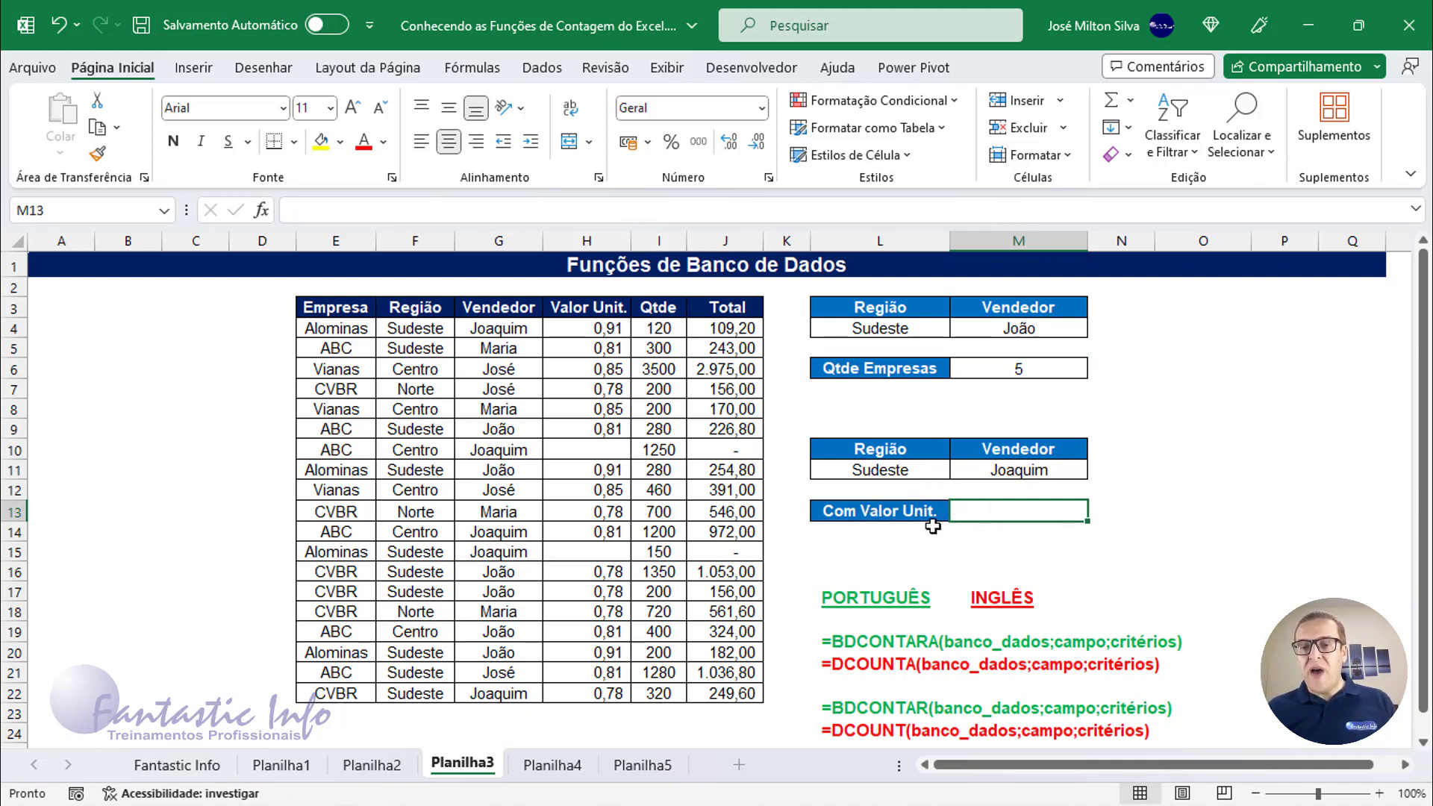
left_click_drag(589, 328, 599, 694)
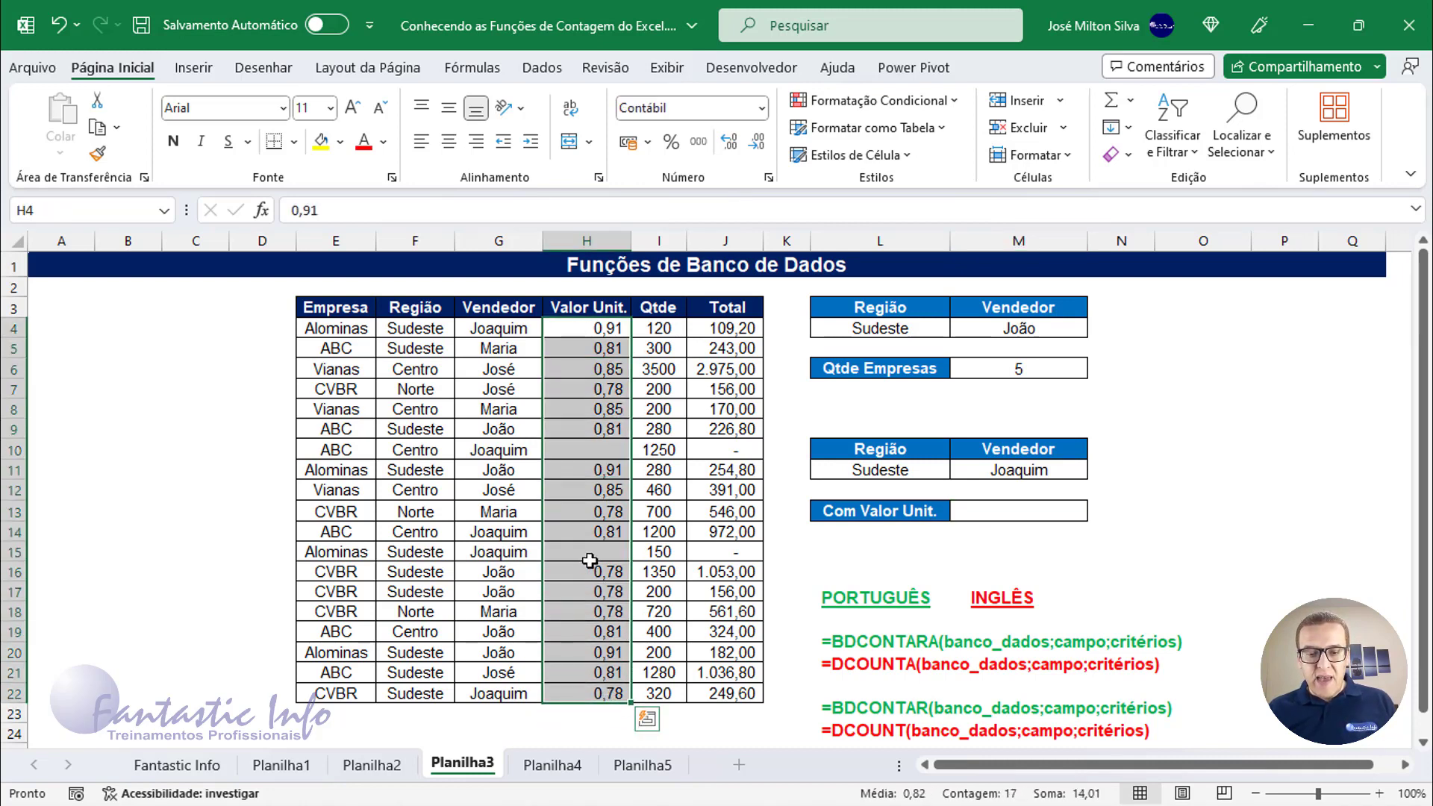
left_click(1020, 511)
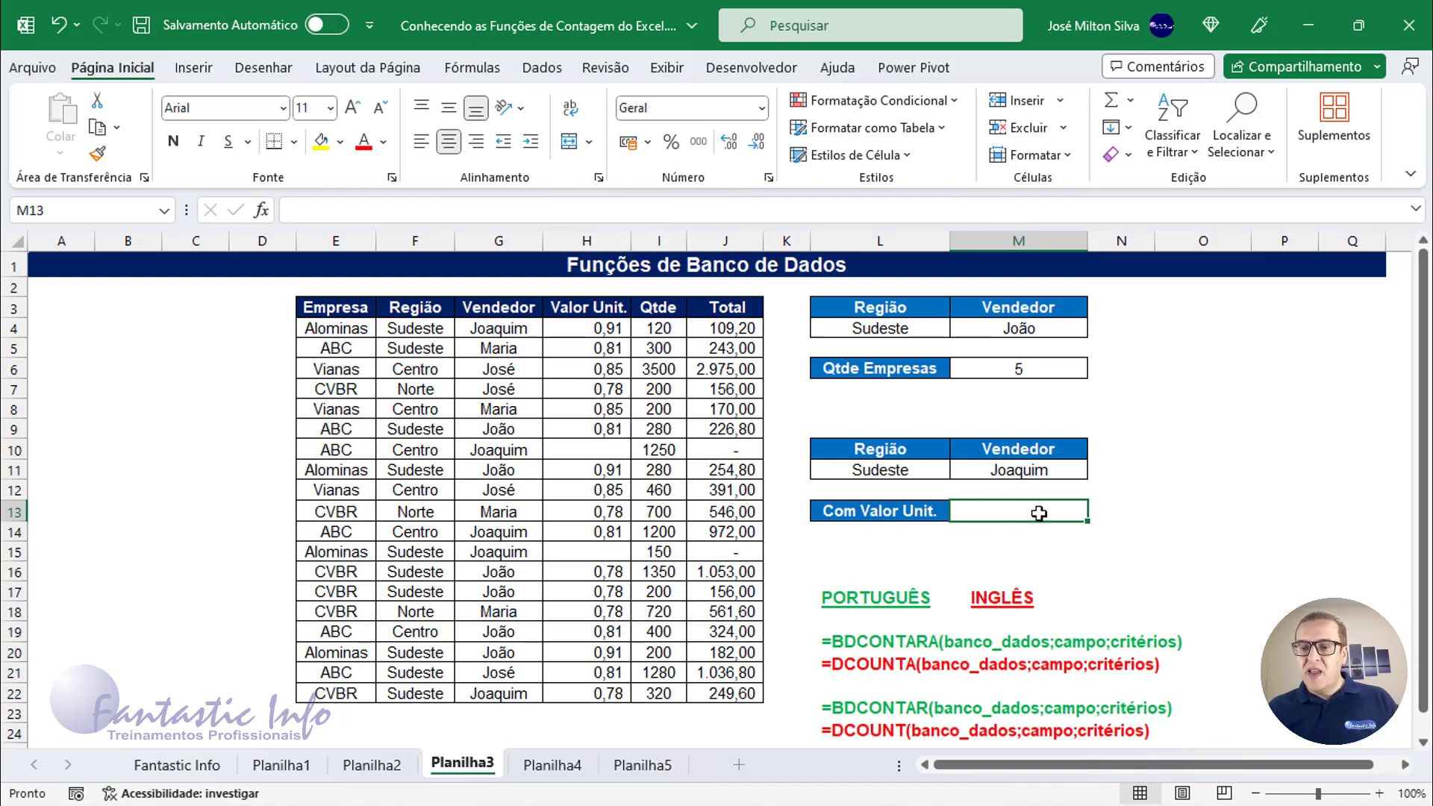
type("=b")
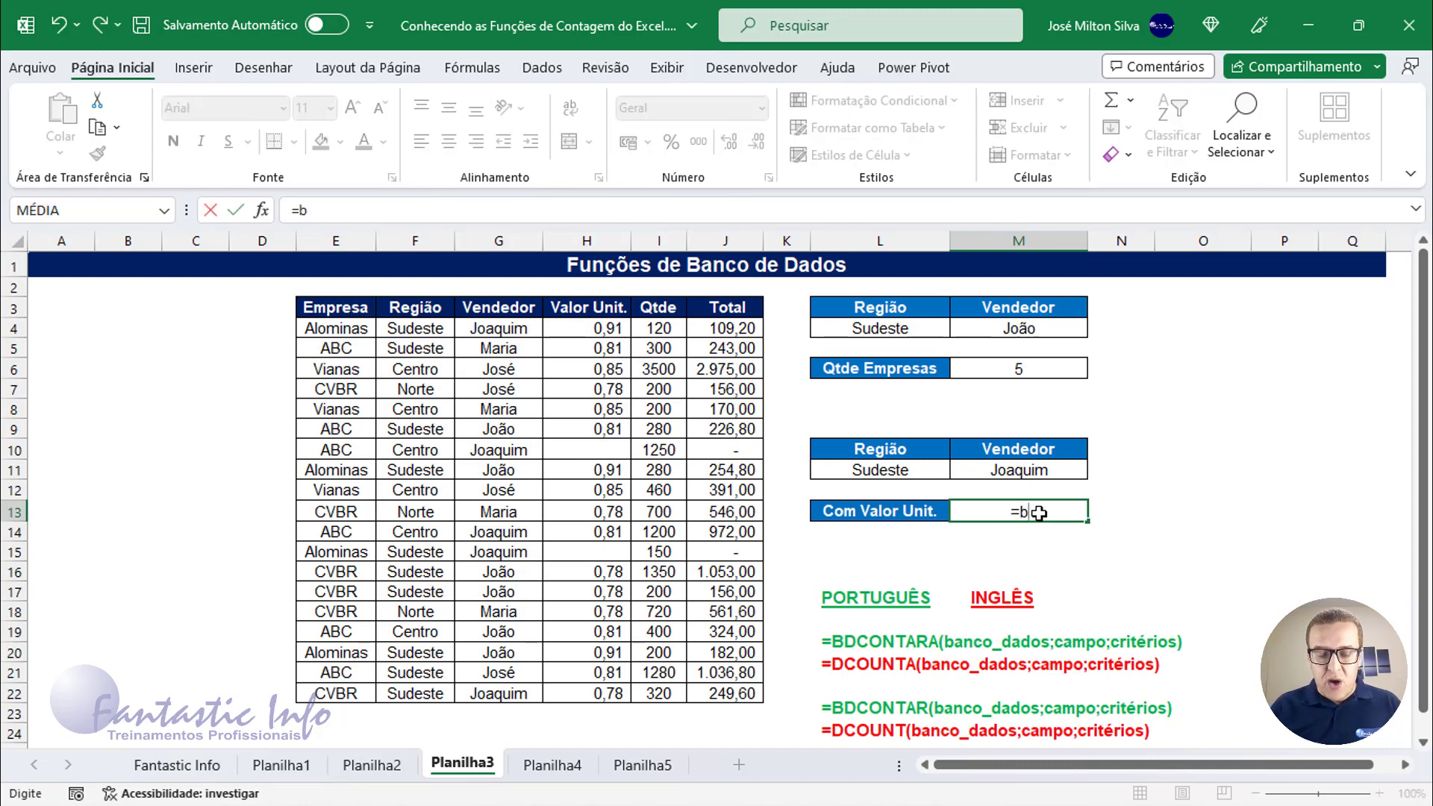
type("dcontar")
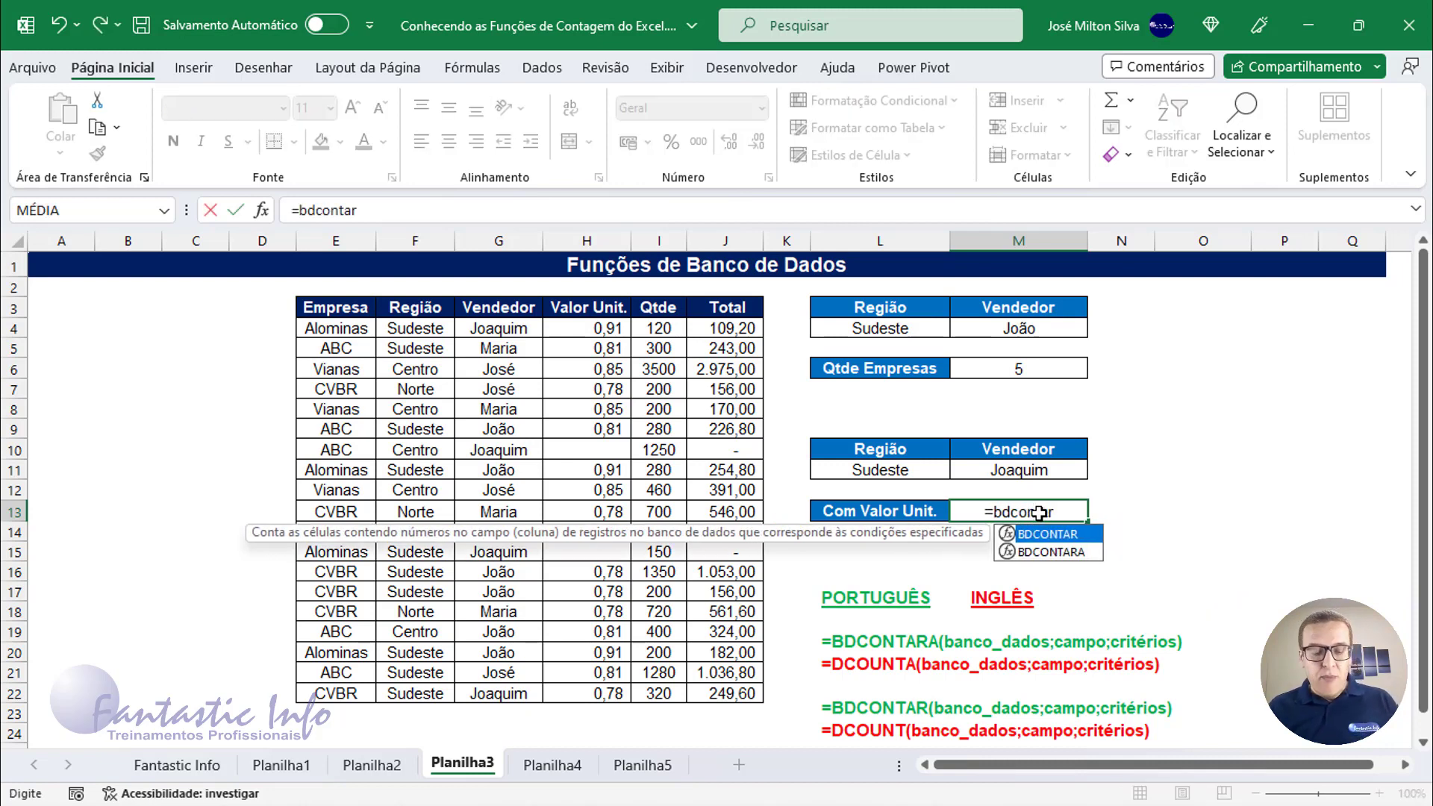
key("Tab")
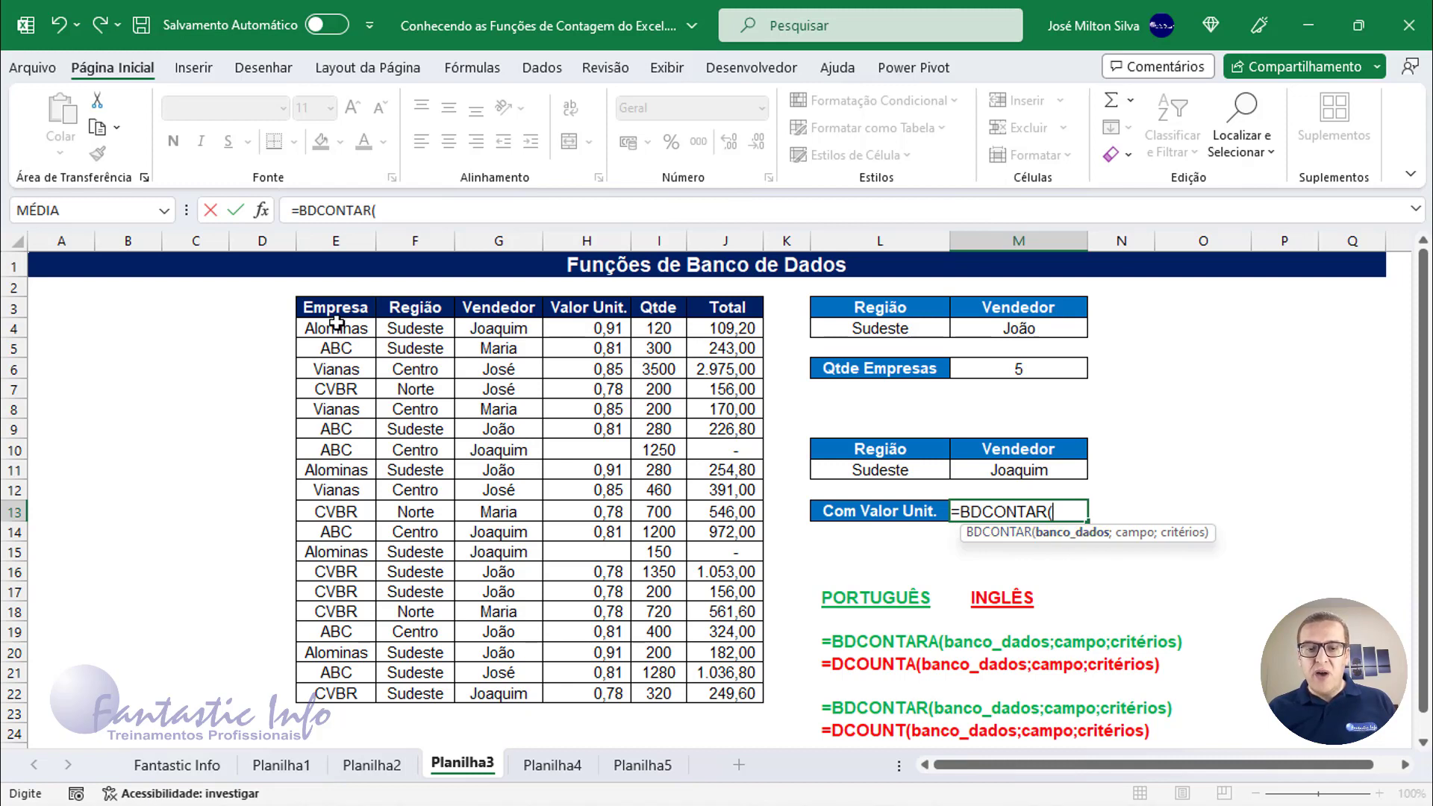
left_click_drag(336, 313, 706, 701)
type(";")
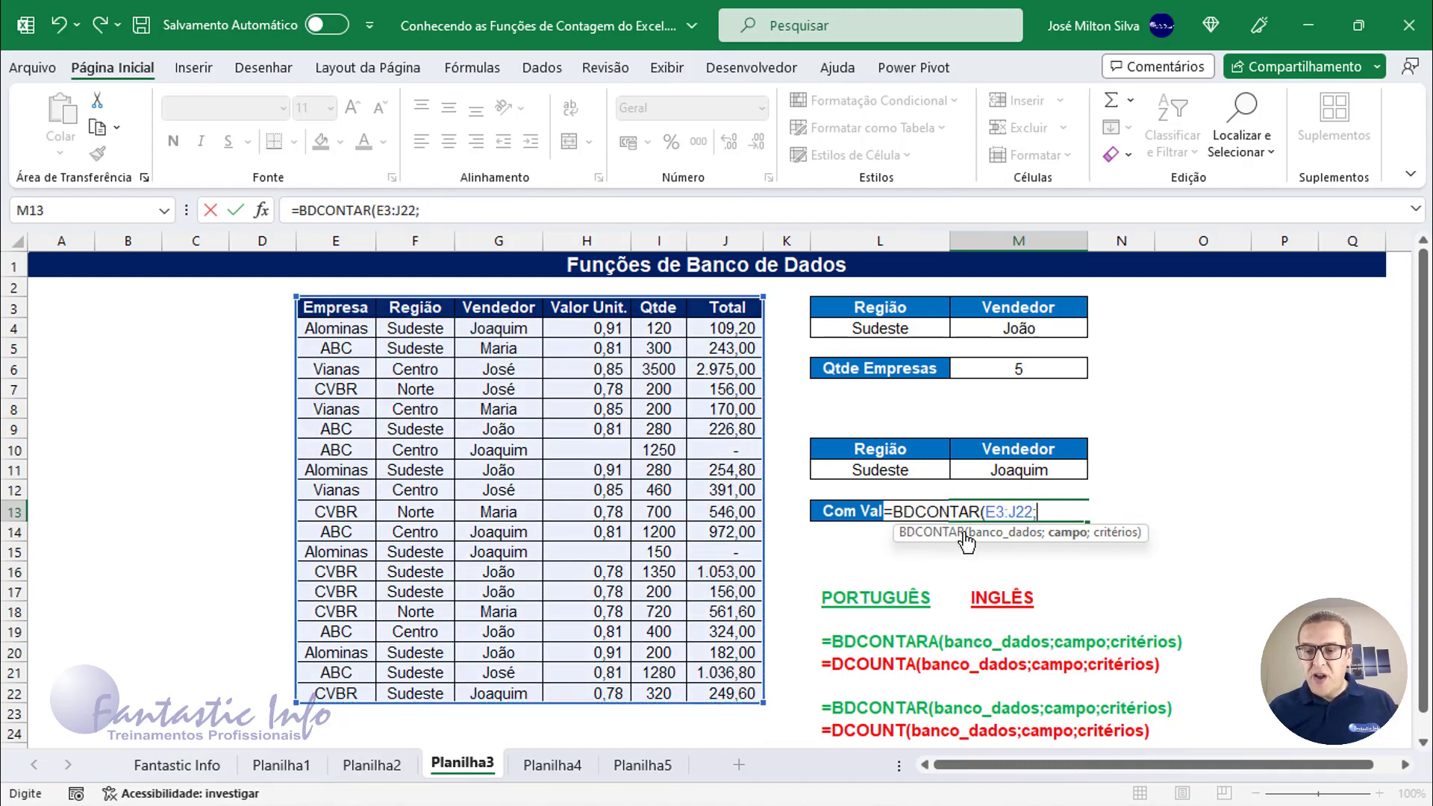
Step: Complete M13's BDCONTAR formula with the Valor Unit. header H3 as the field and L10:M11 as the criteria
left_click(592, 309)
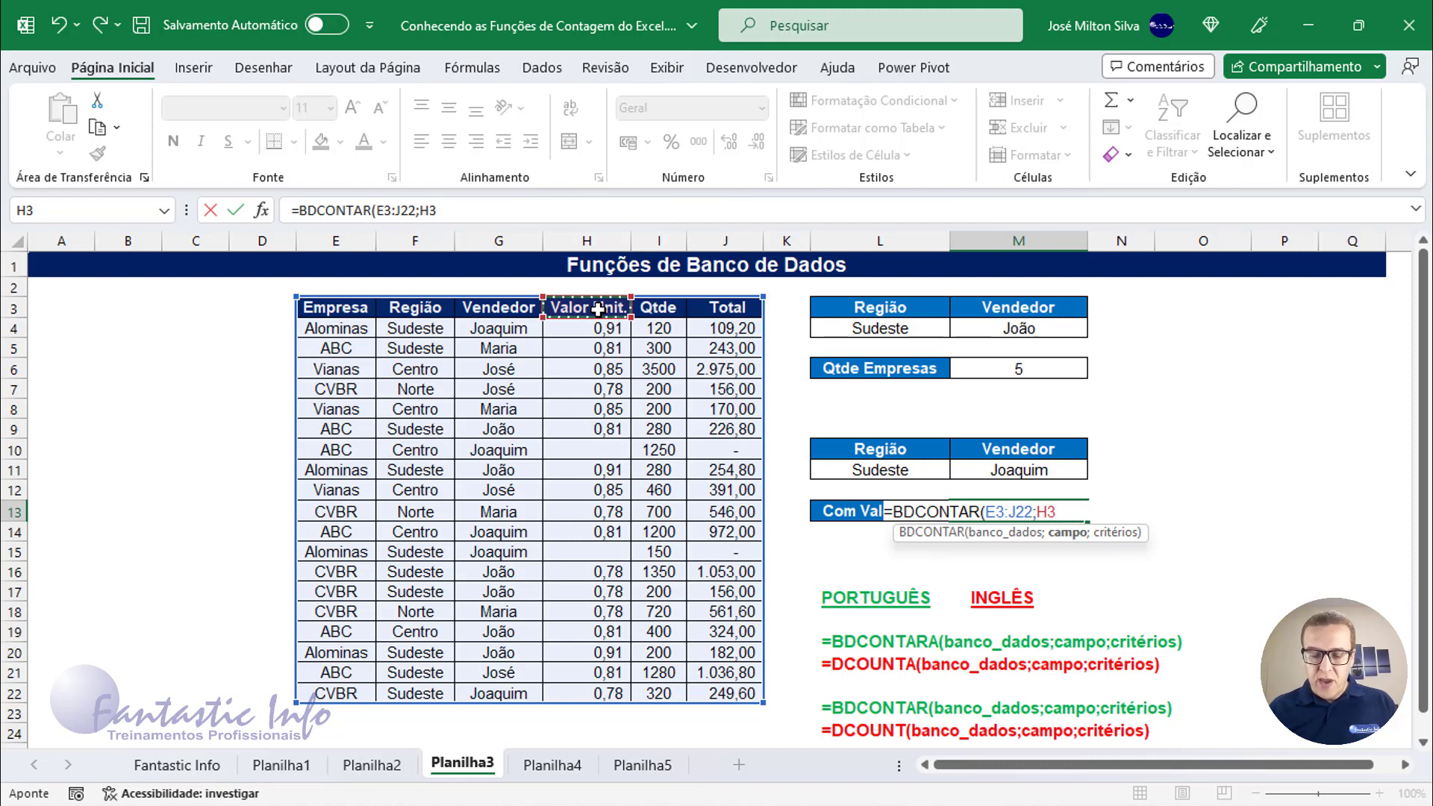
type(";")
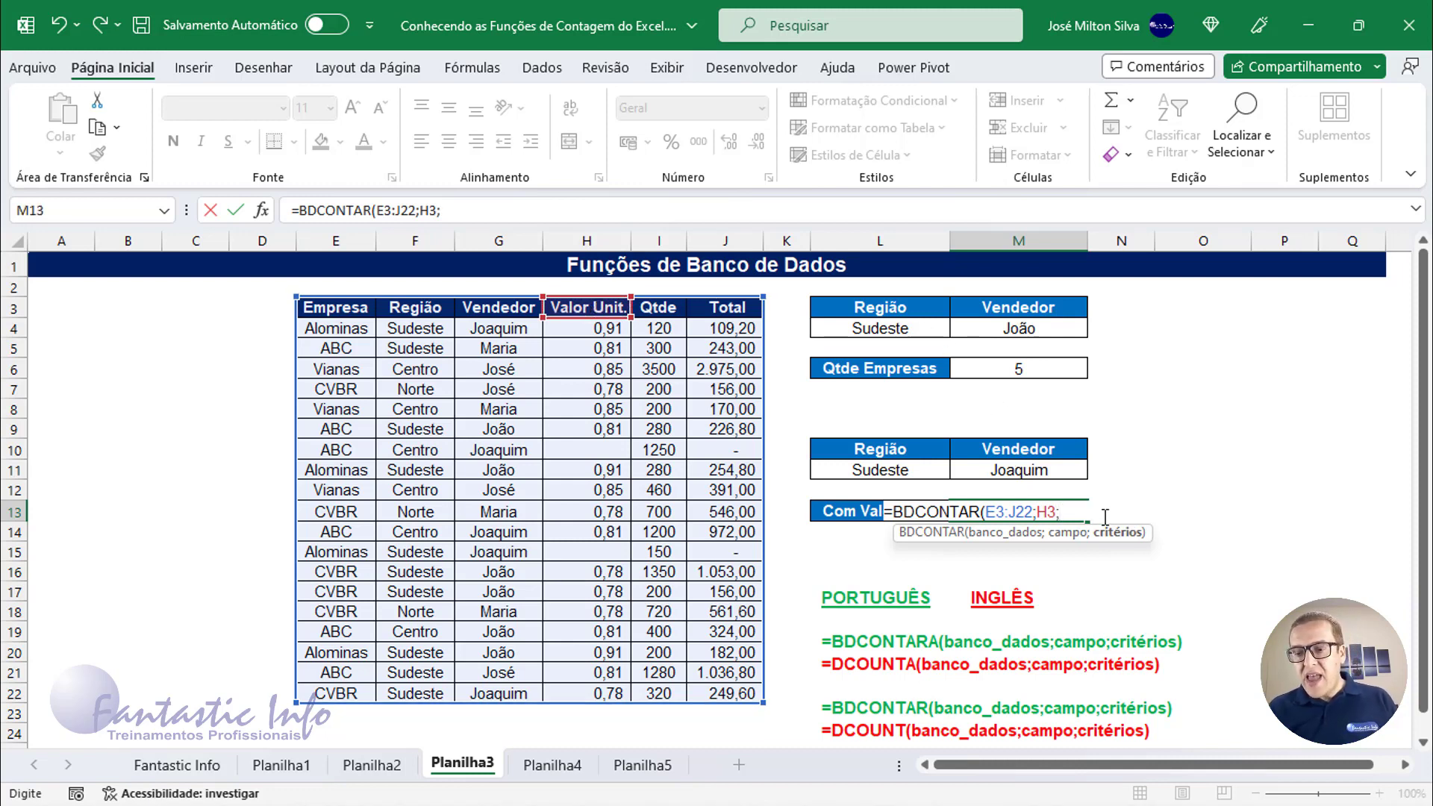
left_click_drag(860, 450, 1007, 470)
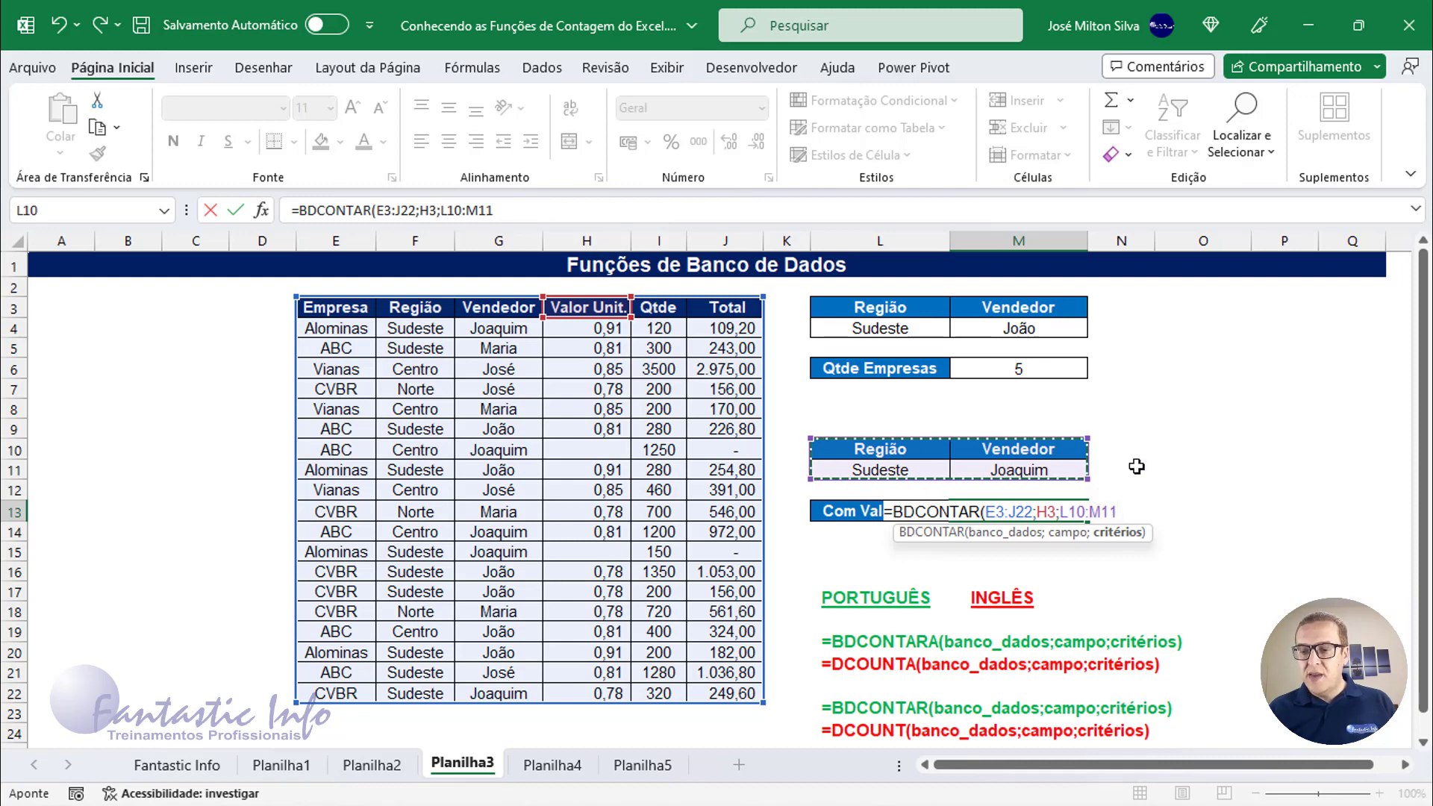
type(")")
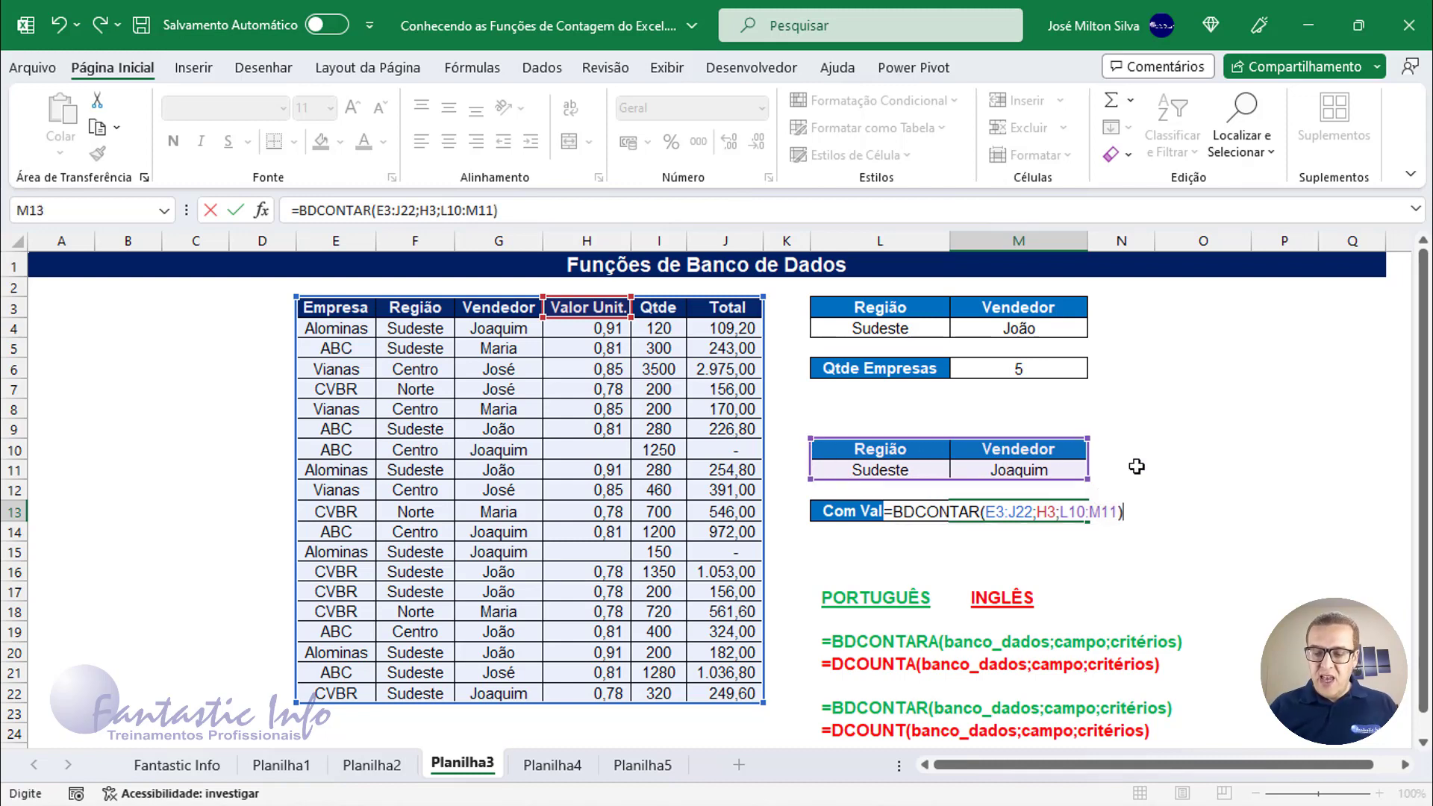
key("Return")
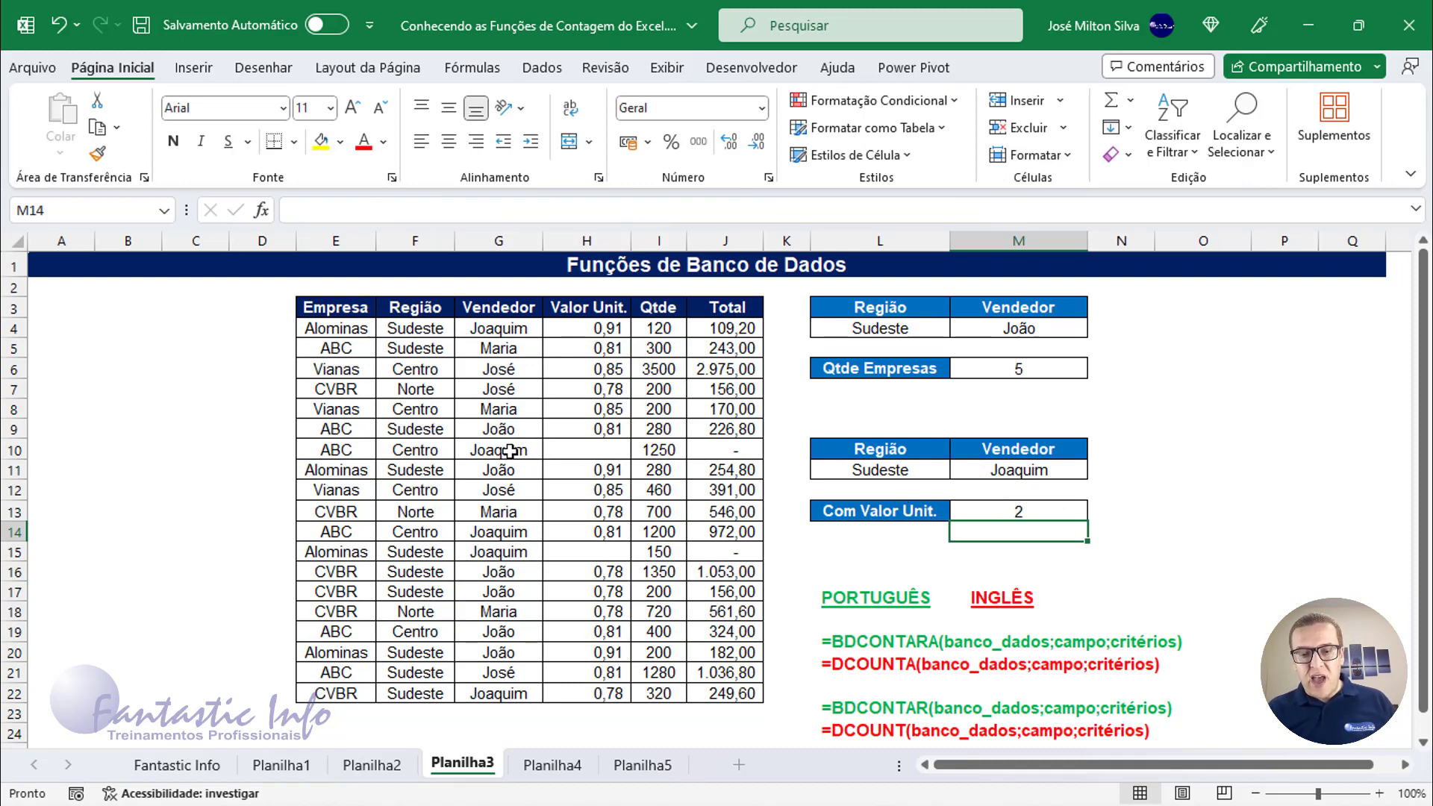
Step: Examine the table rows matching M11's salesperson, checking their Região for Sudeste and their Valor Unit. entries against M13's formula
left_click(512, 327)
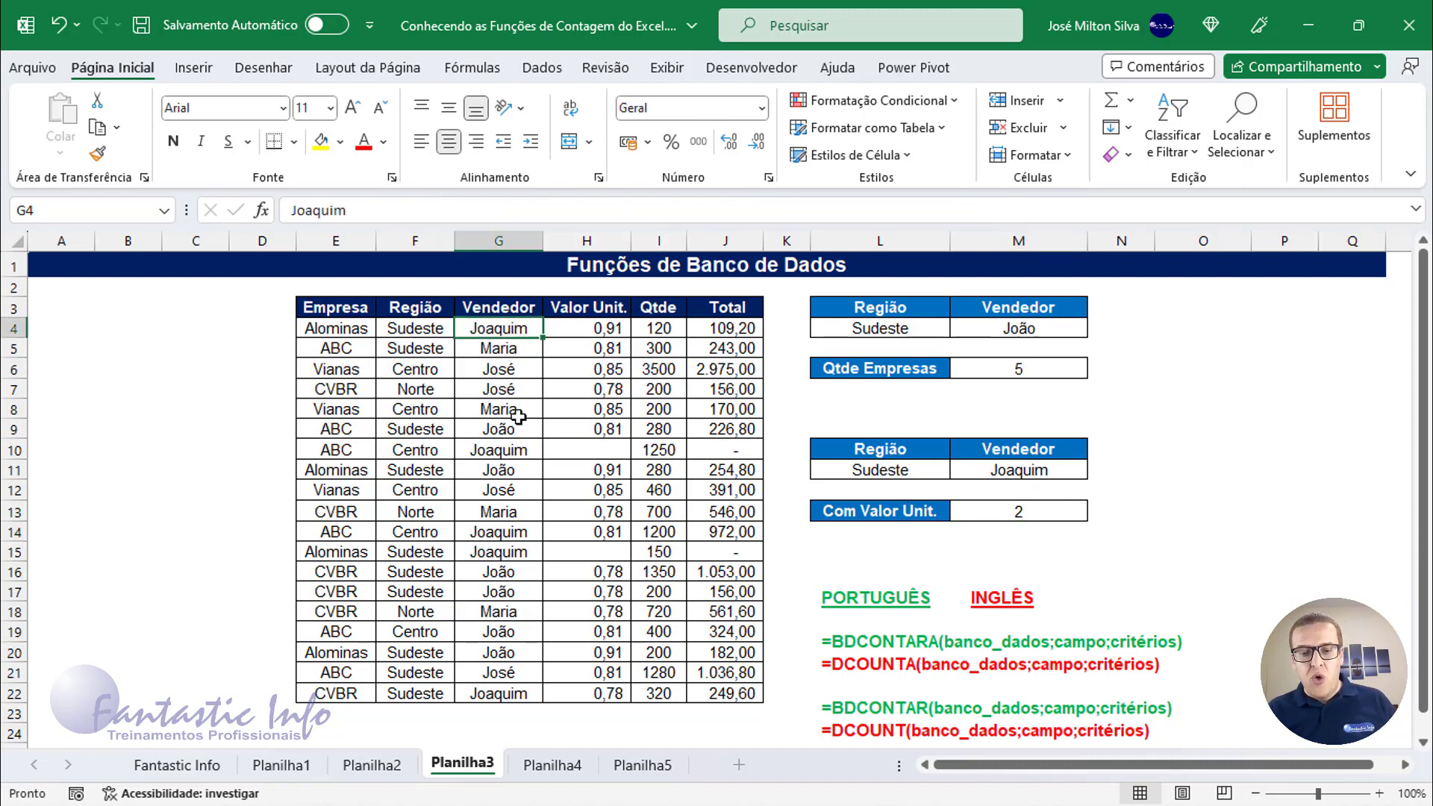
left_click(524, 454)
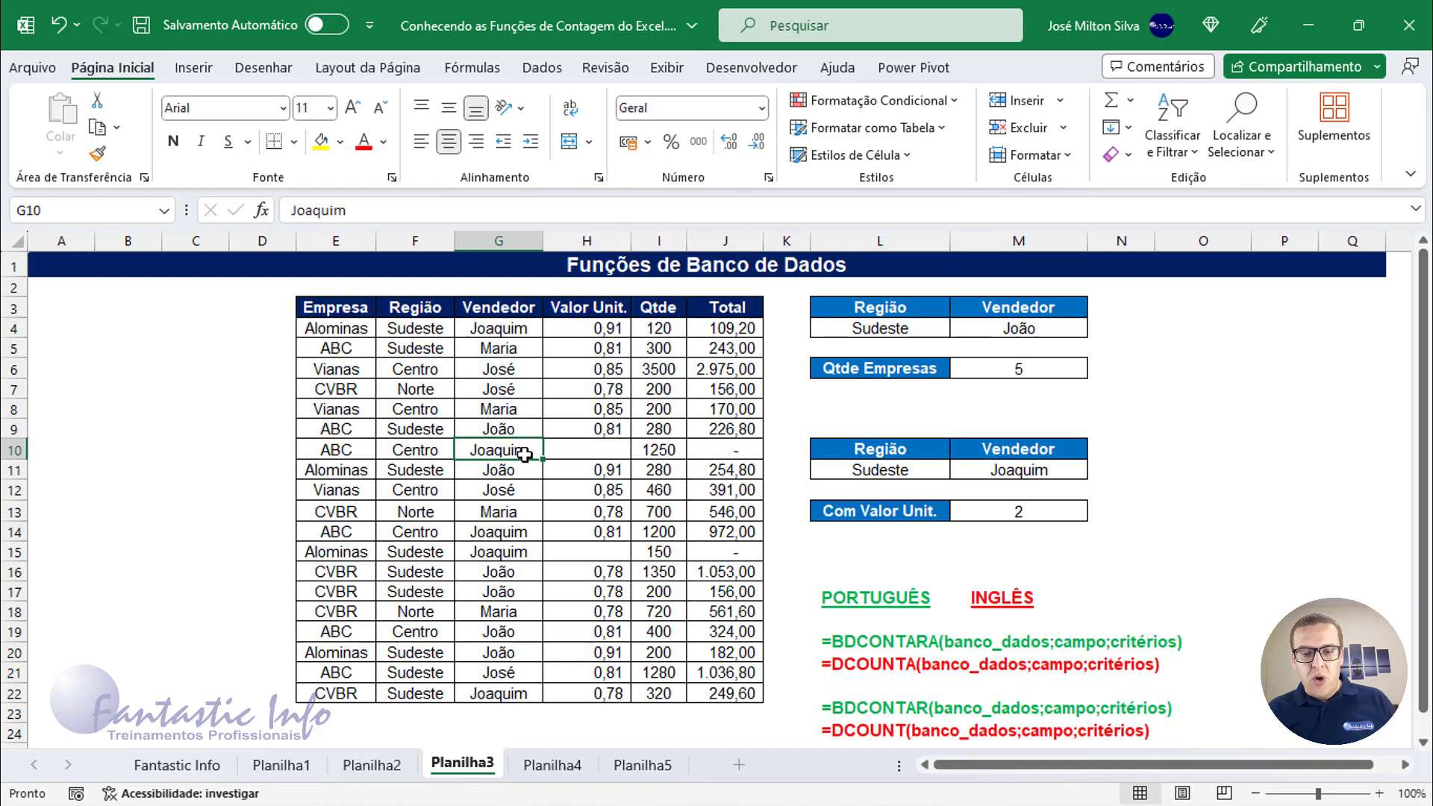
left_click(517, 530)
left_click(520, 553)
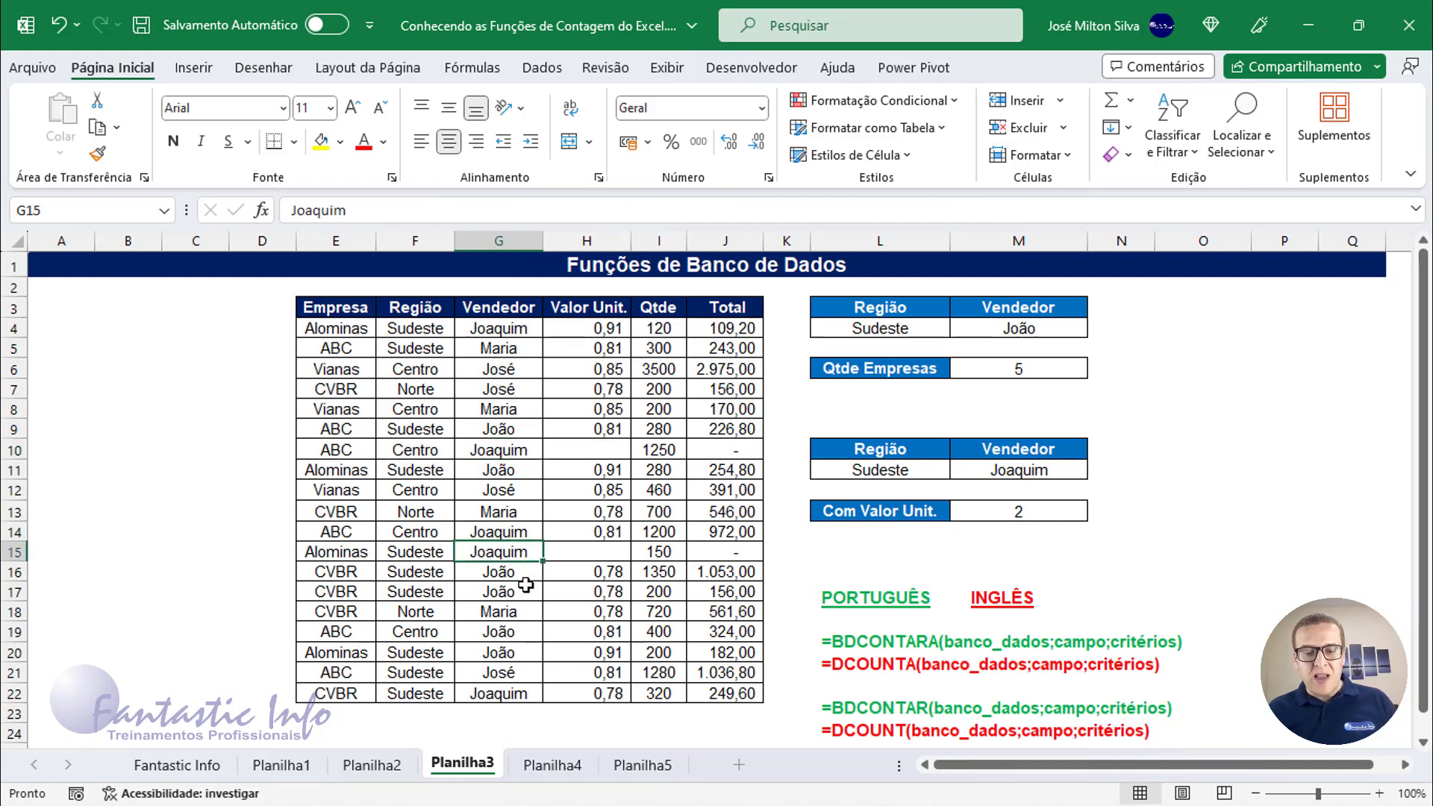
left_click(530, 693)
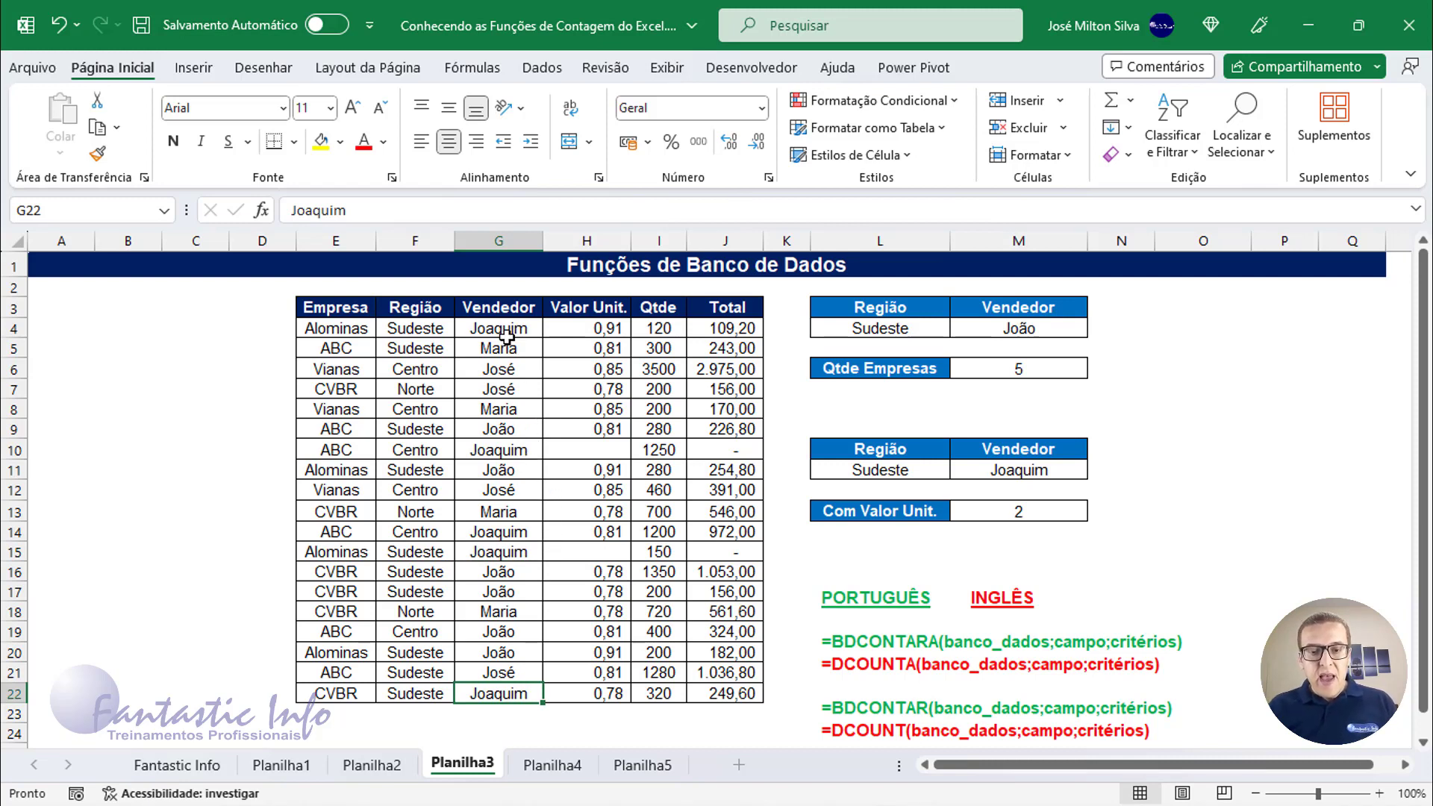
left_click_drag(422, 330, 489, 328)
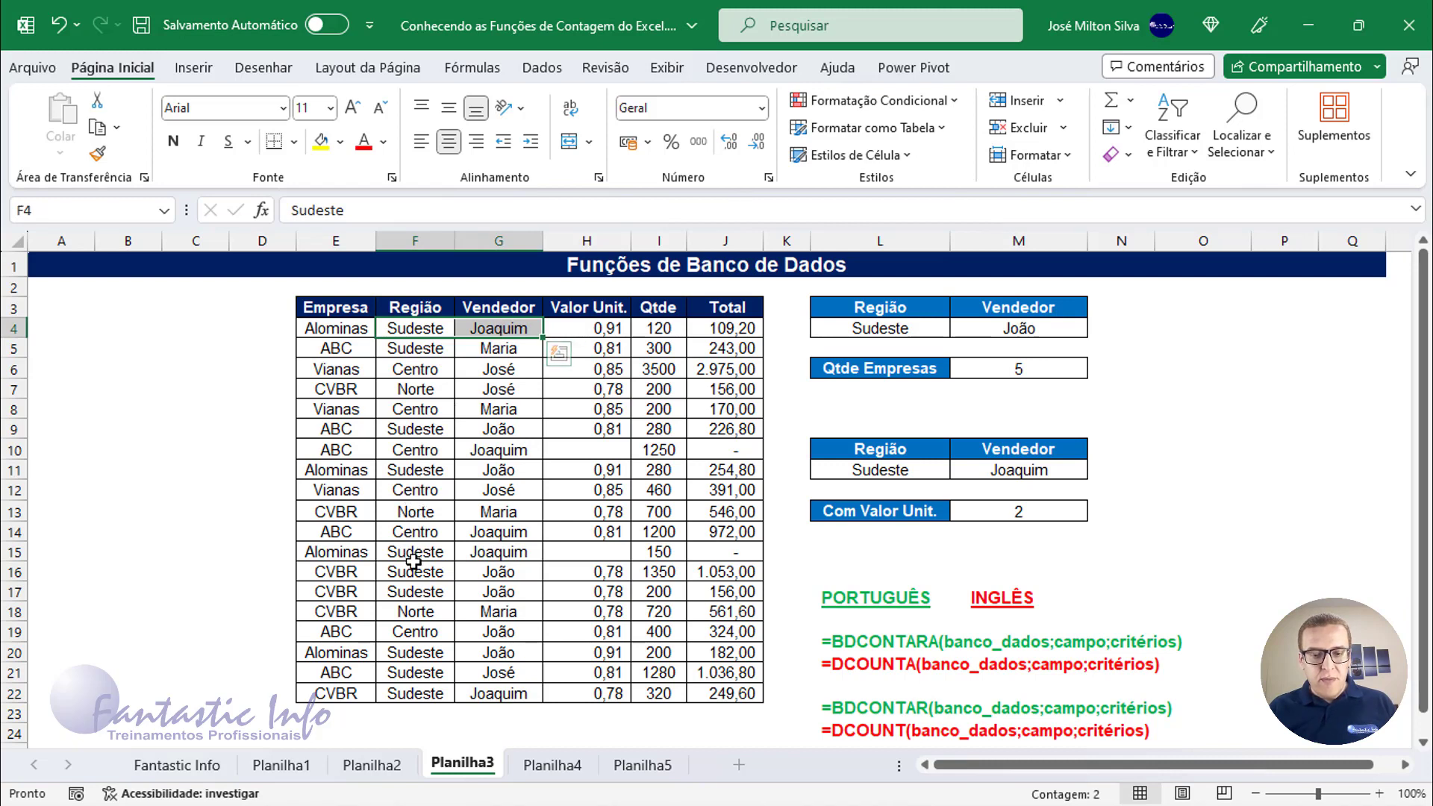
left_click_drag(417, 550, 507, 551)
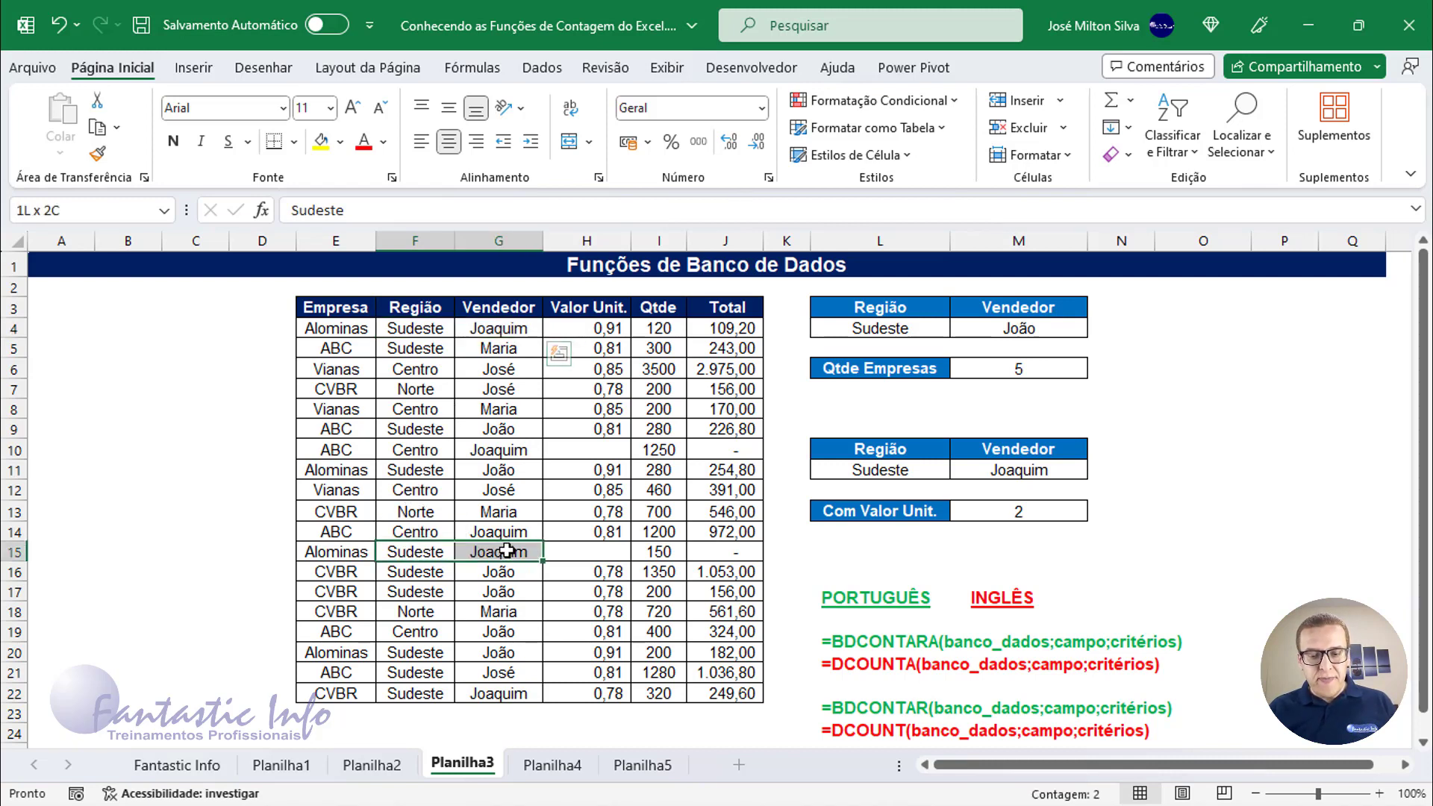
left_click_drag(410, 696, 508, 693)
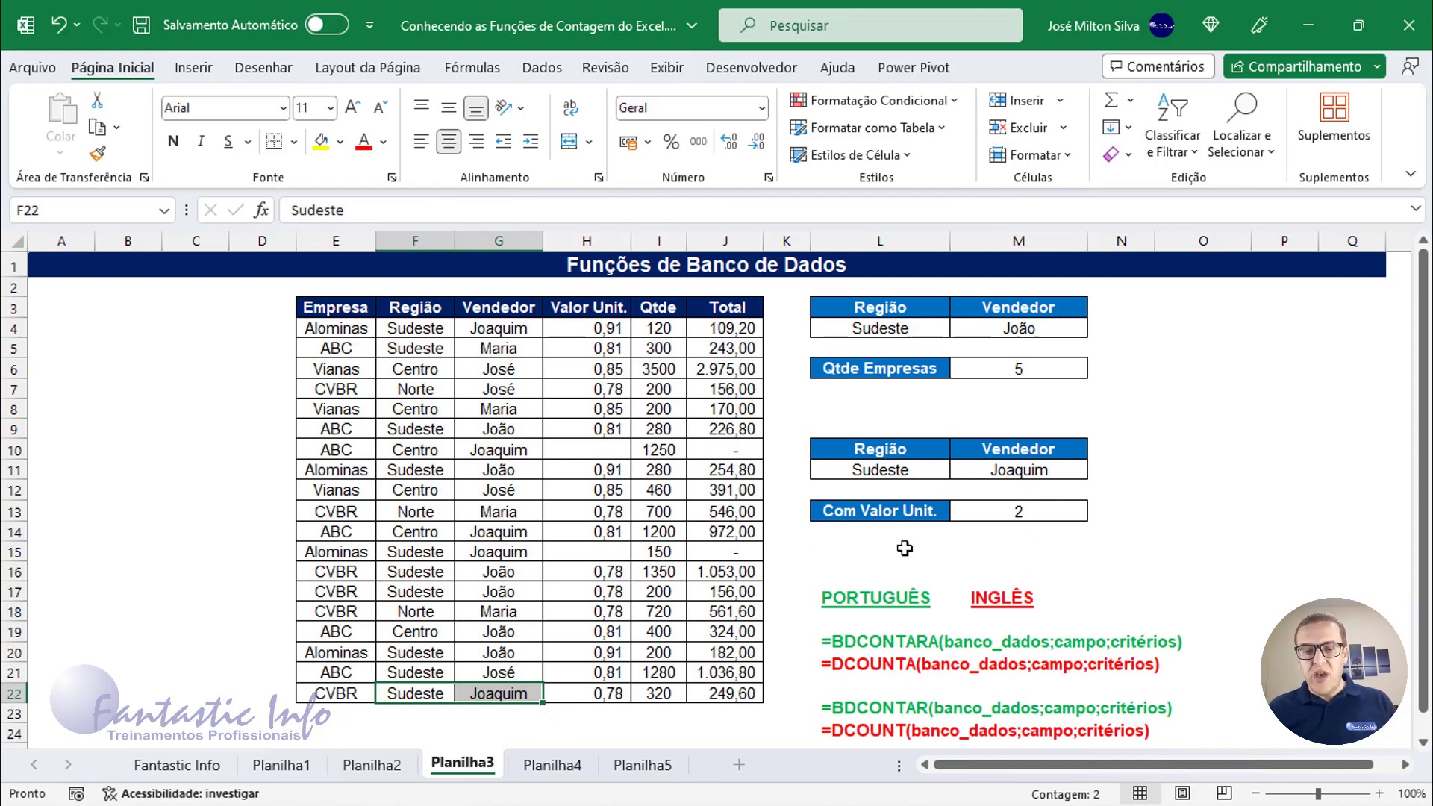
left_click_drag(425, 552, 586, 549)
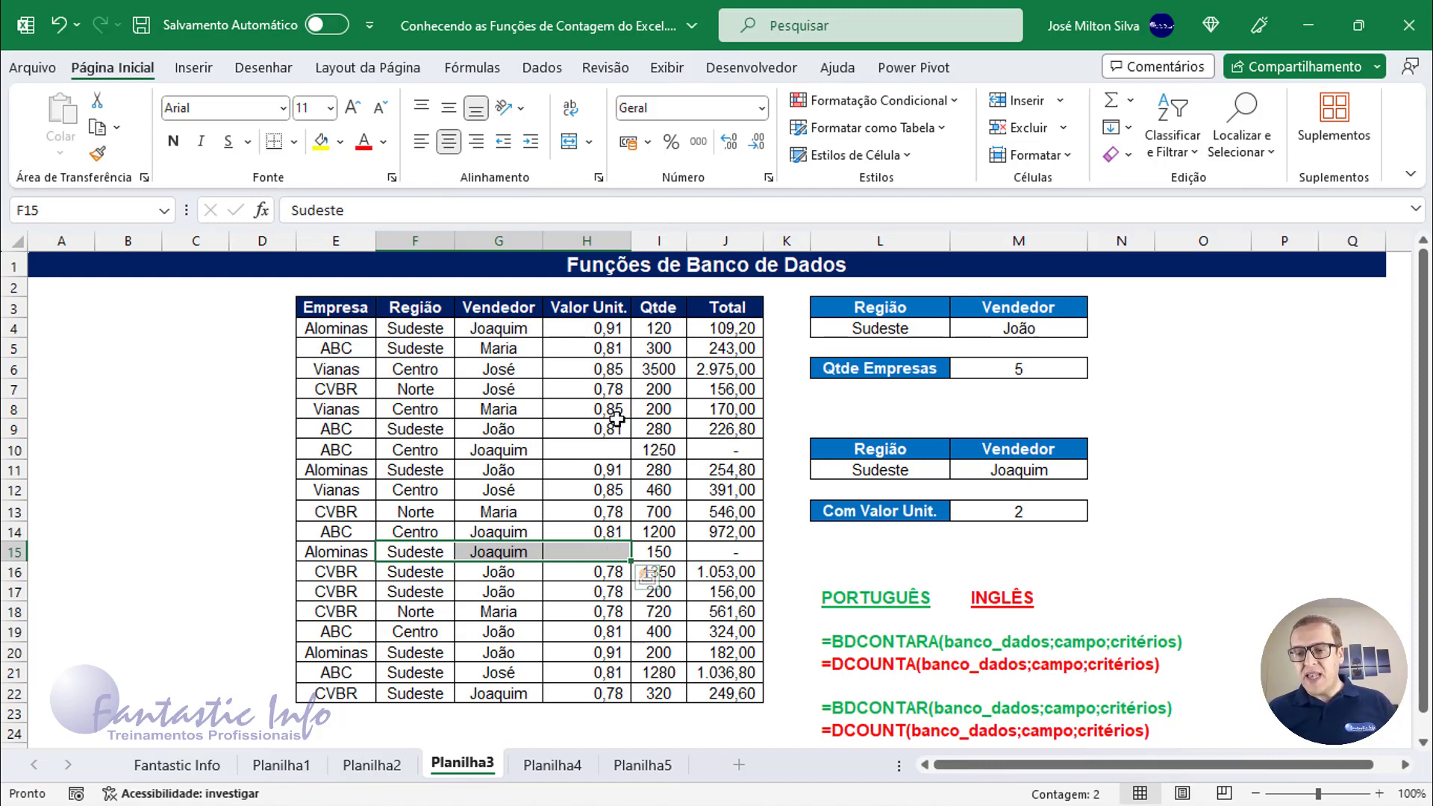
Step: Examine the headers of the second criteria block and the empty cells N10:O10 beside them
left_click_drag(888, 431, 969, 452)
left_click(1131, 452)
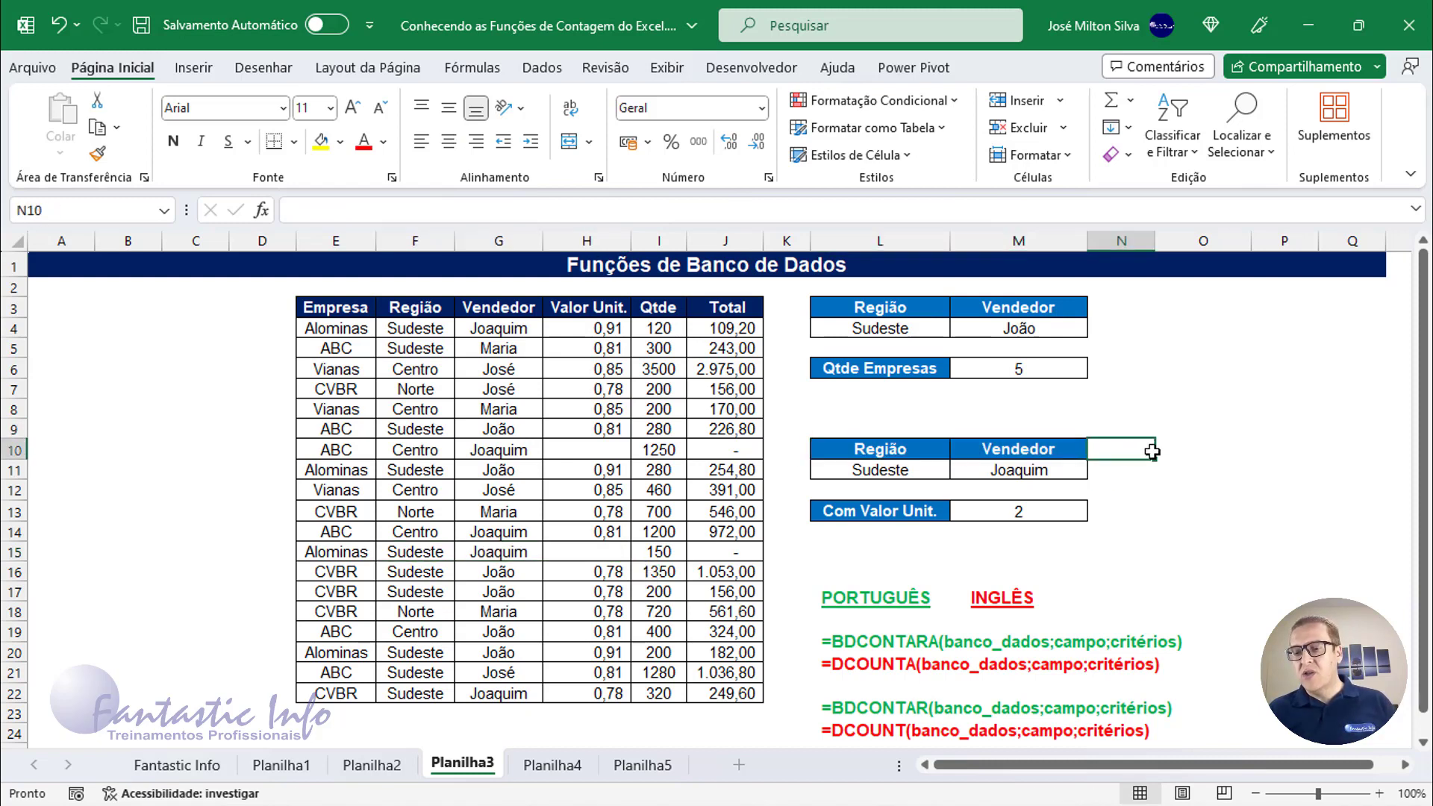
left_click(1226, 451)
left_click_drag(1145, 451, 1223, 452)
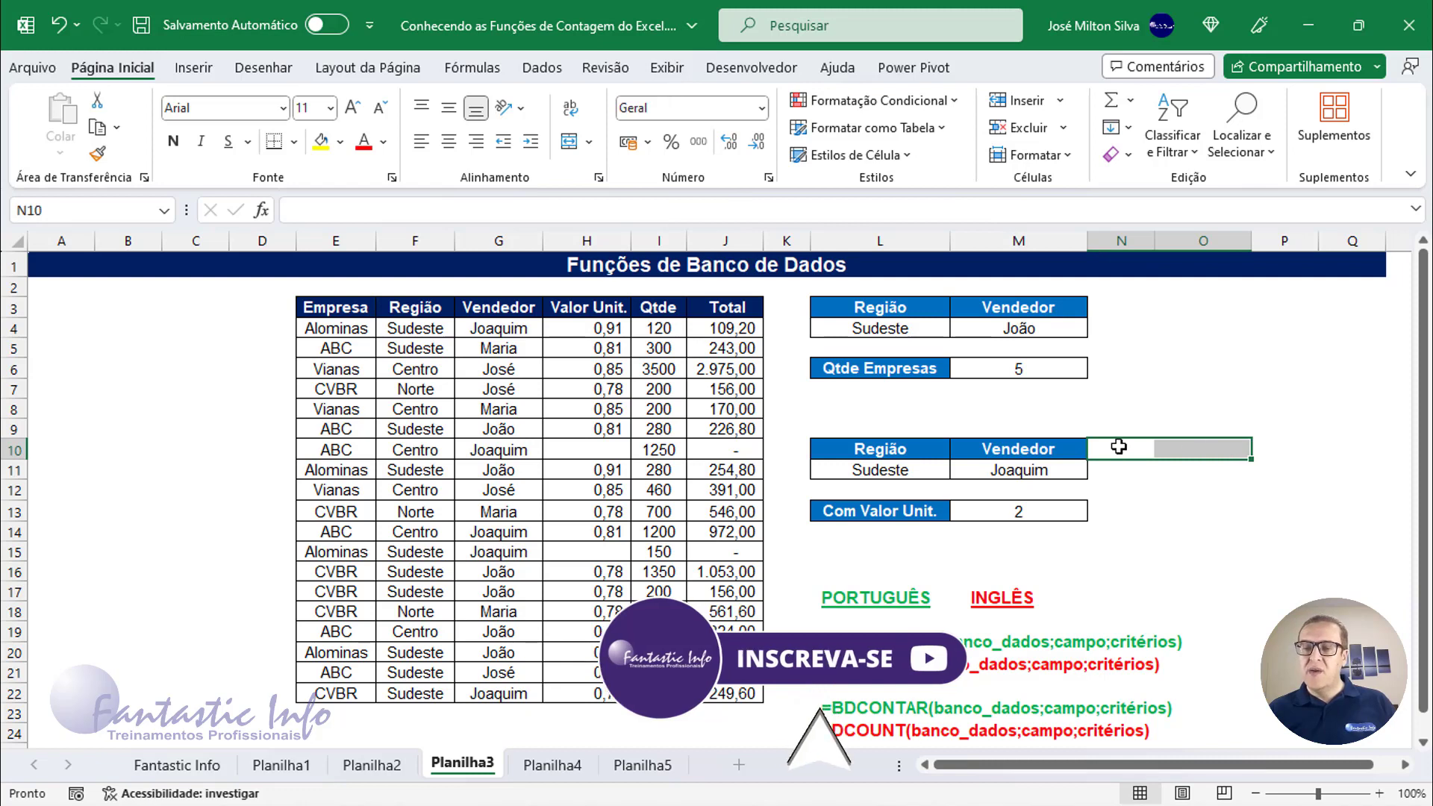
left_click(892, 452)
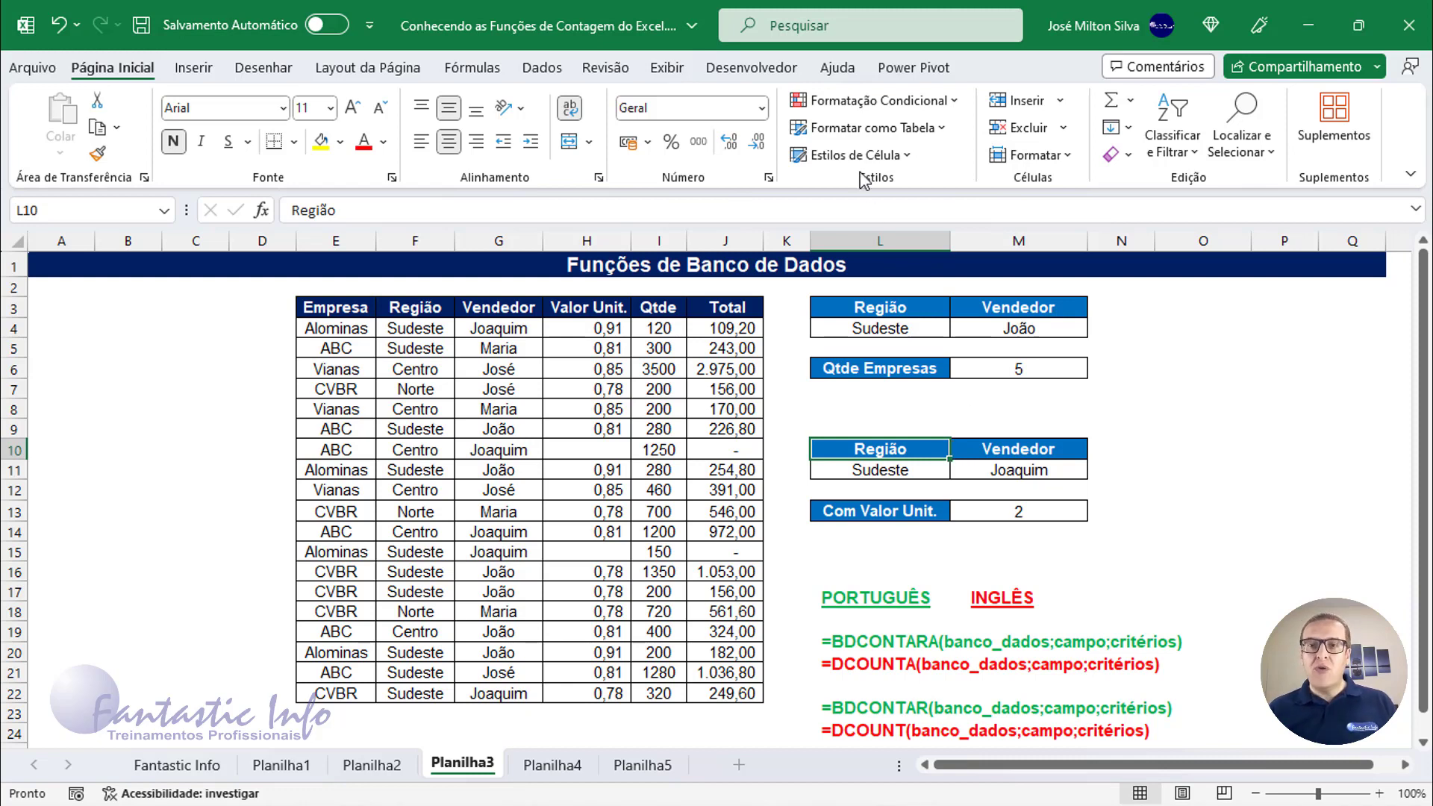
Step: On the Planilha4 sheet, start a SUBTOTAL formula in the Qtde cell F3 with function 3 - CONT.VALORES
left_click(556, 767)
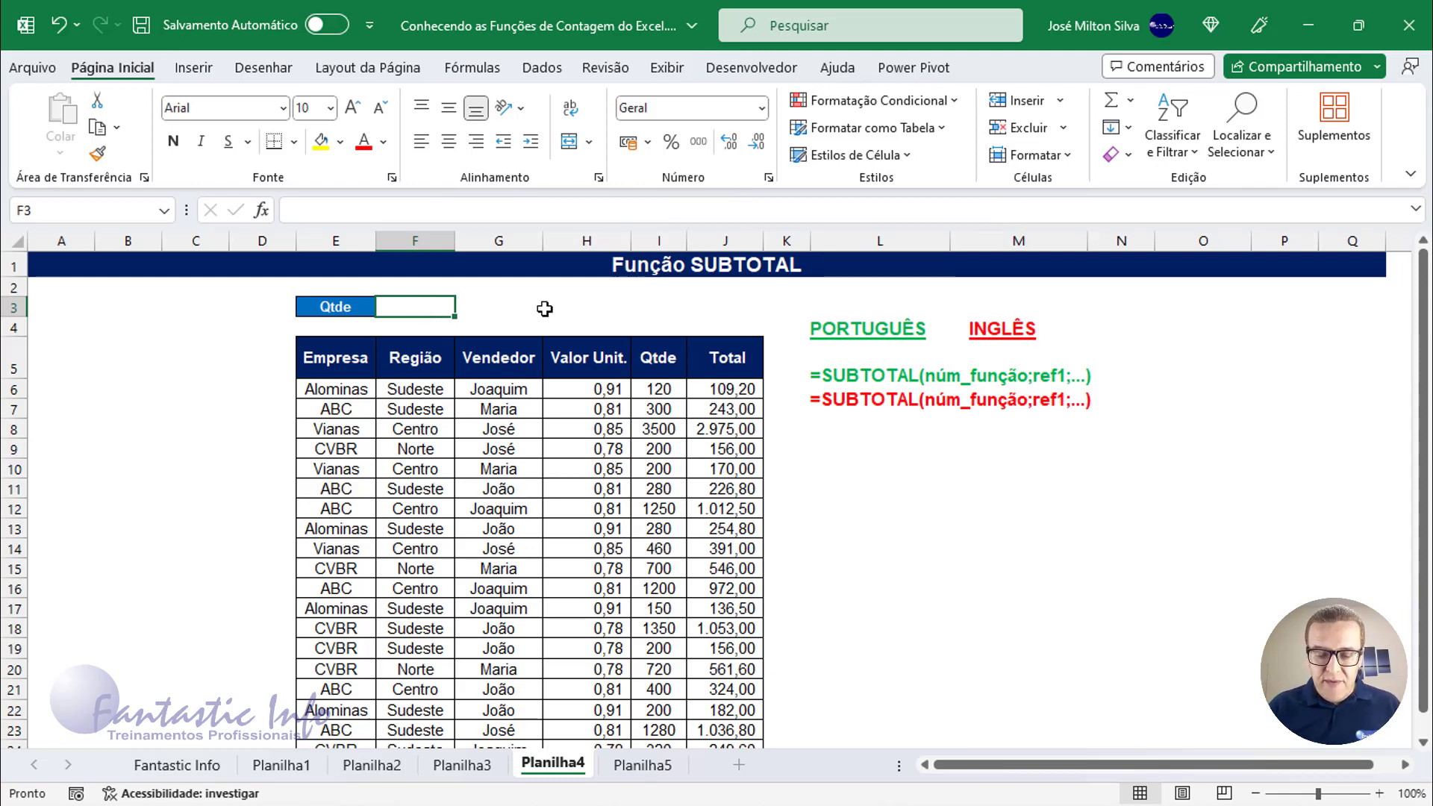
type("=subt")
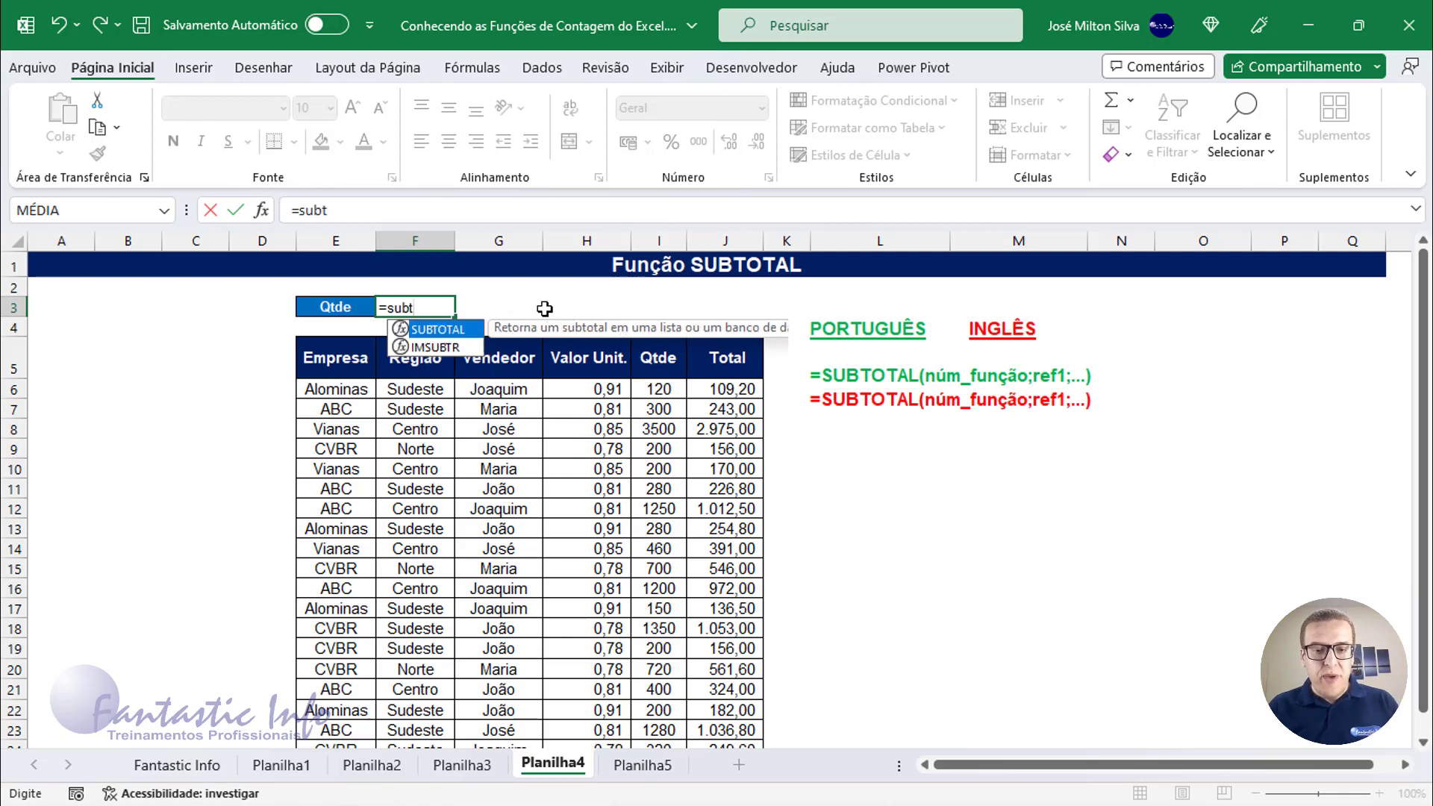
type("otal")
key("Tab")
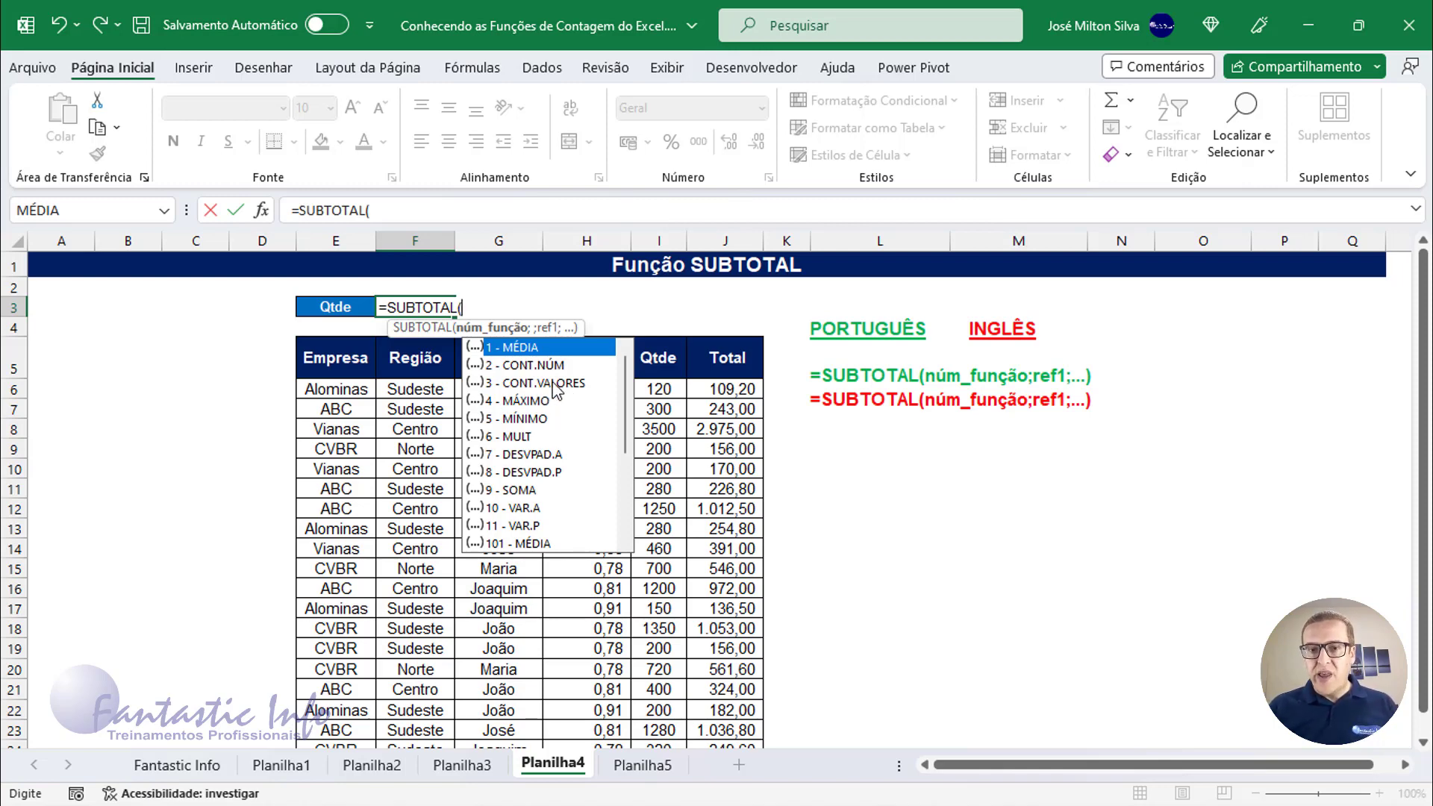
double_click(553, 383)
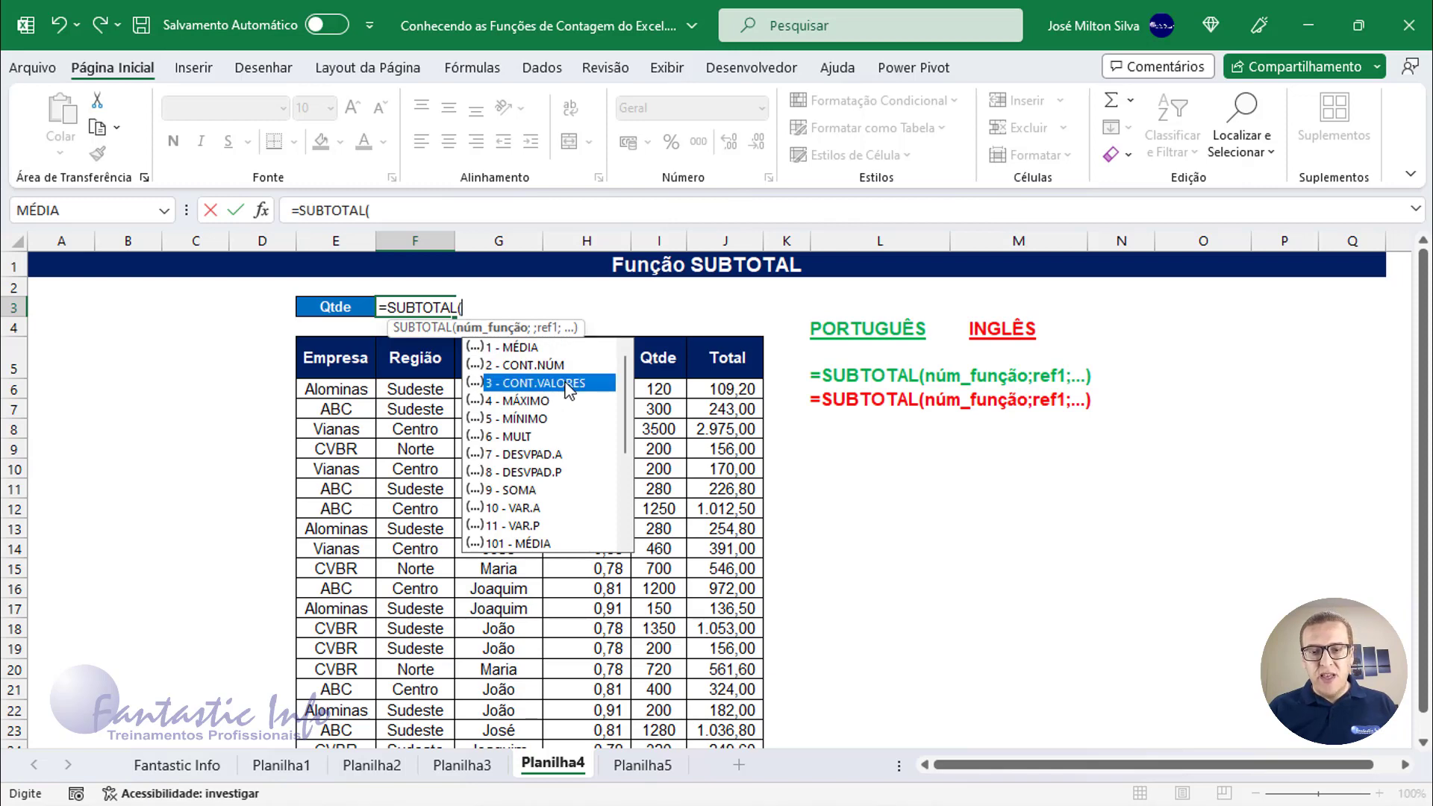
type(";")
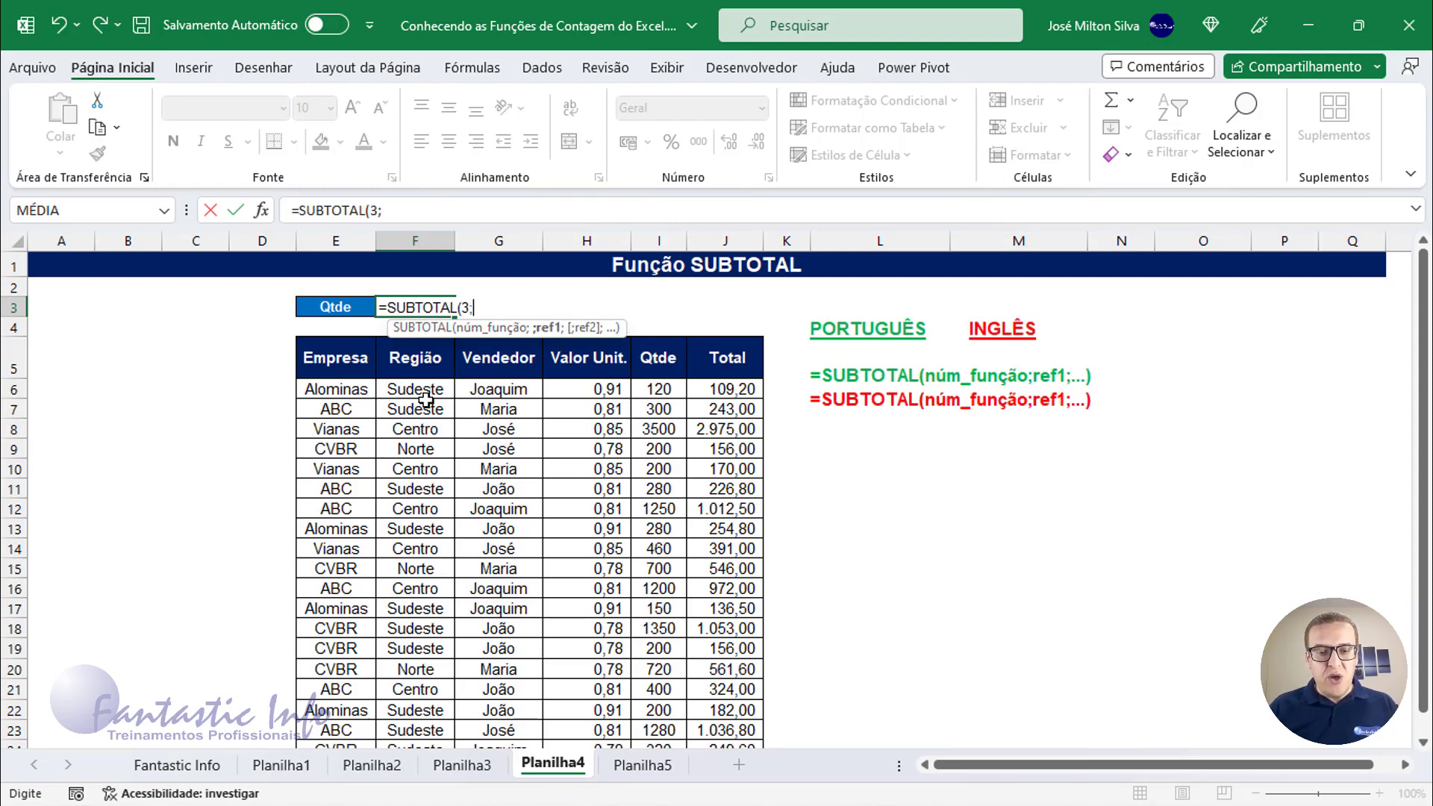
Step: Complete the SUBTOTAL formula in F3 with the Empresa entries E6:E24 as its reference
left_click(338, 389)
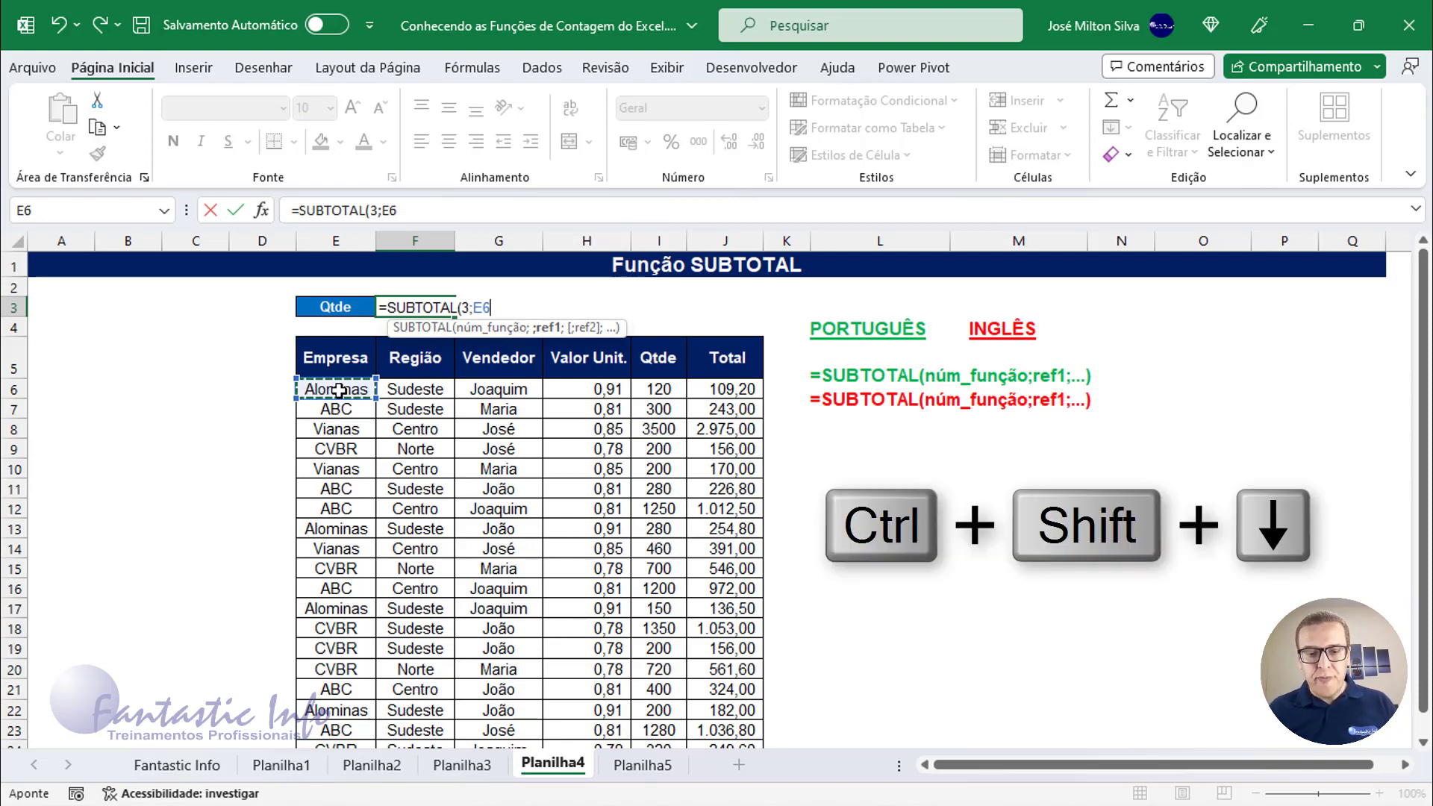
key("ctrl+shift+Down")
scroll(323, 624, "down", 1)
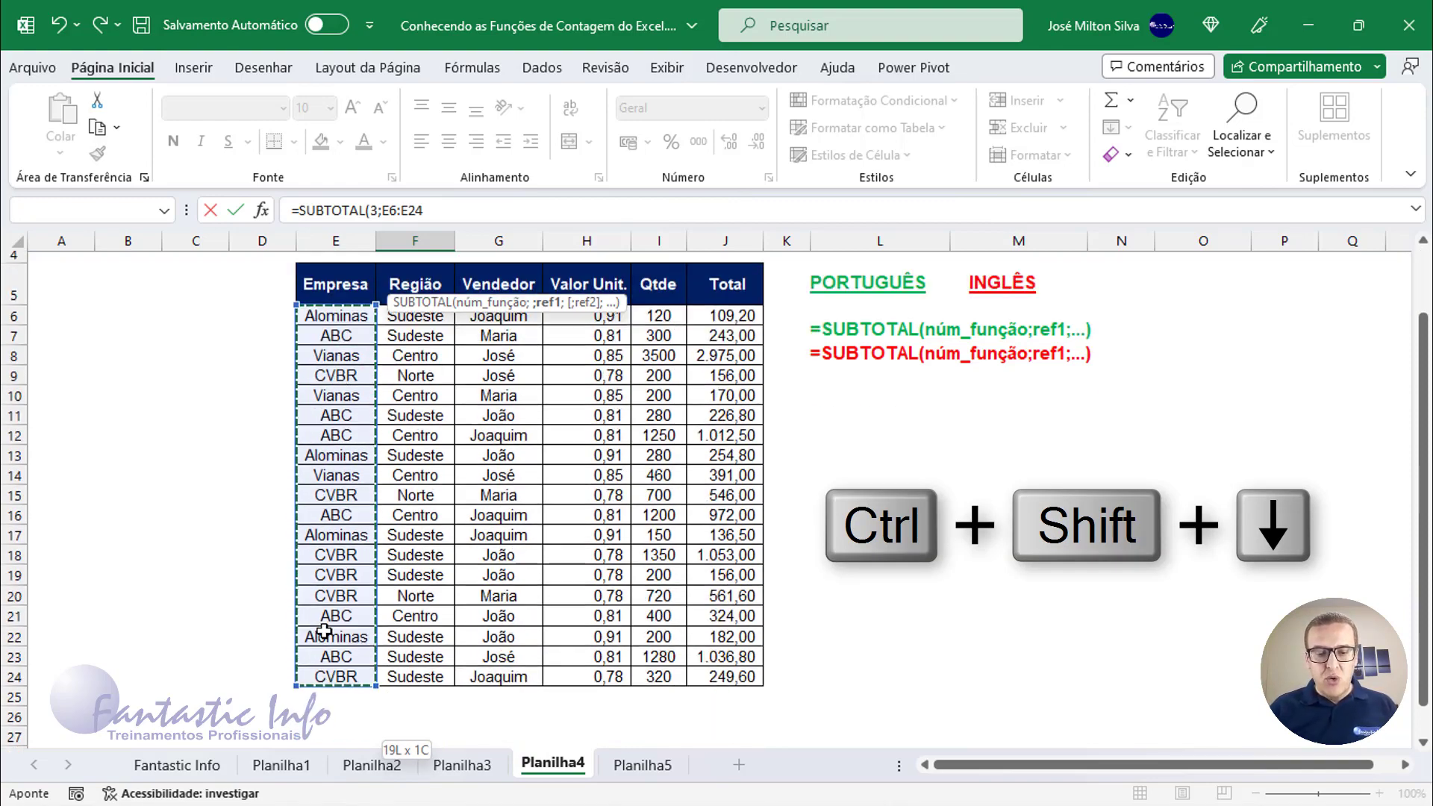
scroll(323, 624, "up", 2)
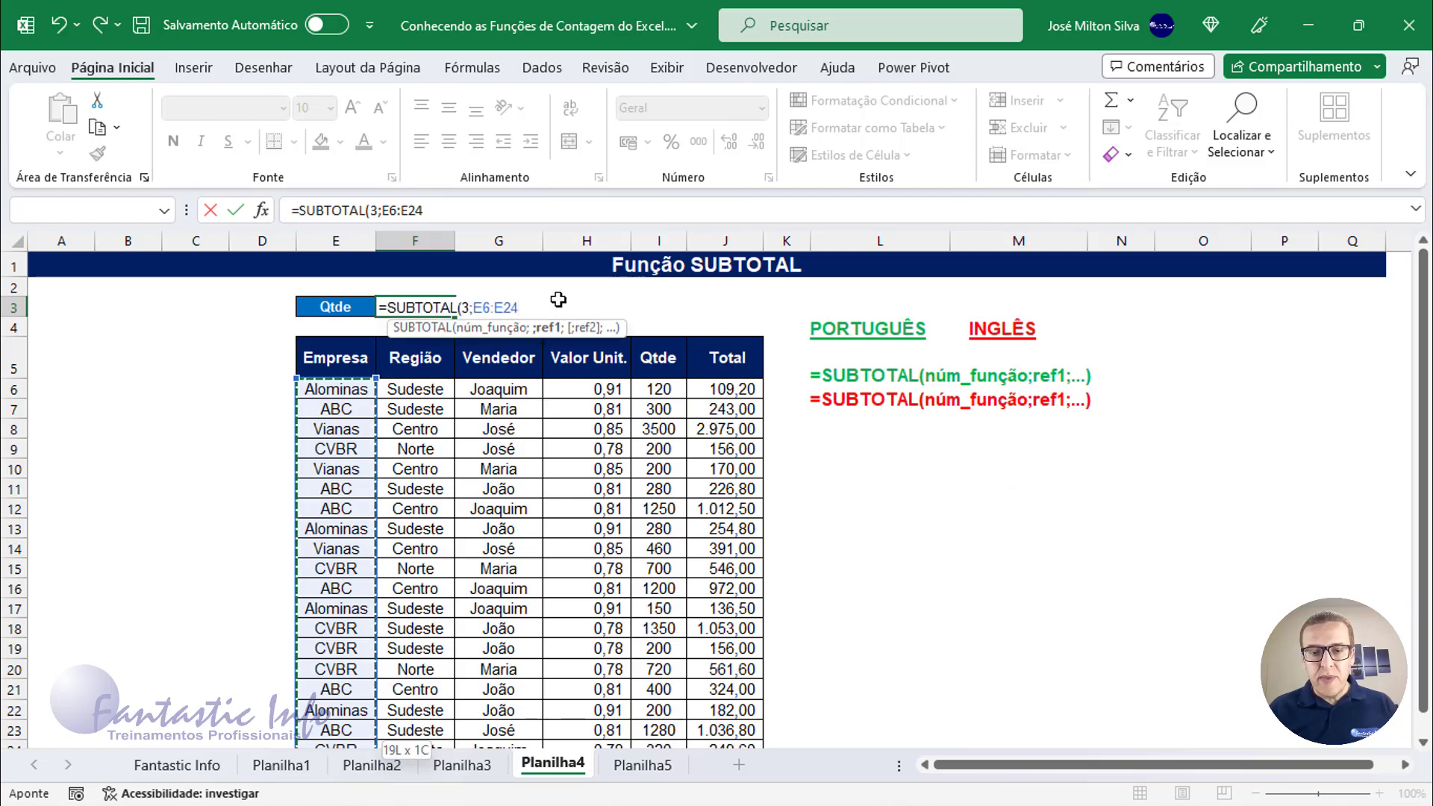
type(")")
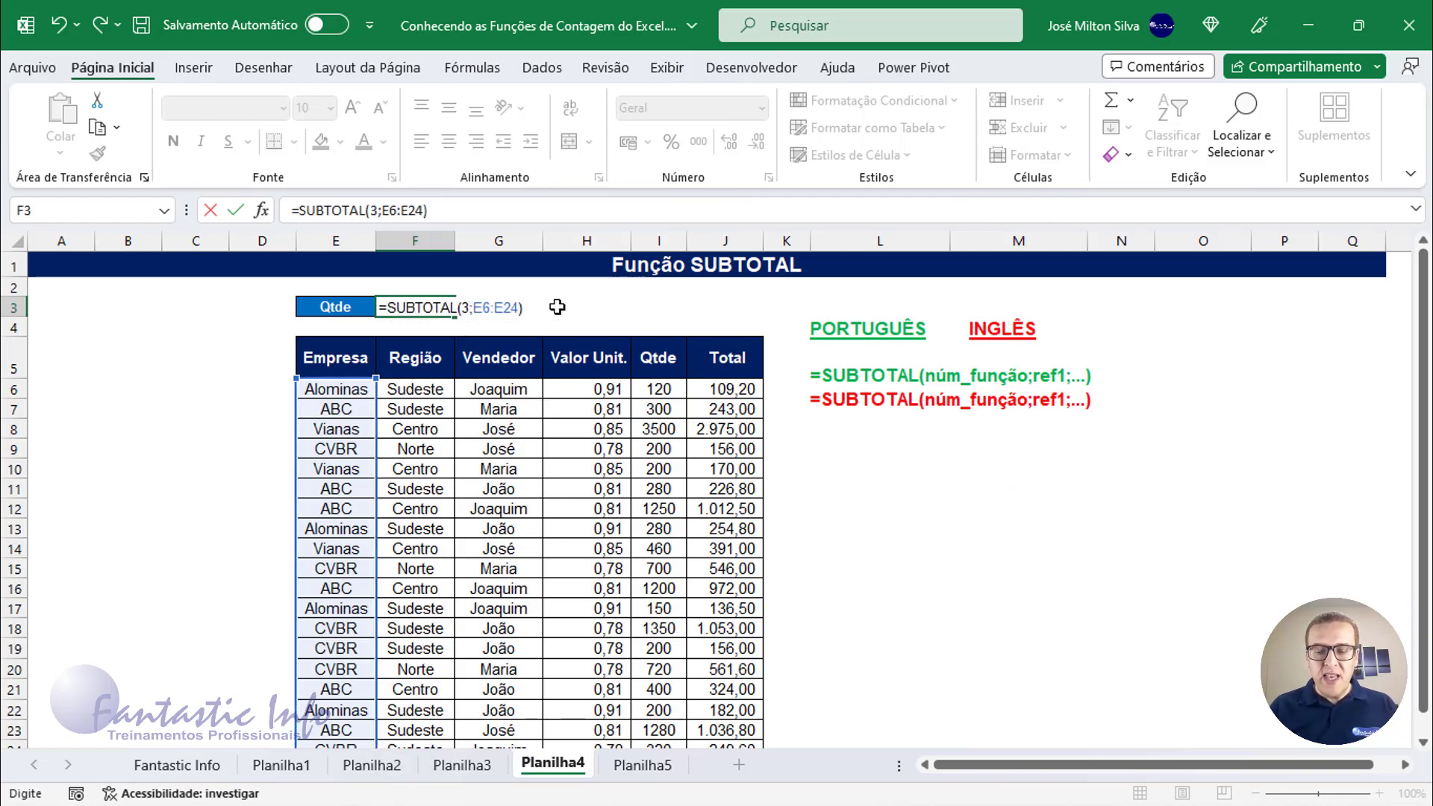
key("Return")
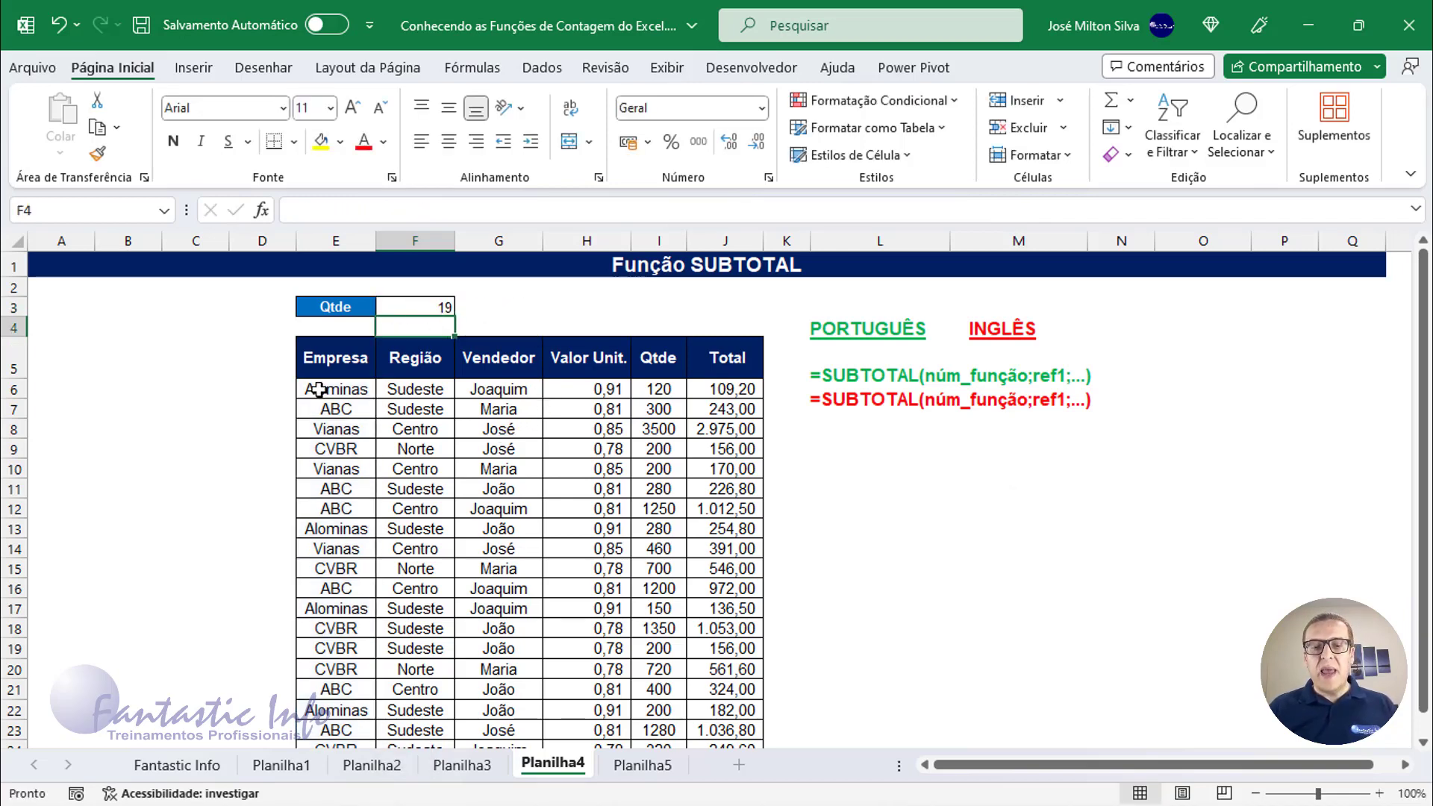
Step: Turn on filtering for the table whose header row starts at the Empresa cell E5
left_click(320, 394)
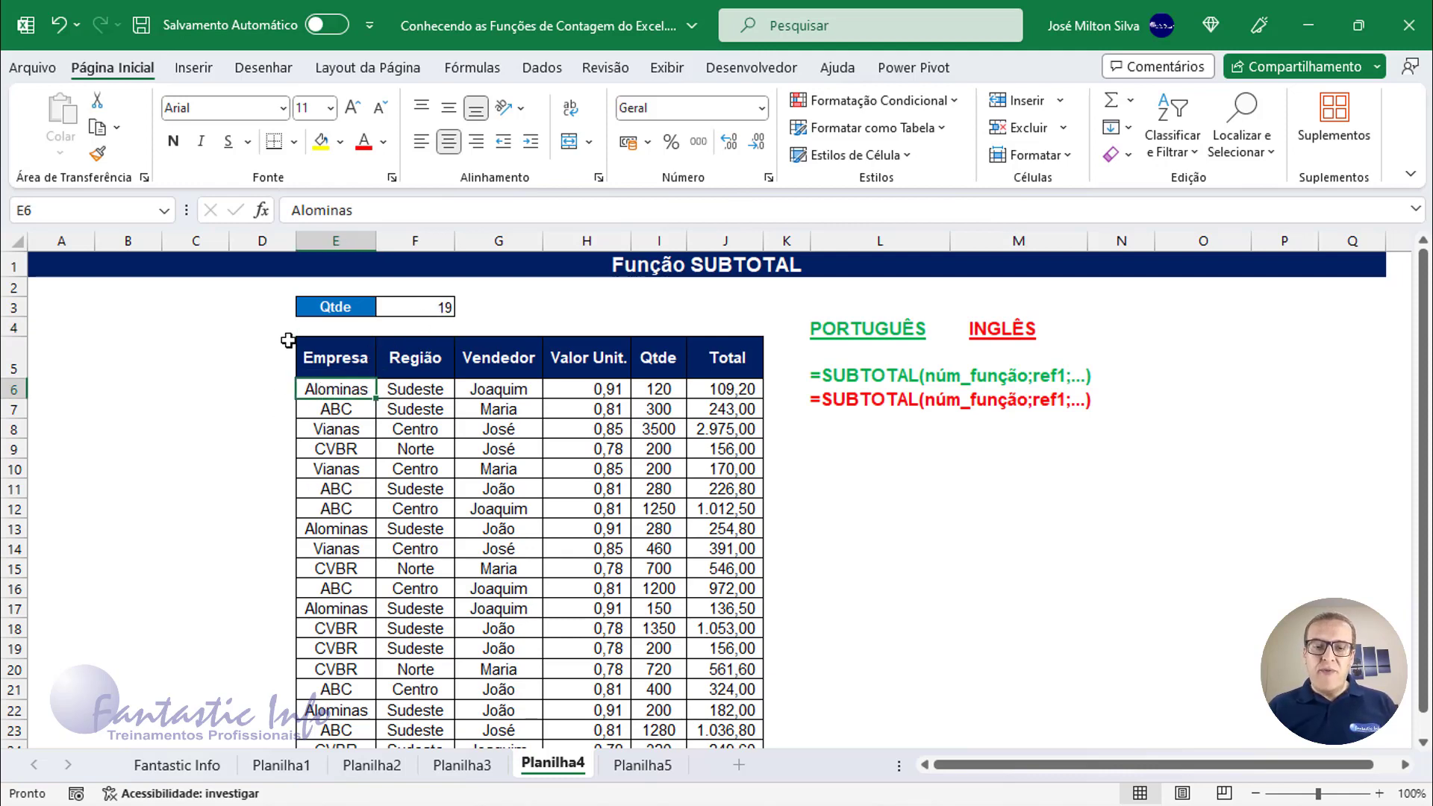
left_click(332, 362)
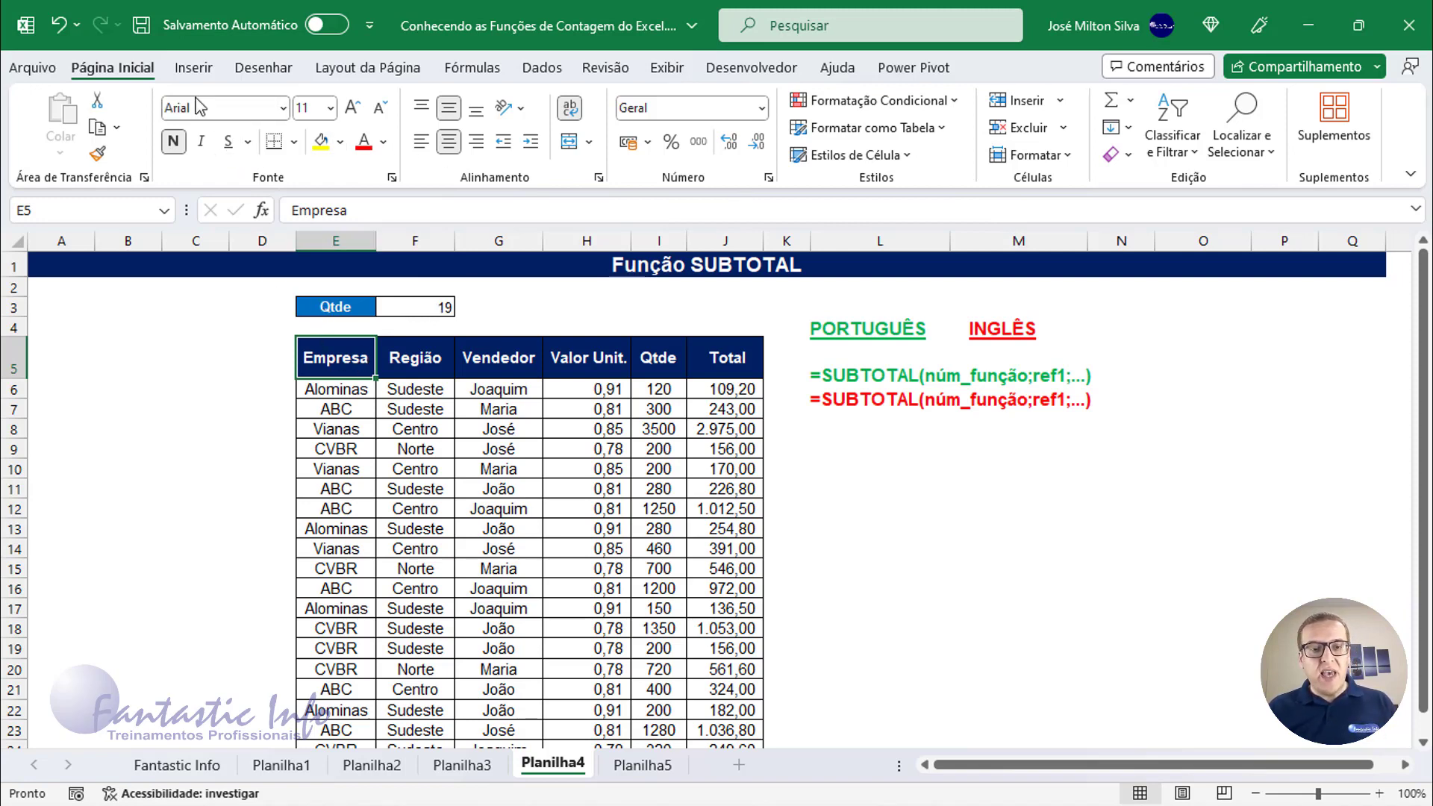
left_click(552, 80)
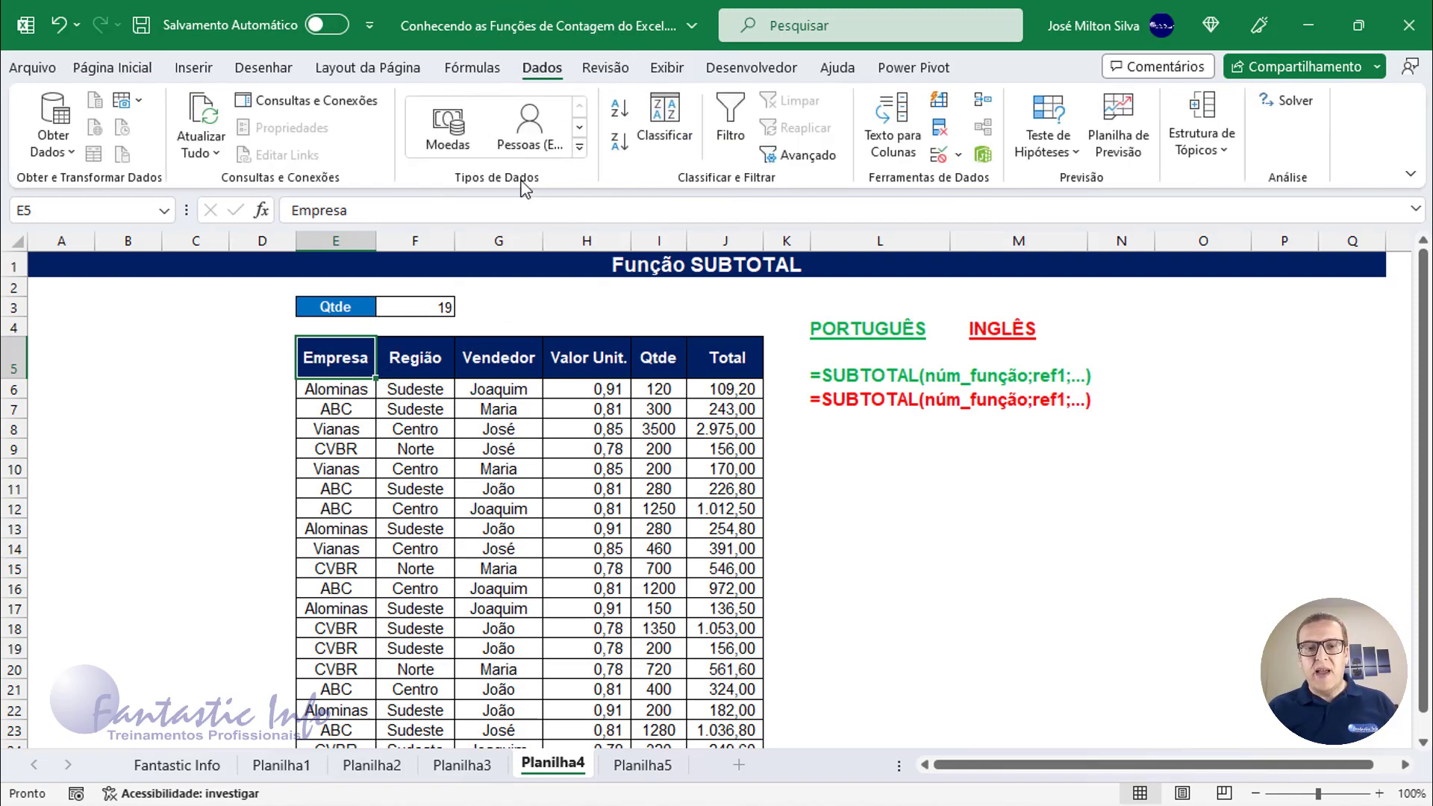
left_click(730, 126)
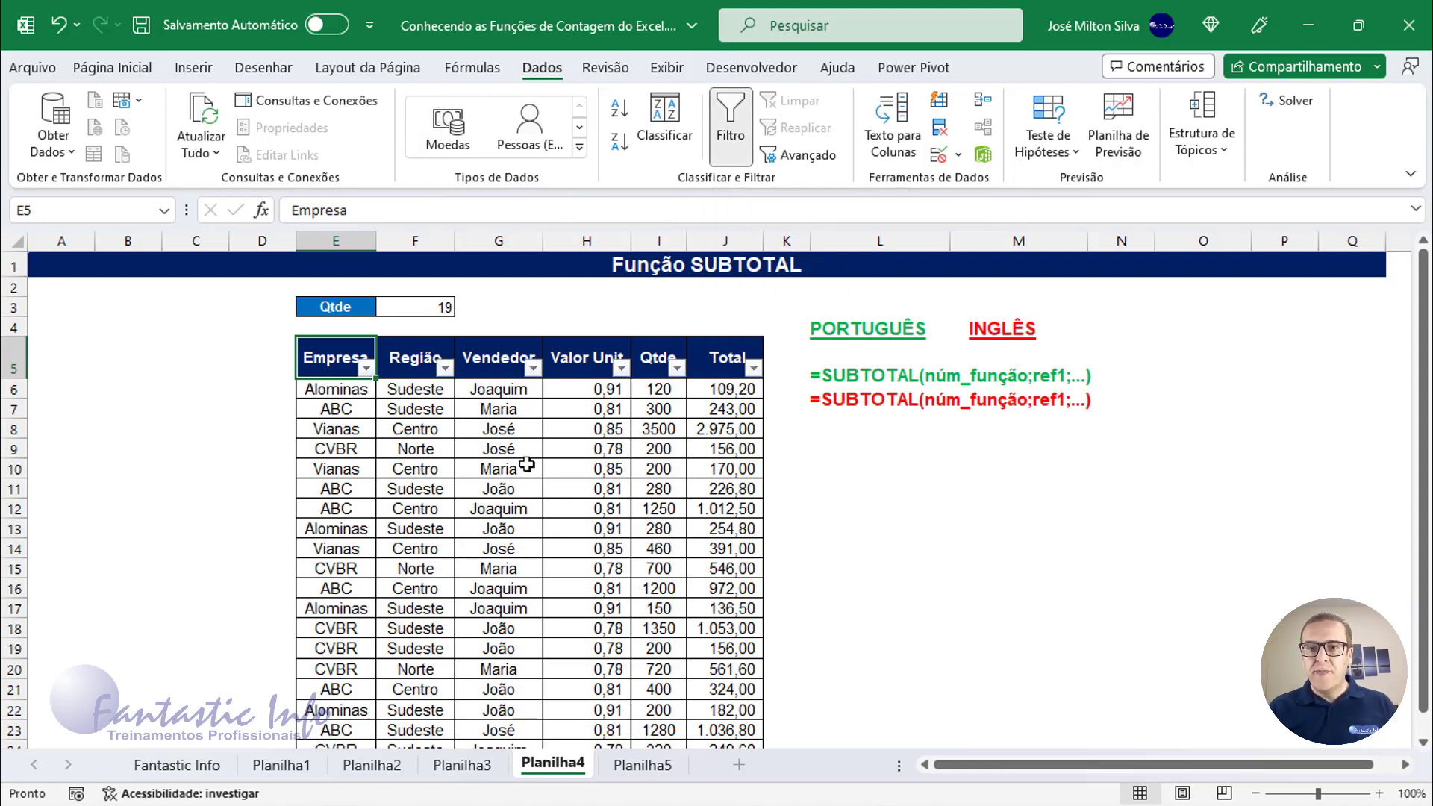
Step: Filter the Região column to show only Sudeste
left_click(444, 367)
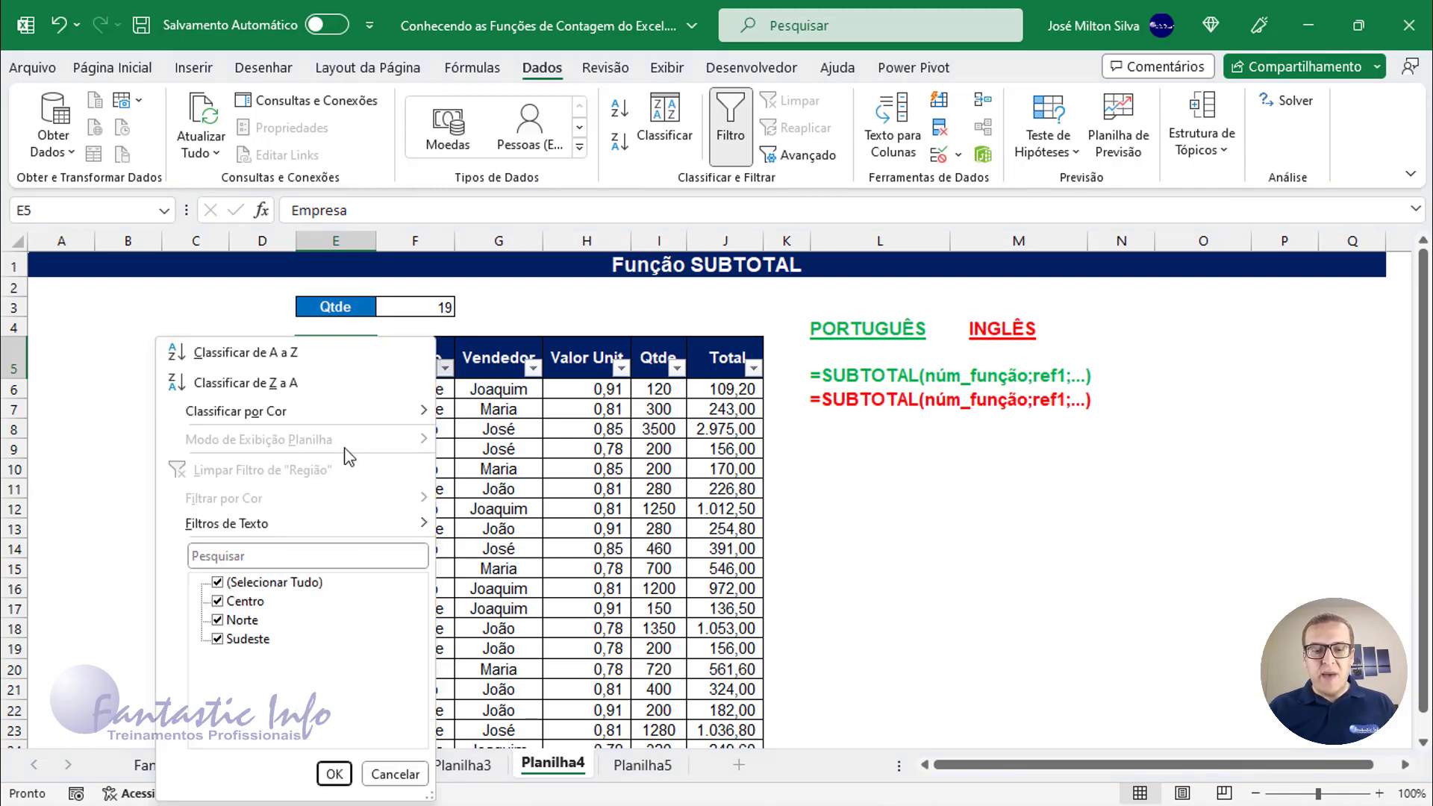
left_click(217, 584)
left_click(231, 643)
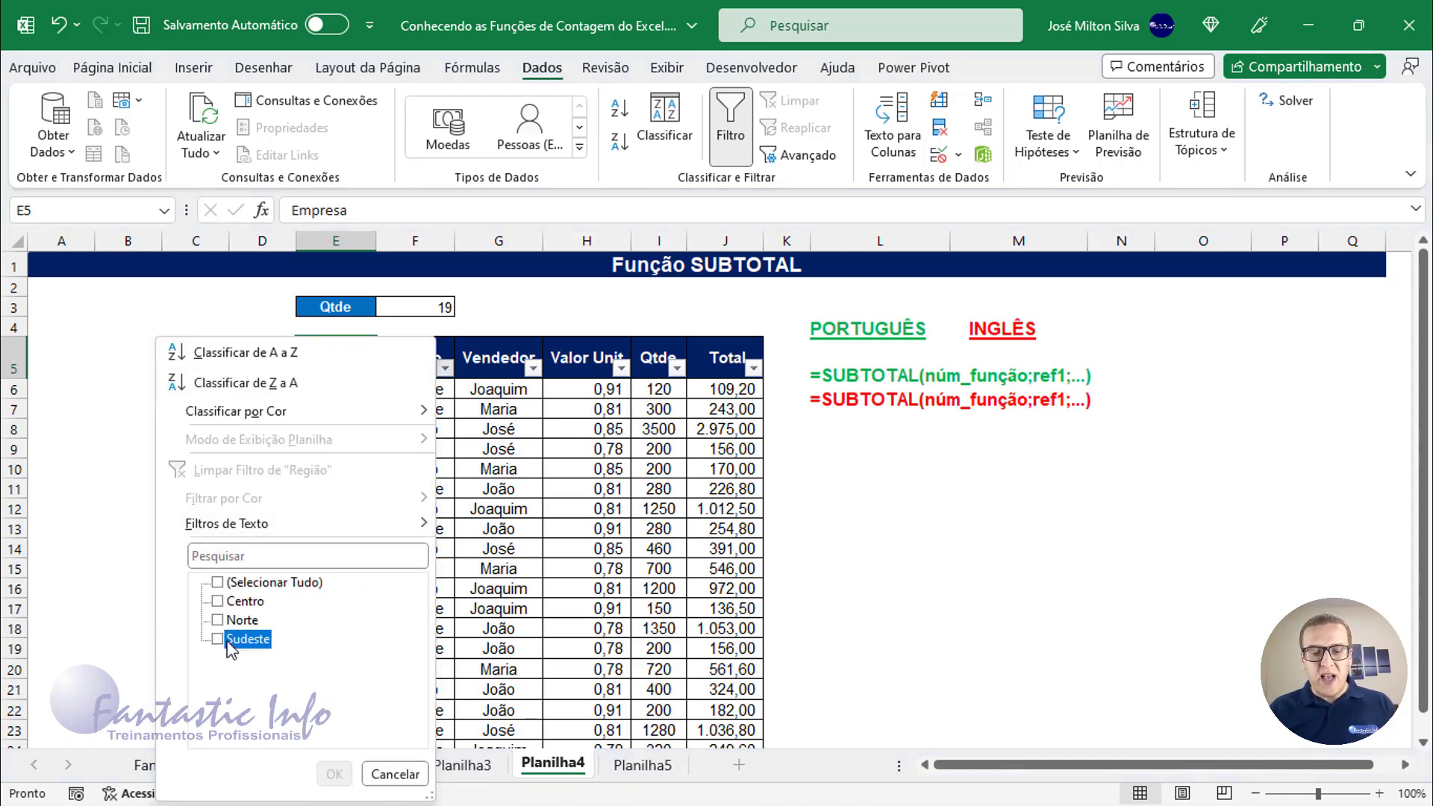
left_click(229, 640)
left_click(334, 773)
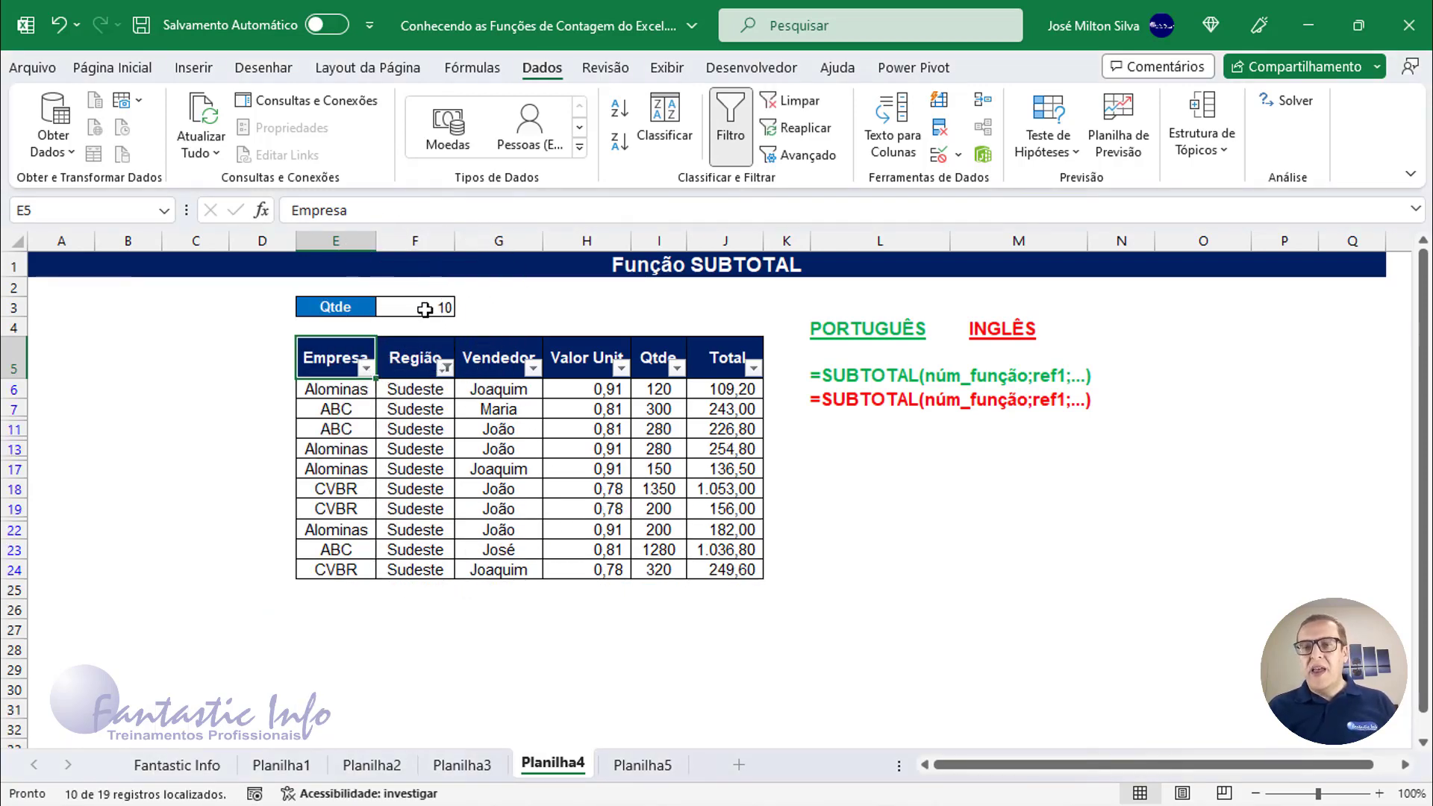
Step: Filter the Vendedor column to show only the second salesperson in its value list
left_click(533, 367)
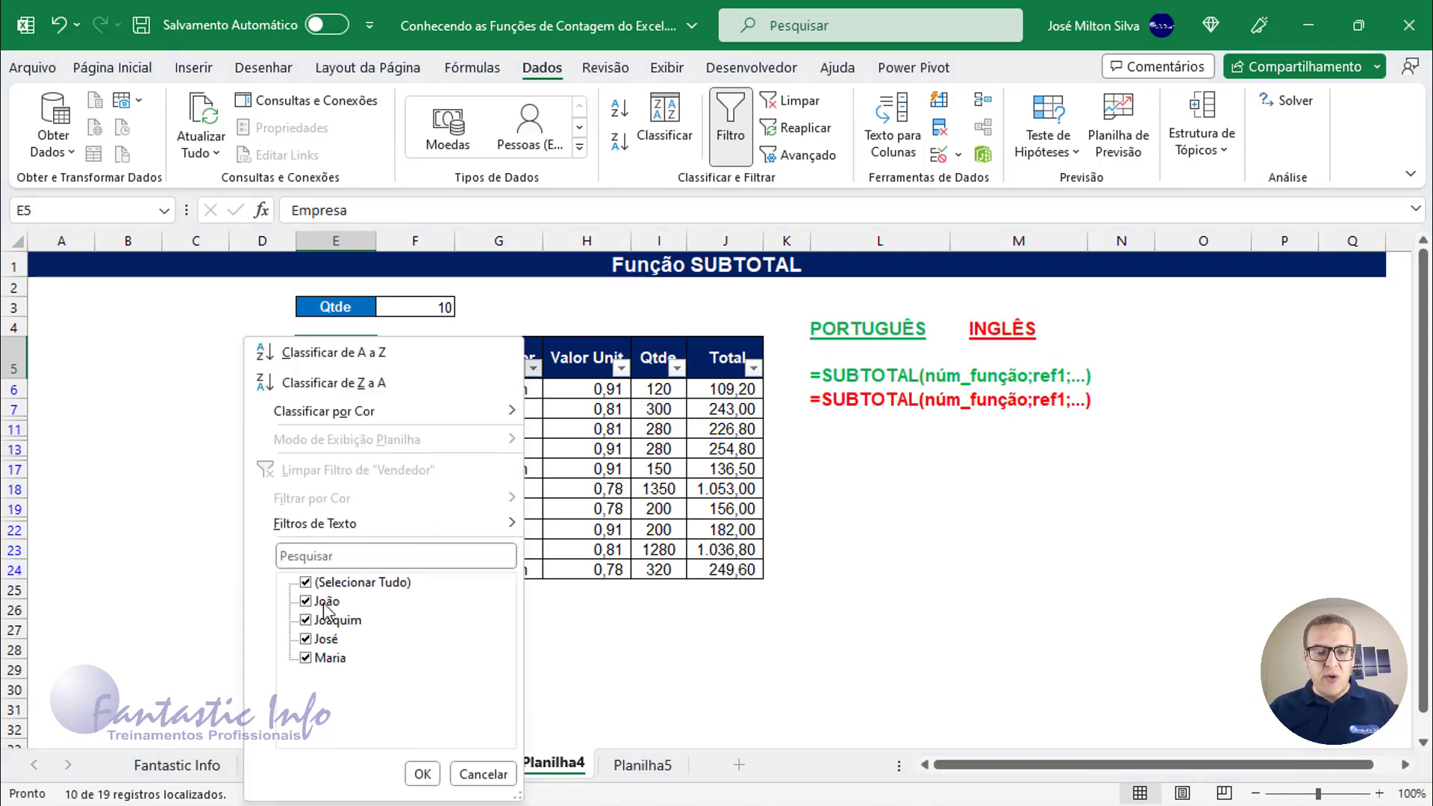
left_click(313, 582)
left_click(306, 620)
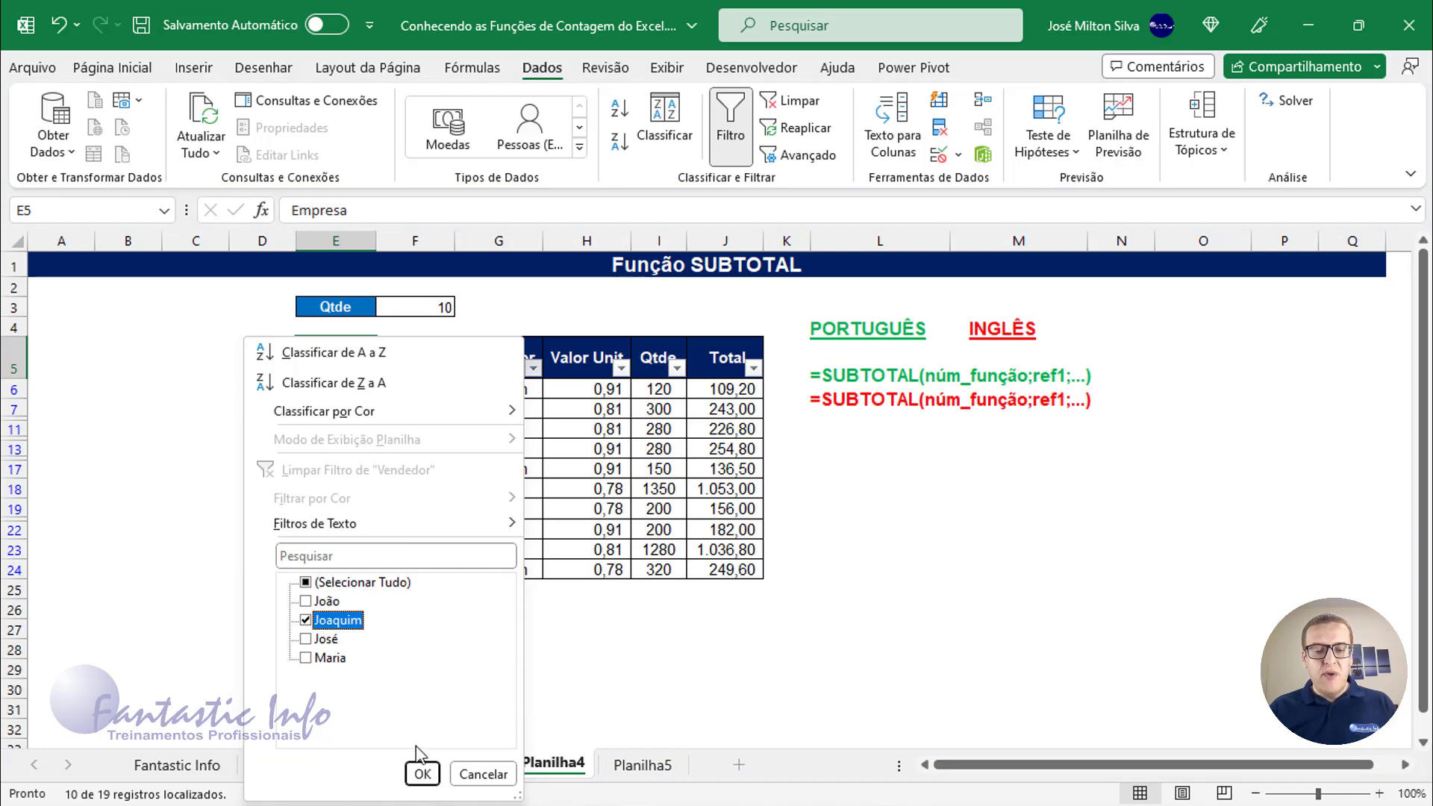
left_click(422, 774)
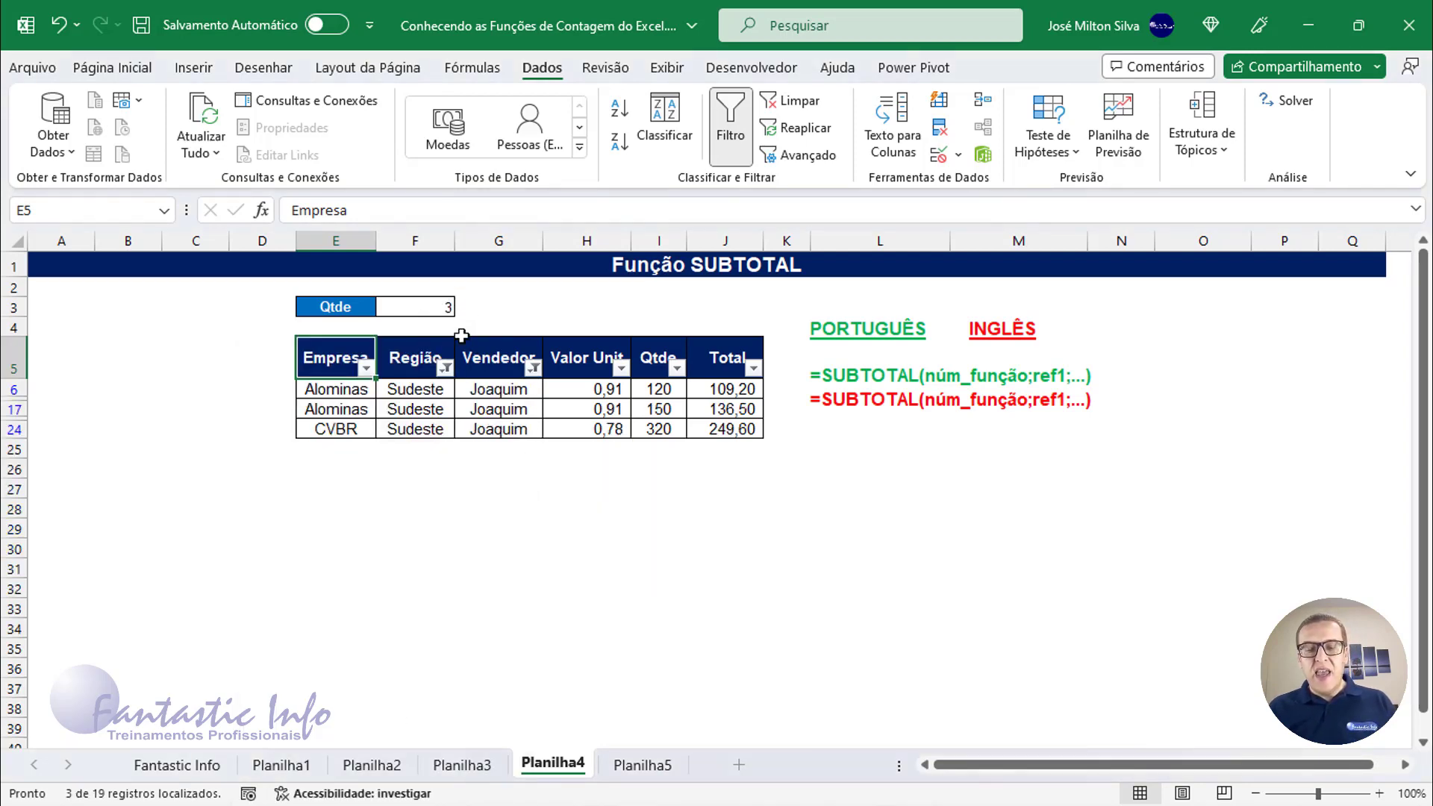
Step: Clear the filters from the Vendedor and Região columns
left_click(533, 368)
left_click(446, 470)
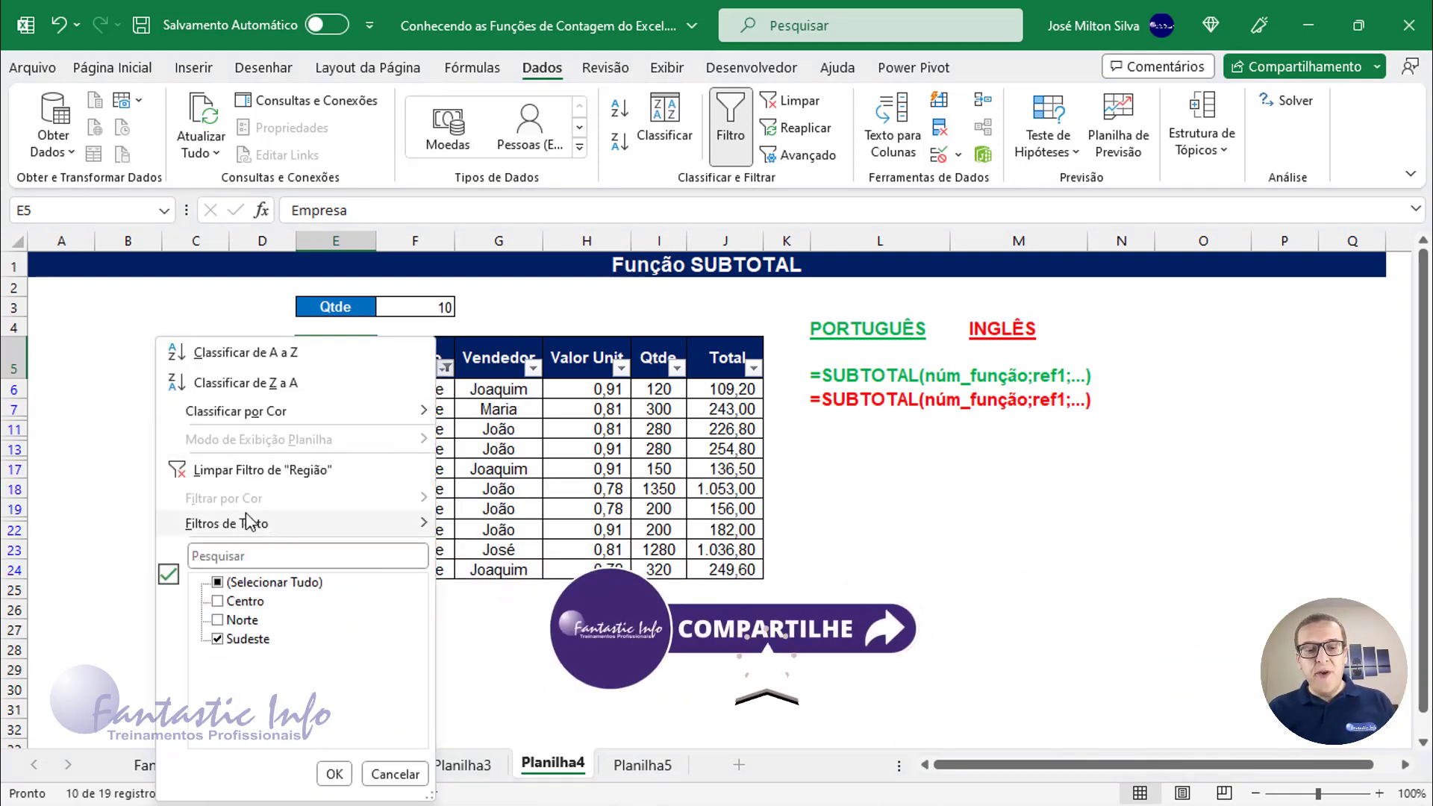
left_click(246, 470)
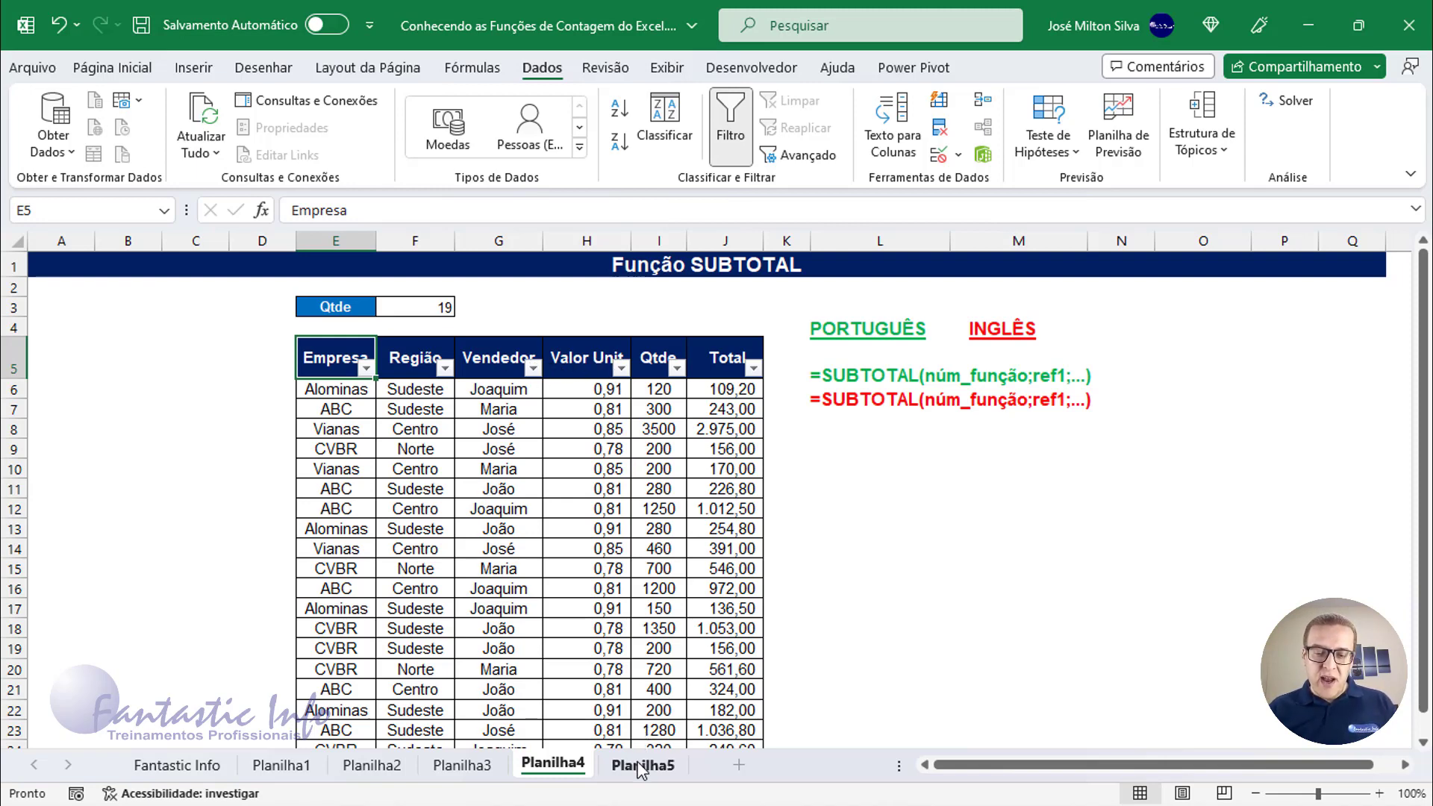
Step: On the Planilha5 sheet, enter =NÚM.CARACT(F4) in the Caracteres cell H4 to count the first name's characters
left_click(641, 765)
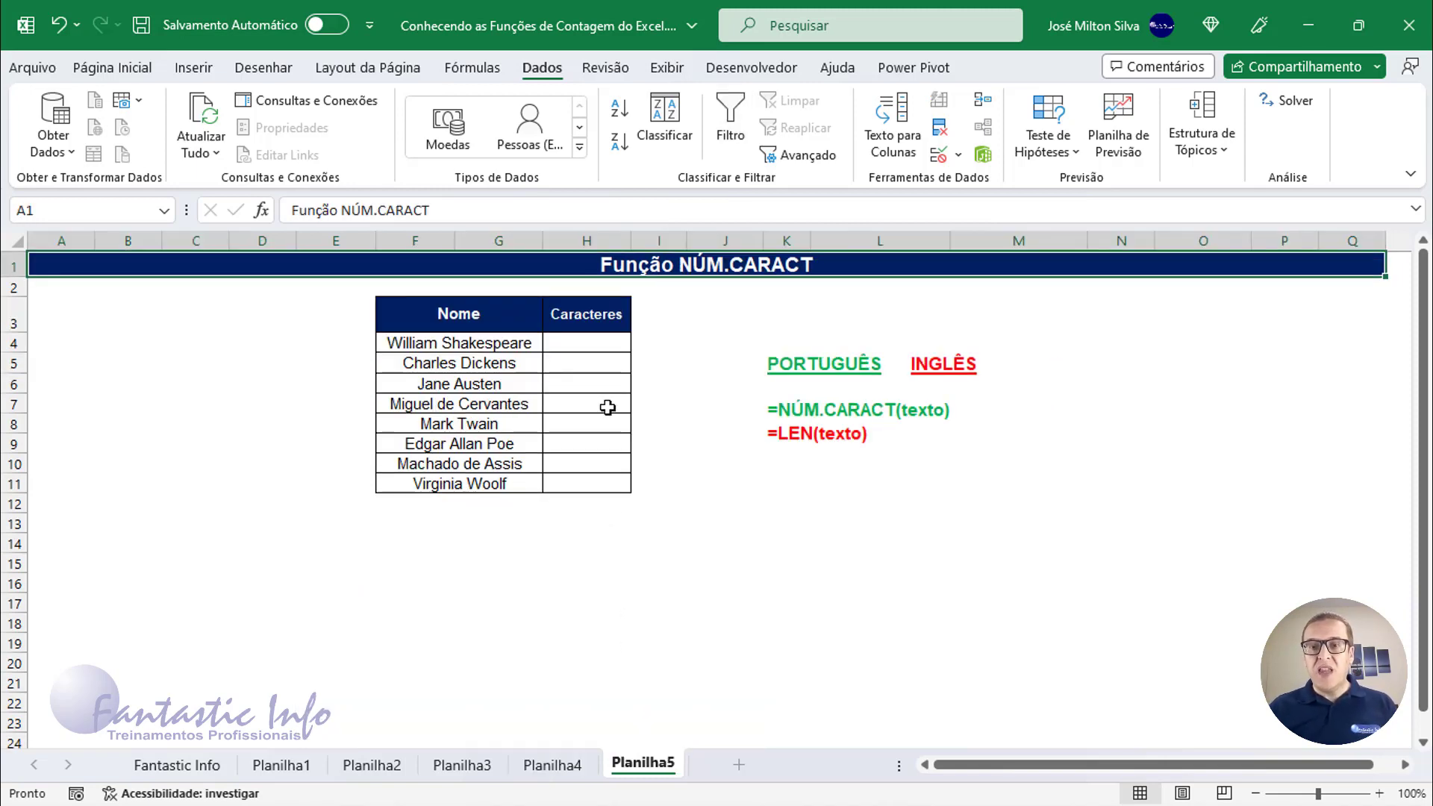
left_click(616, 344)
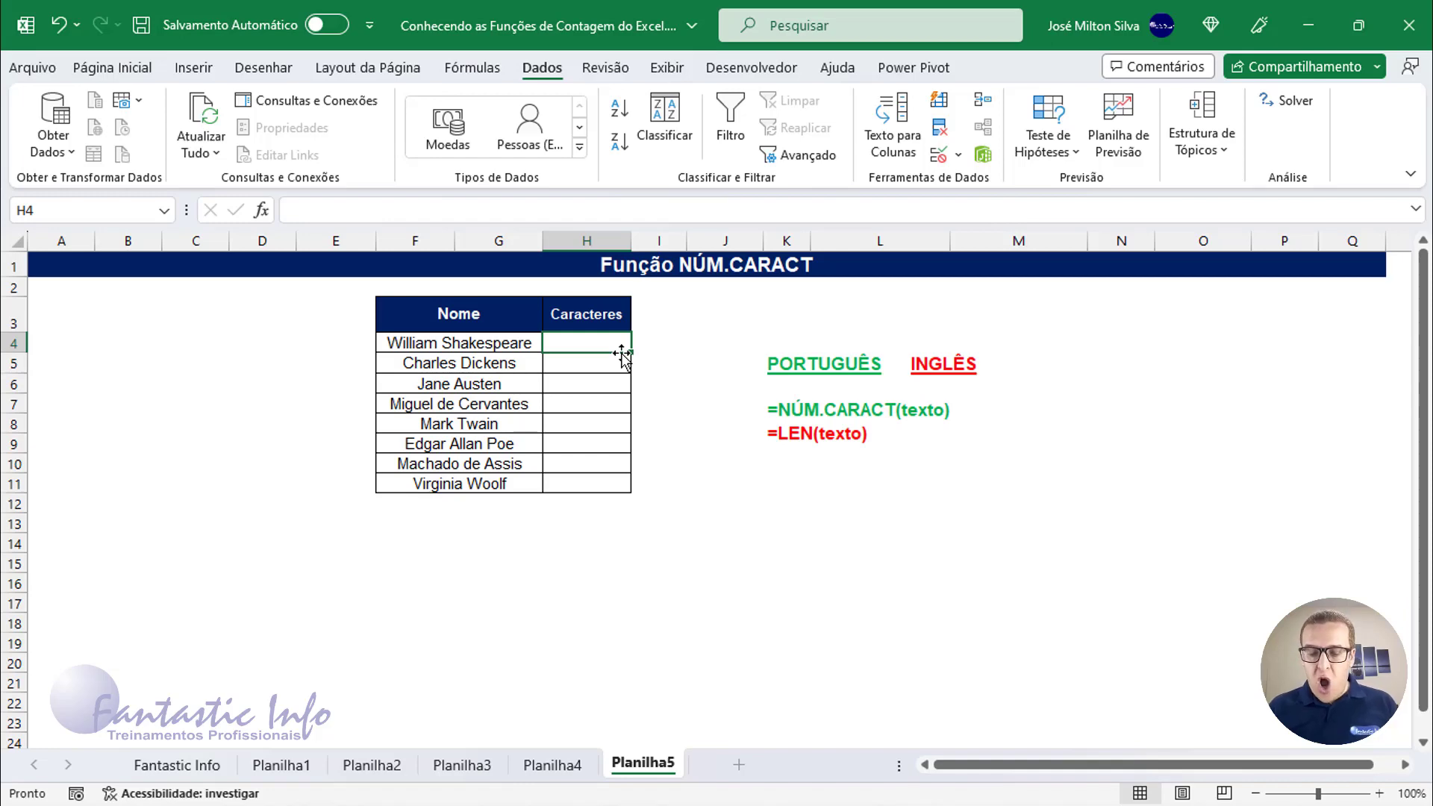
type("=")
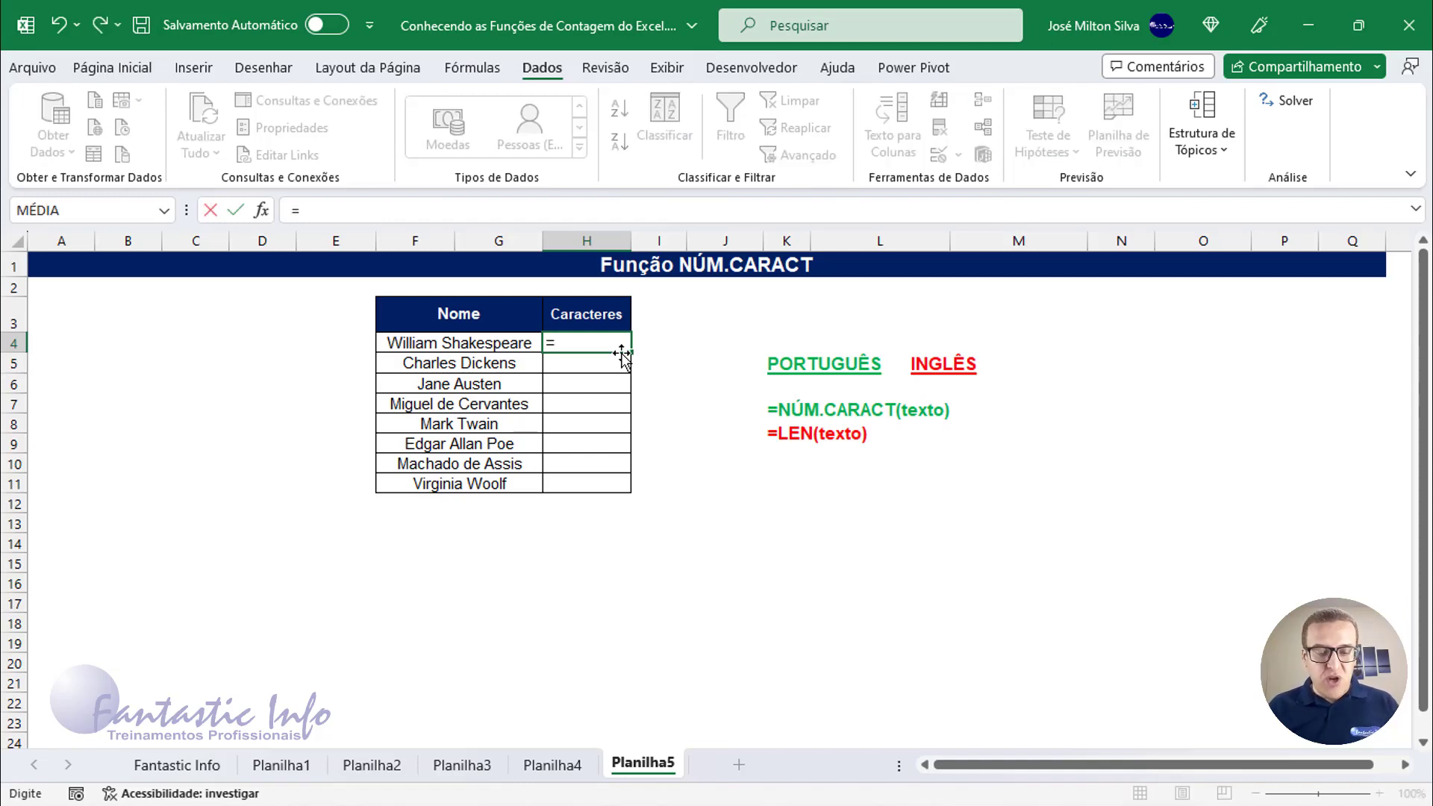
type("N")
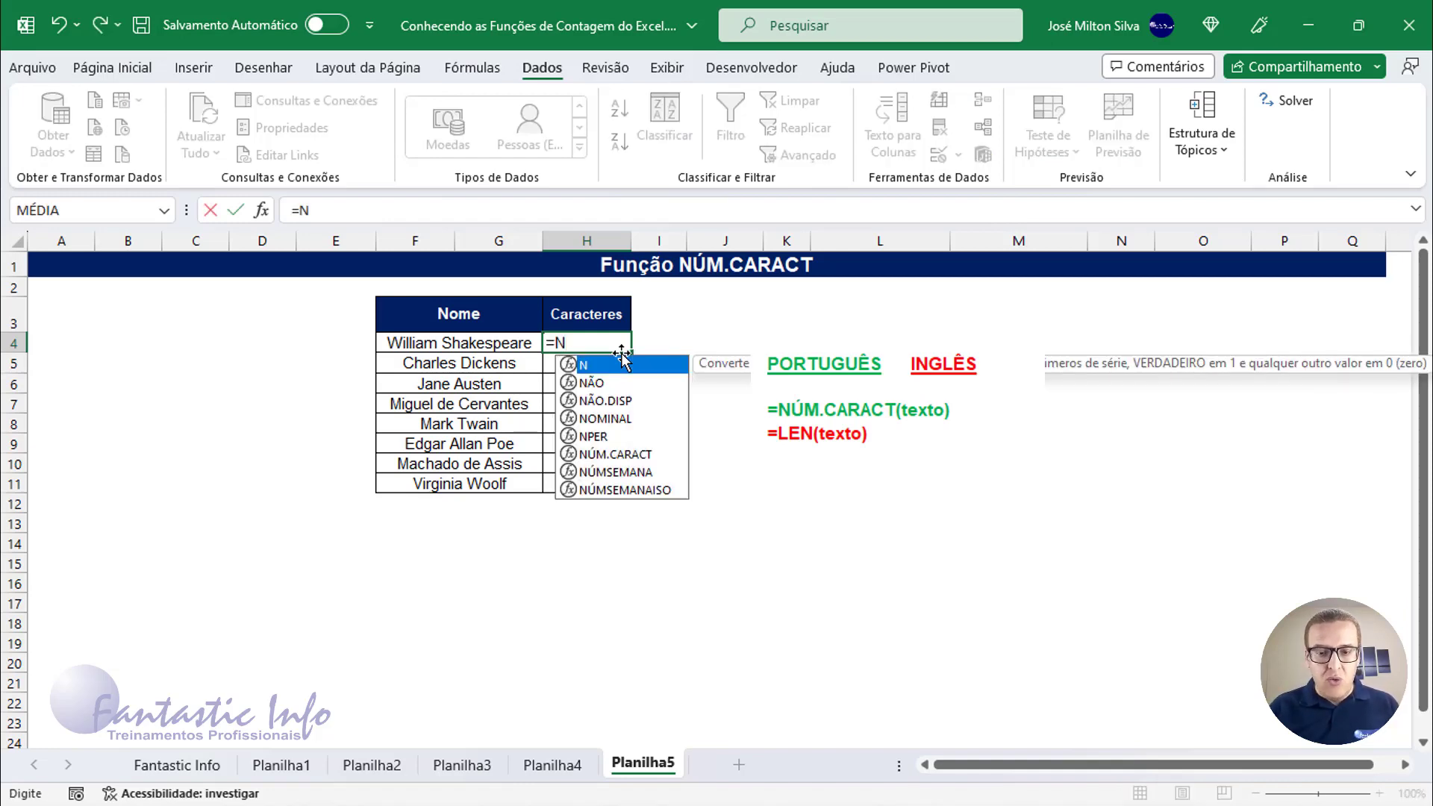
type("ÚM.")
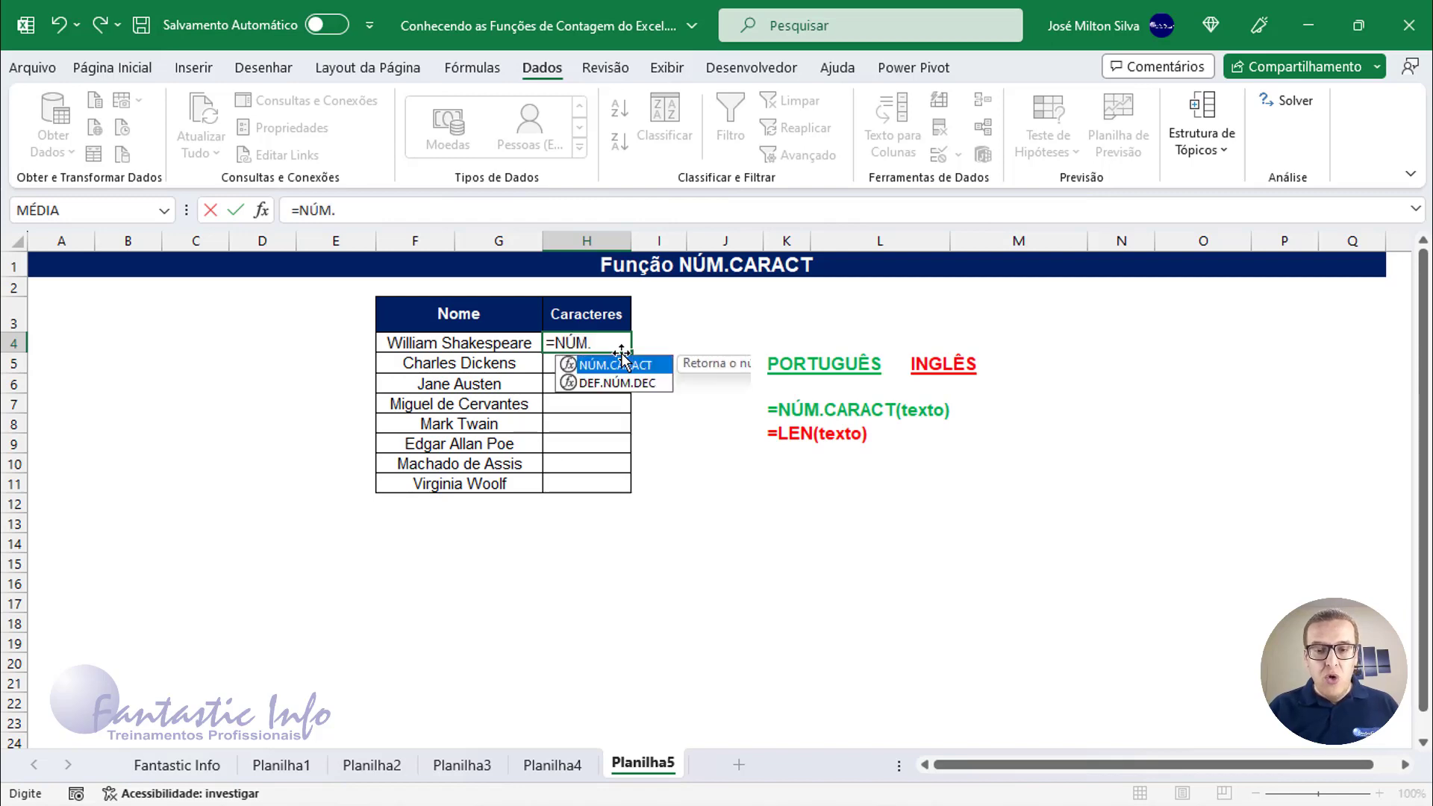
double_click(614, 364)
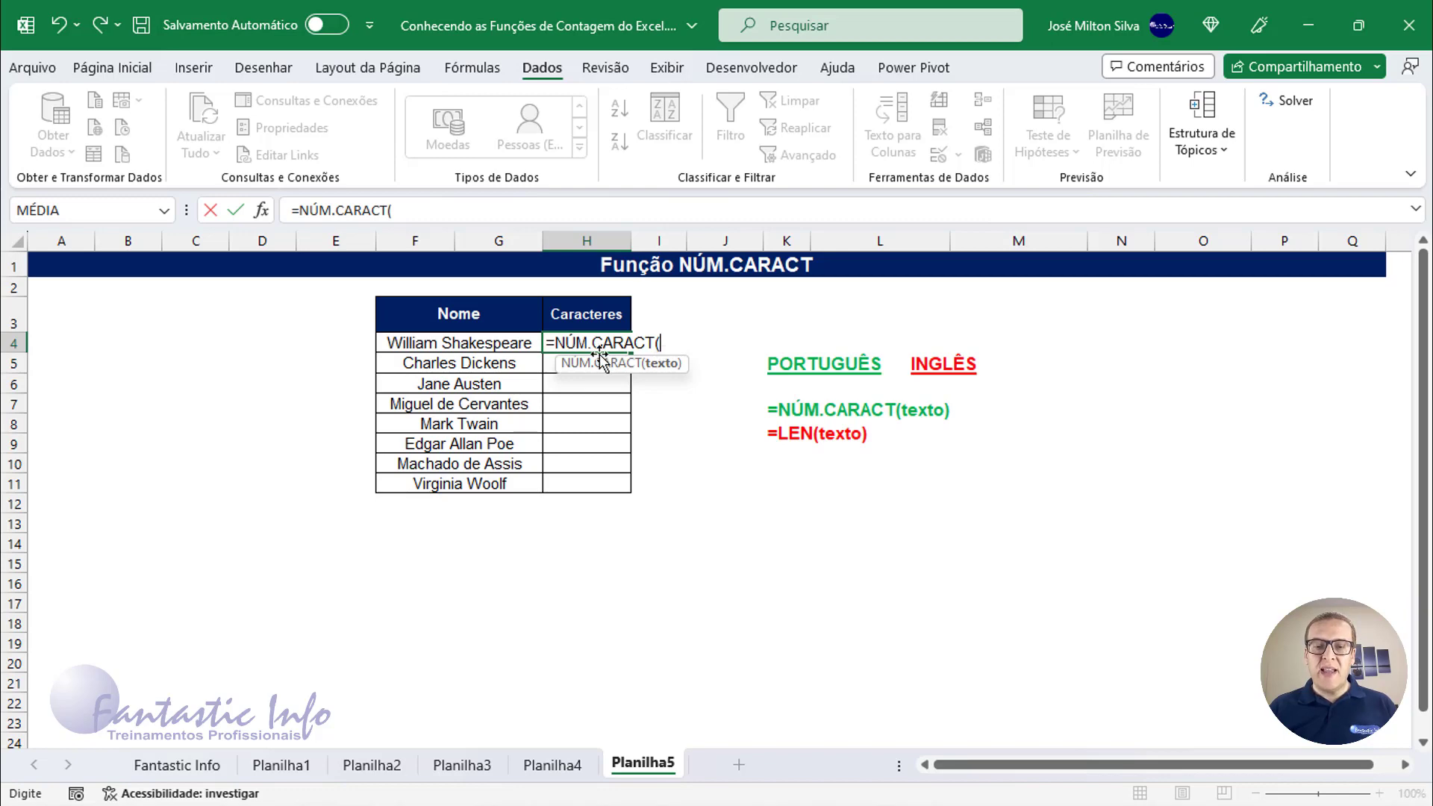
left_click(508, 342)
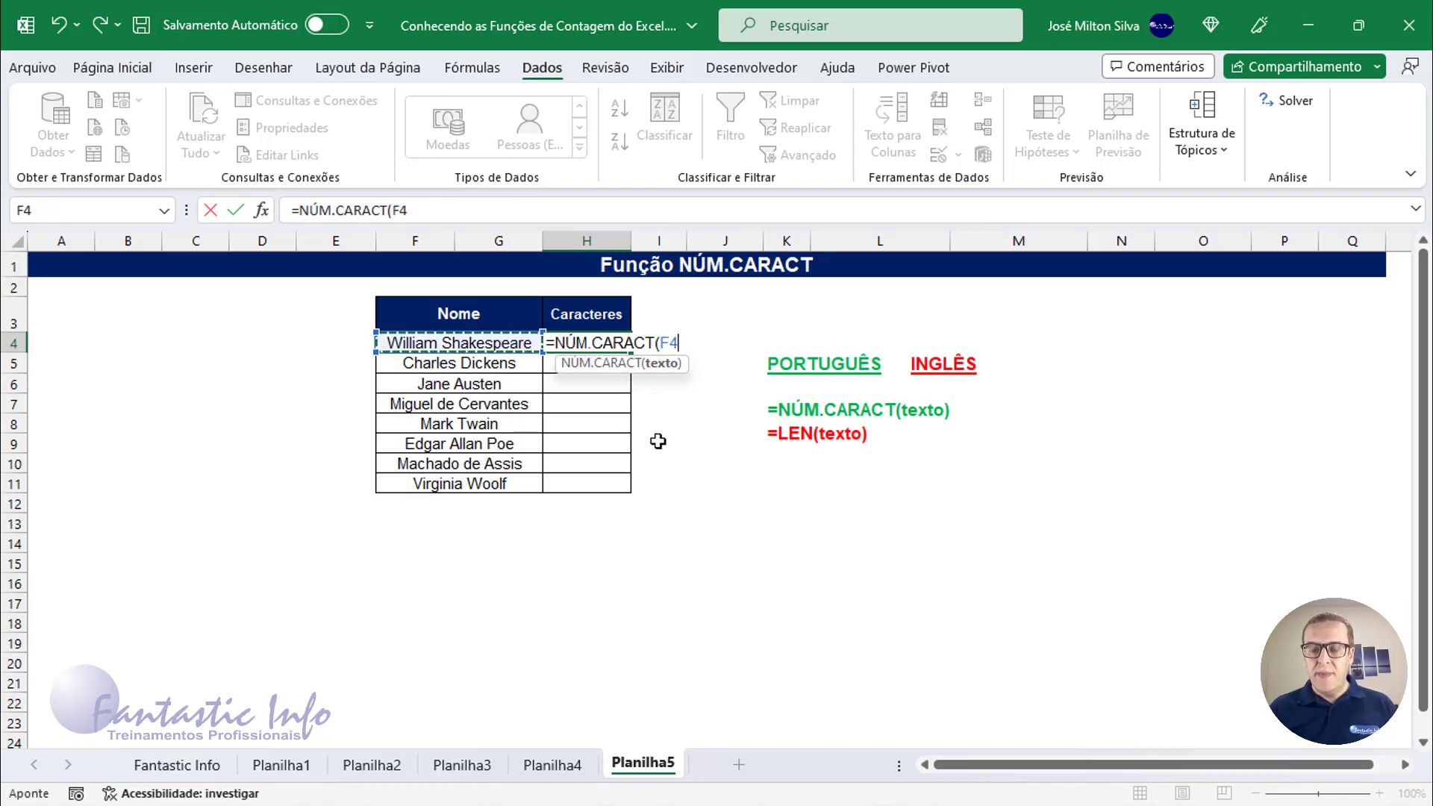
type(")")
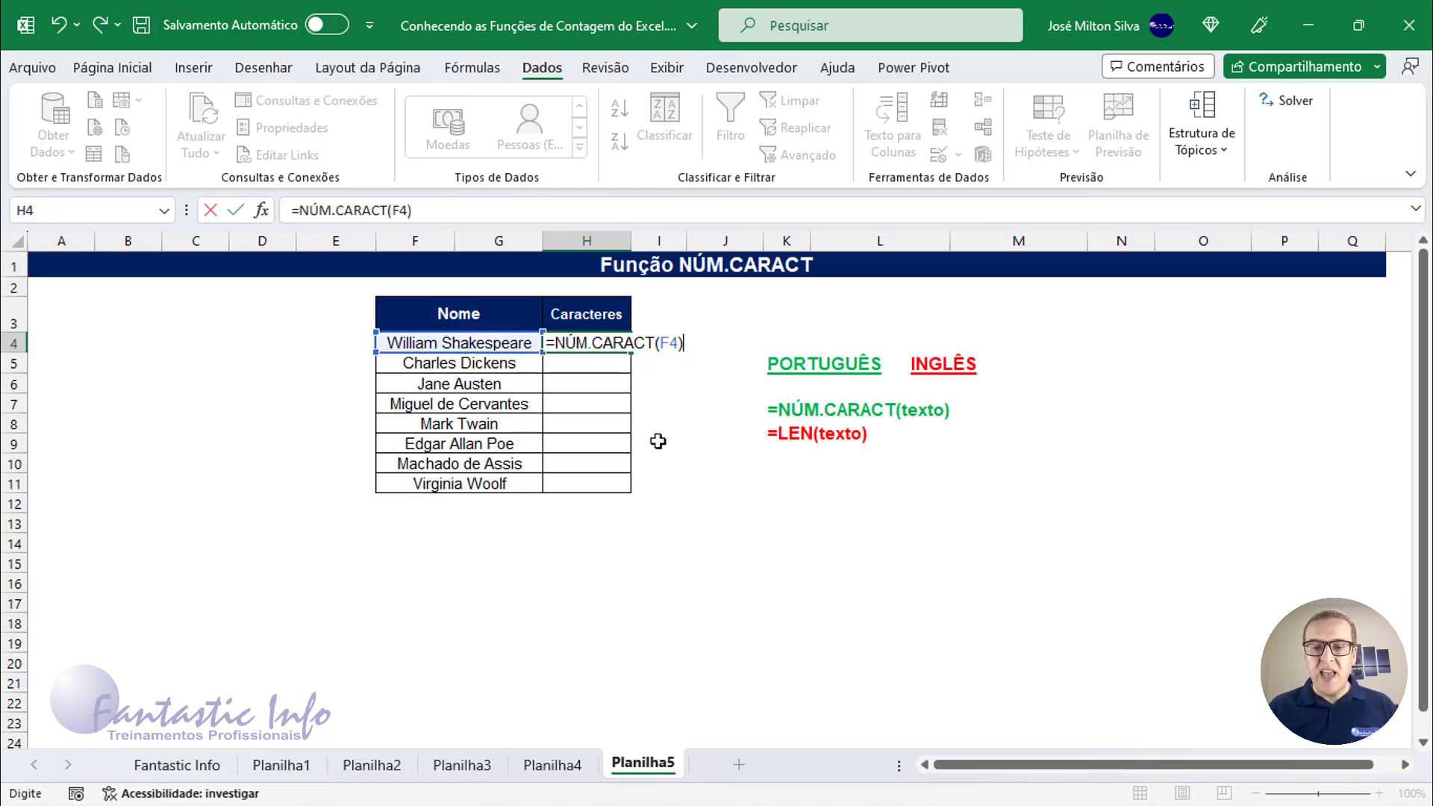
key("Return")
Step: Fill H4's NÚM.CARACT formula down through H11 for the remaining names in the Nome column
left_click(589, 344)
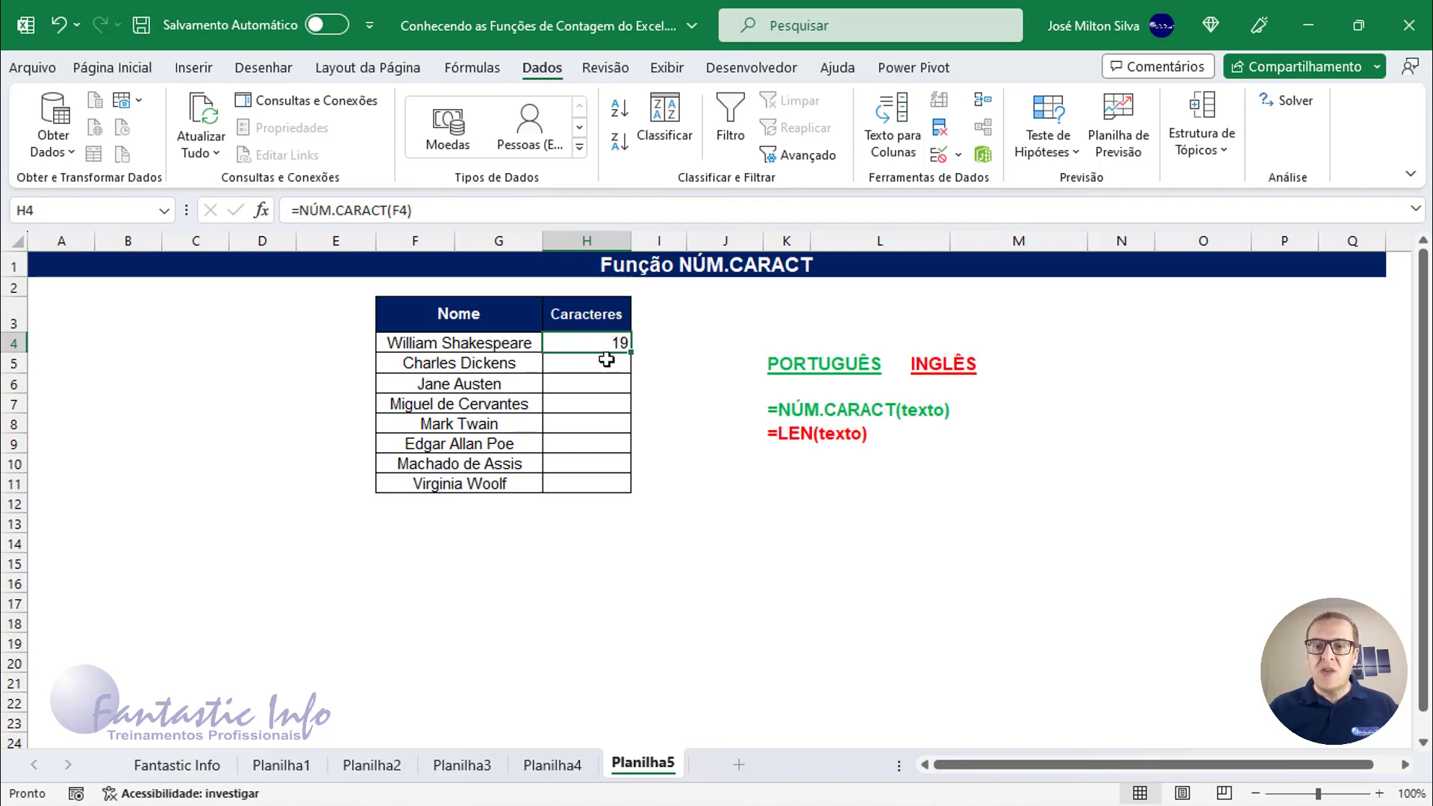
left_click_drag(626, 354, 630, 493)
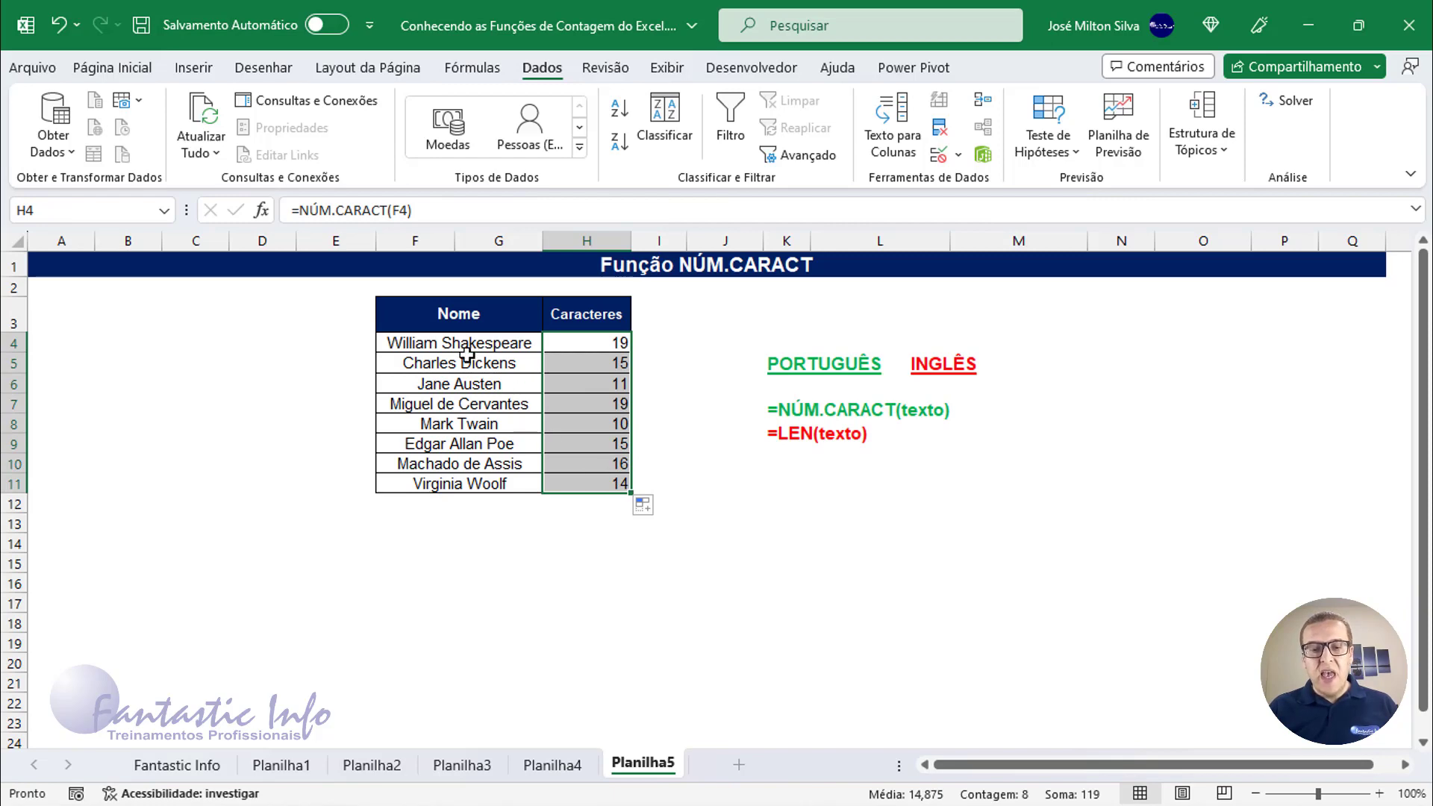
left_click_drag(458, 345, 458, 485)
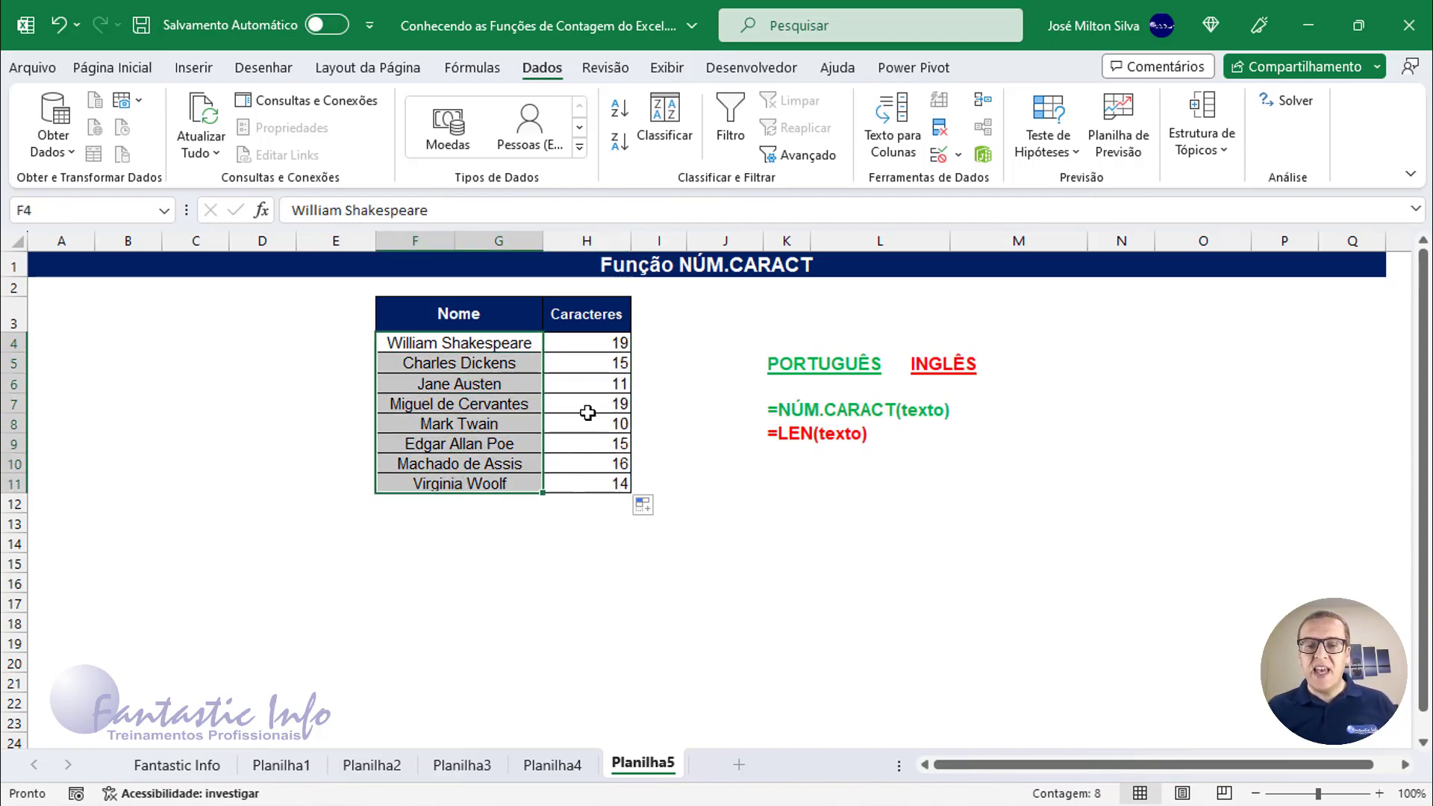
left_click(475, 326)
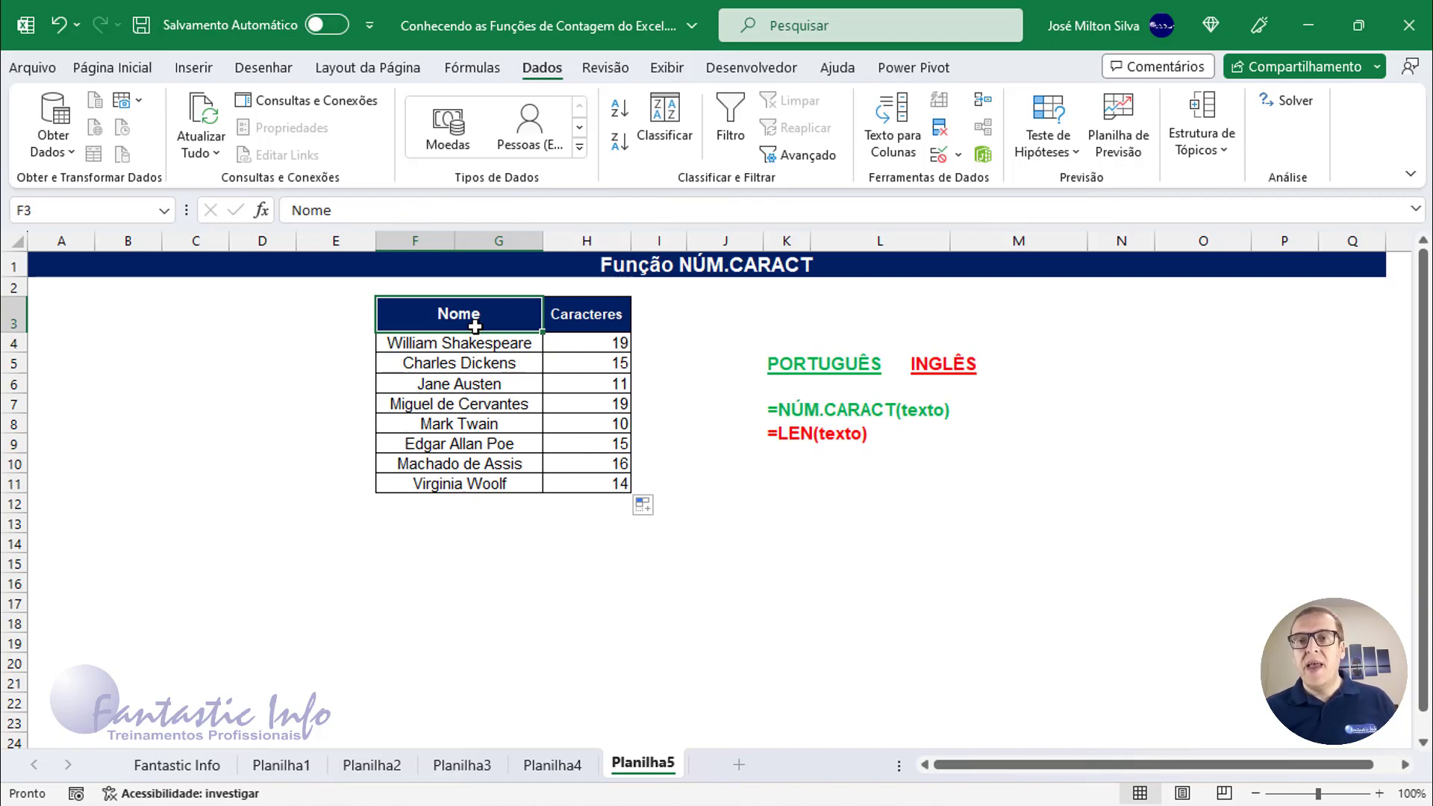